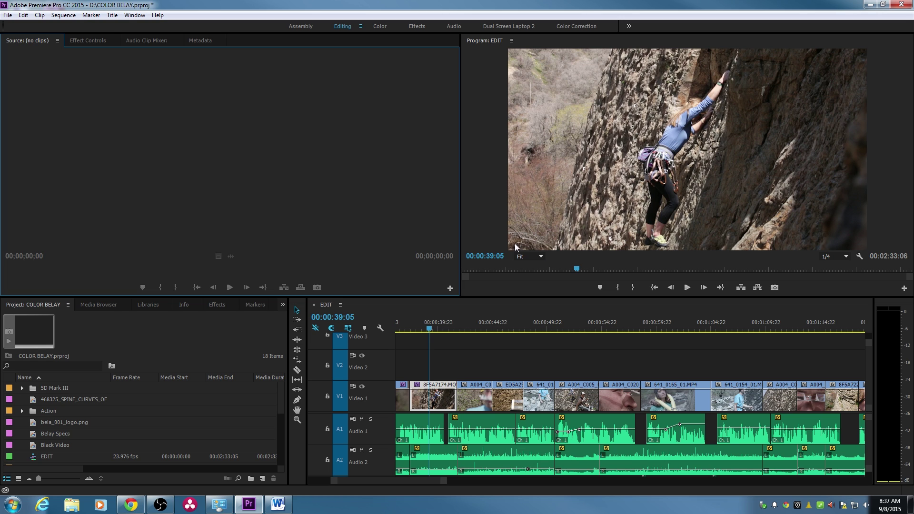
Step: Expand the Color Correction group of the video effects and select Fast Color Corrector
click(221, 307)
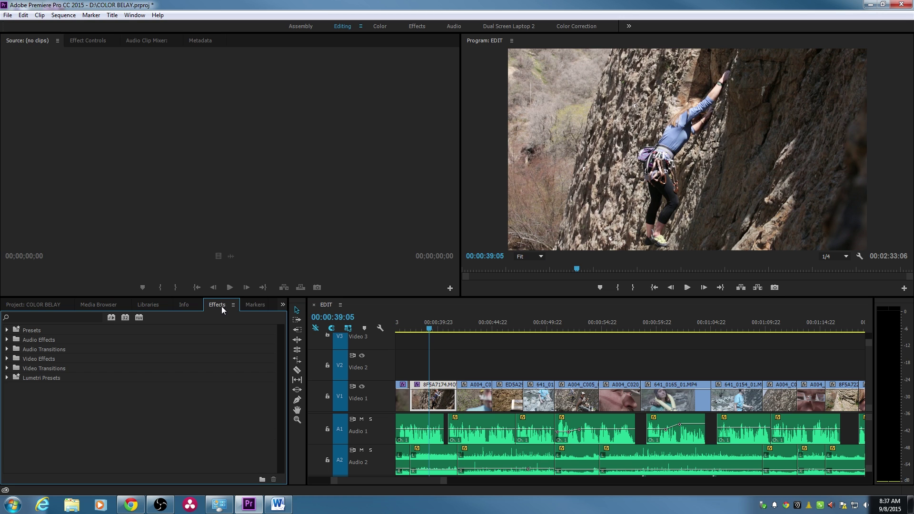
click(7, 358)
scroll(30, 402, down, 1)
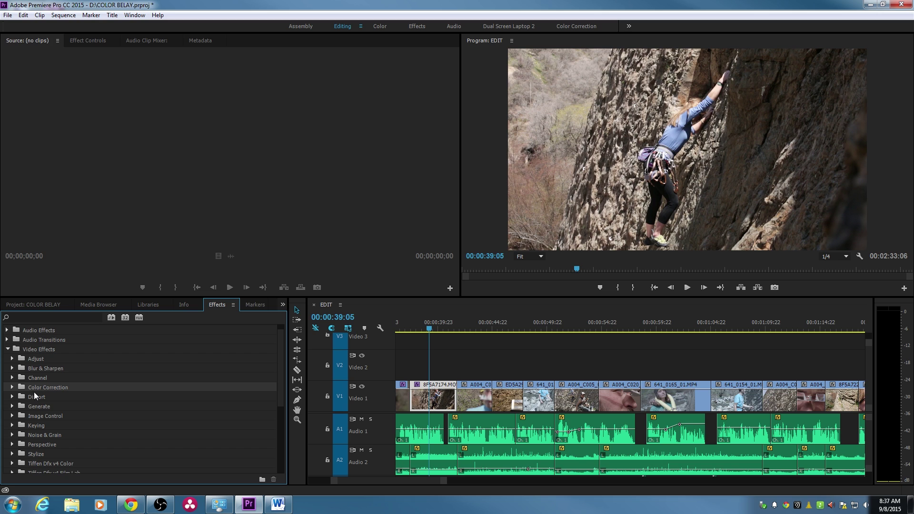
double_click(34, 391)
scroll(43, 400, down, 6)
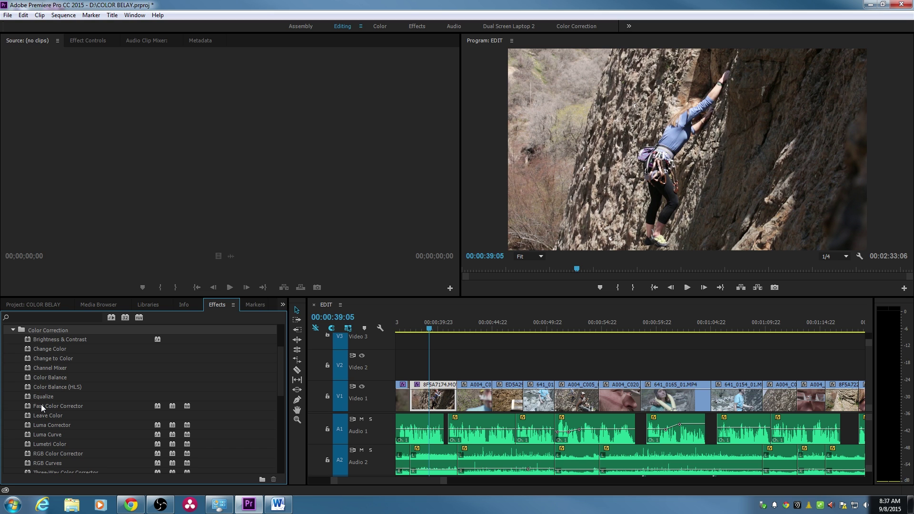
click(42, 405)
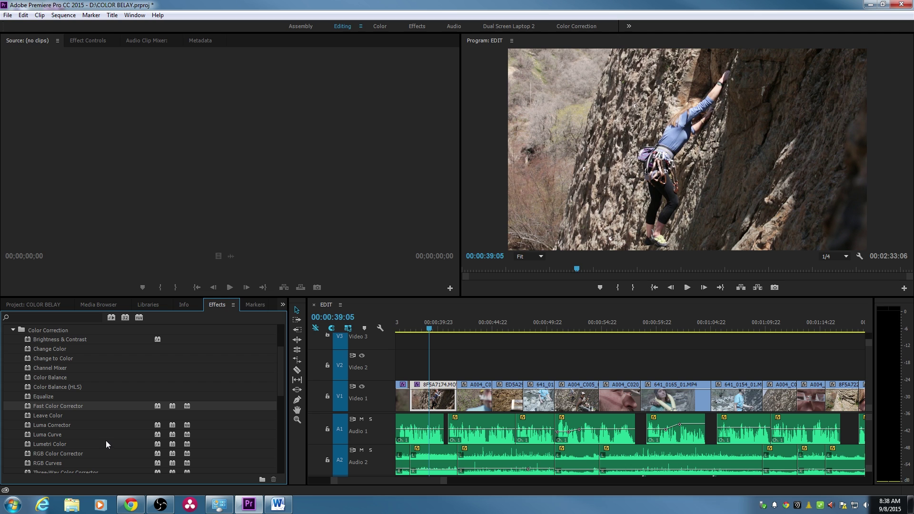
Step: Switch to Word and write the heading GOALS with a numbered list of LEGALITY, MATCHING and LOOK
key(alt+Tab)
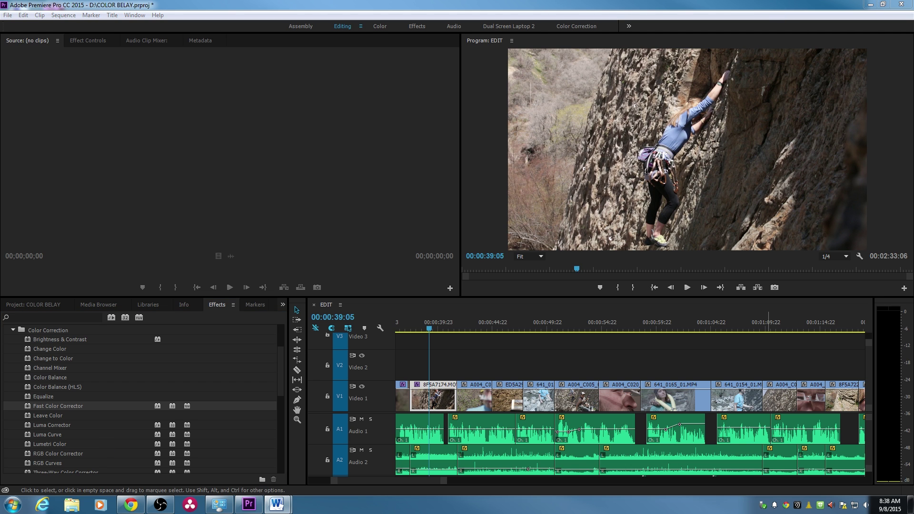
drag(913, 93, 414, 62)
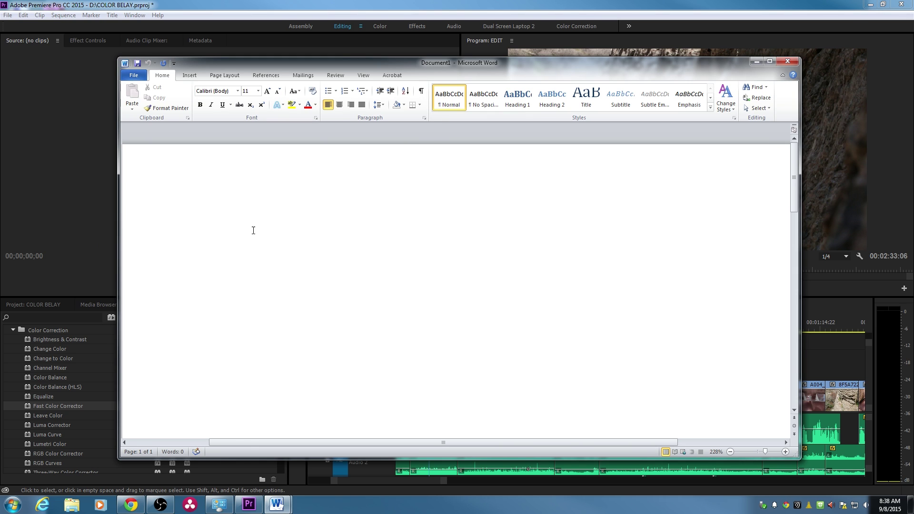
drag(258, 444, 218, 449)
text(GOALS LEGALITY)
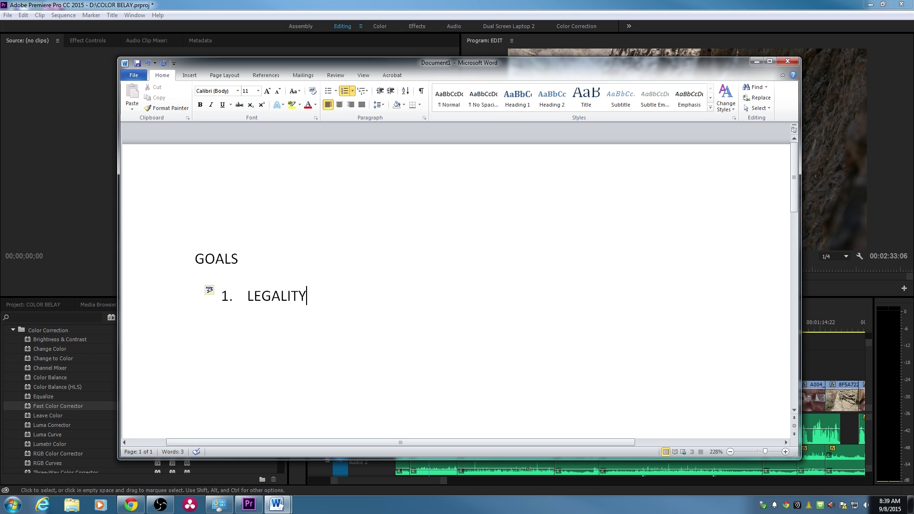
key(Return)
text(MATCHING)
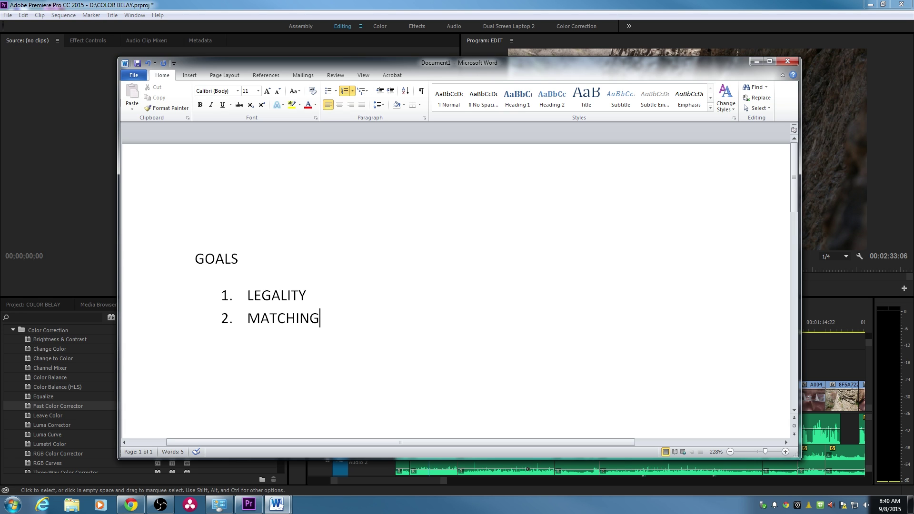
key(Return)
text(LOOK)
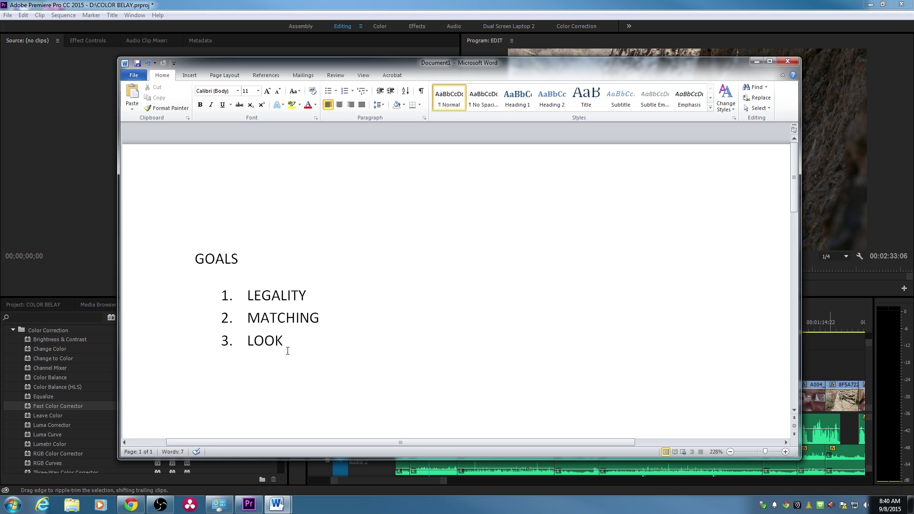
Step: Below the list, add the lines "Each step deals with:" and "Tonality and Color"
text(Each step deals with: Tonality and Color)
key(ctrl+t)
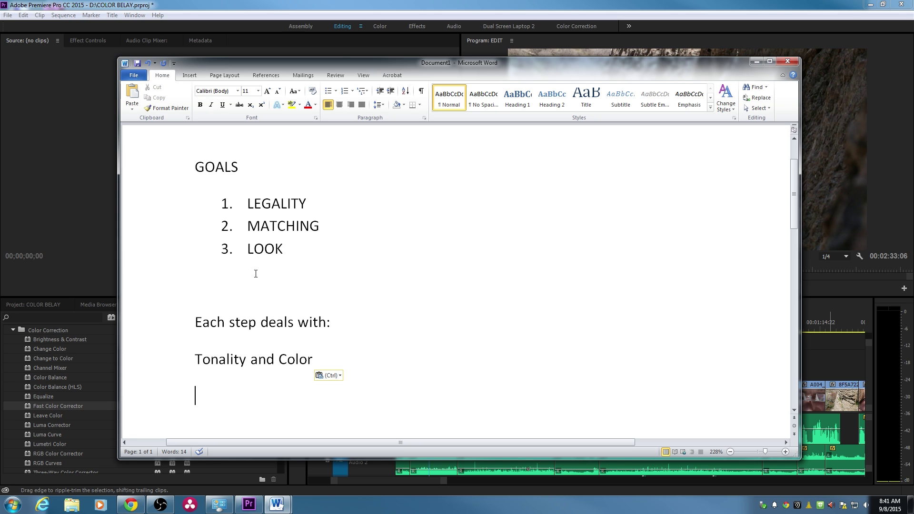
click(247, 358)
double_click(314, 358)
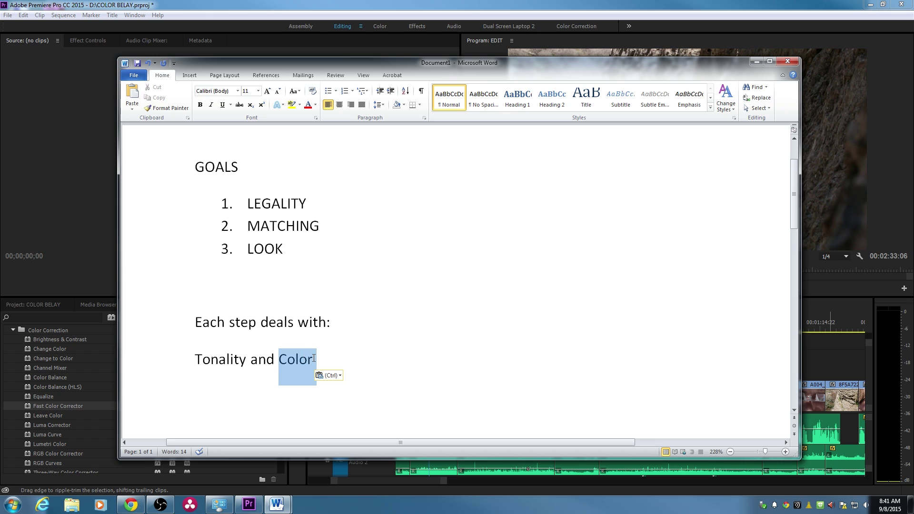
click(326, 355)
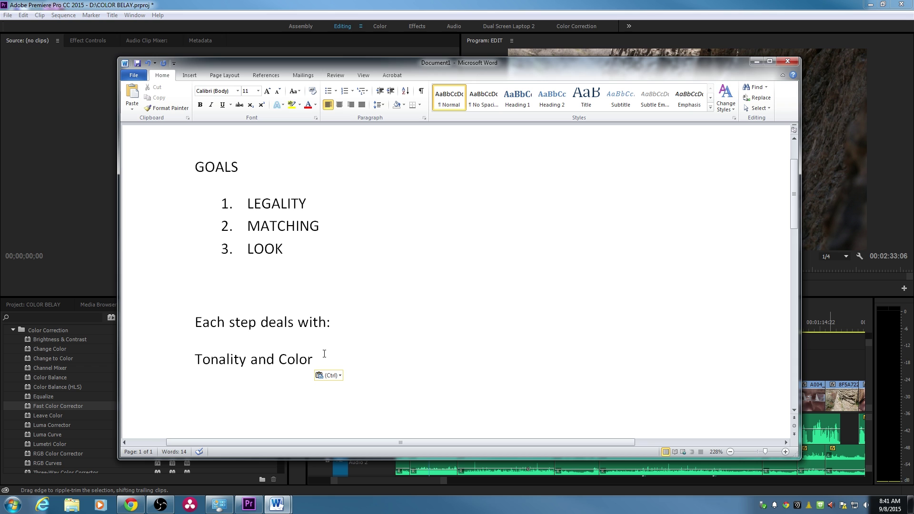
Step: Switch back to Premiere Pro and examine the color correction effects, including Luma Corrector, RGB Curves and Three-Way Color Corrector
key(alt+Tab)
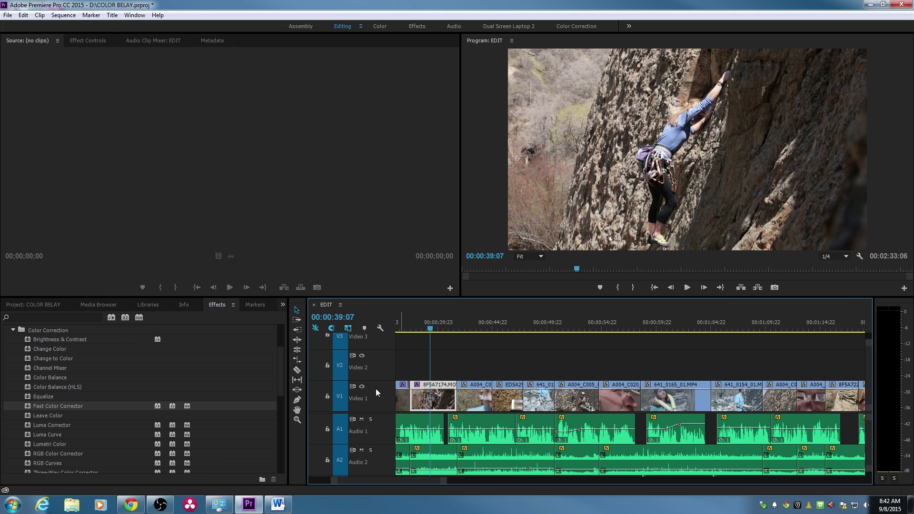
click(221, 307)
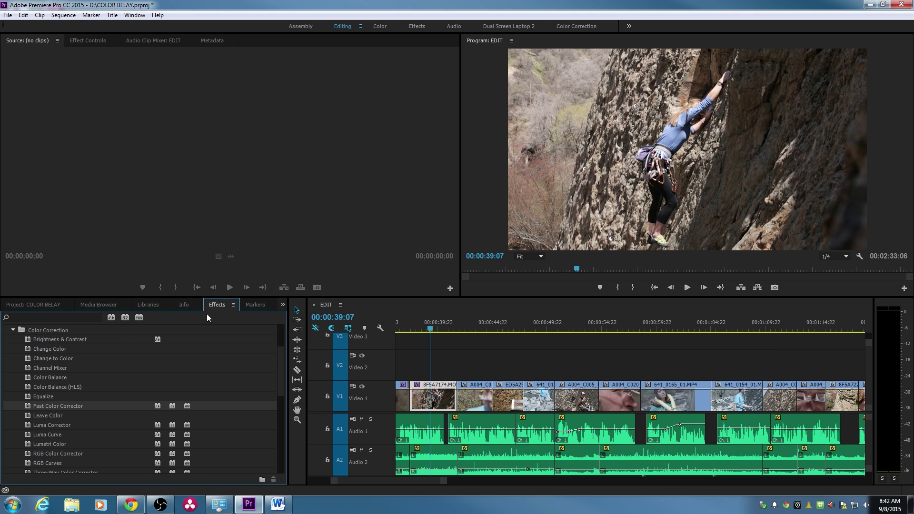
scroll(65, 356, up, 1)
scroll(65, 359, down, 1)
scroll(42, 404, down, 2)
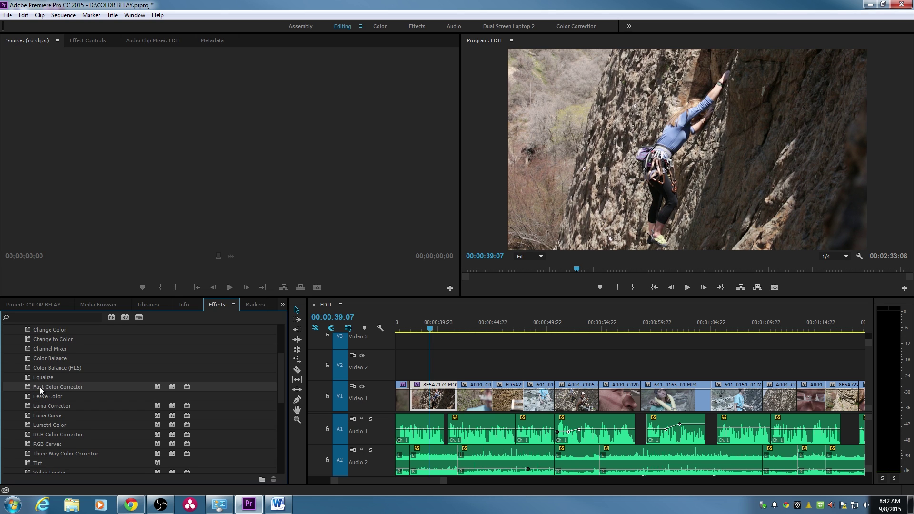
scroll(50, 406, down, 1)
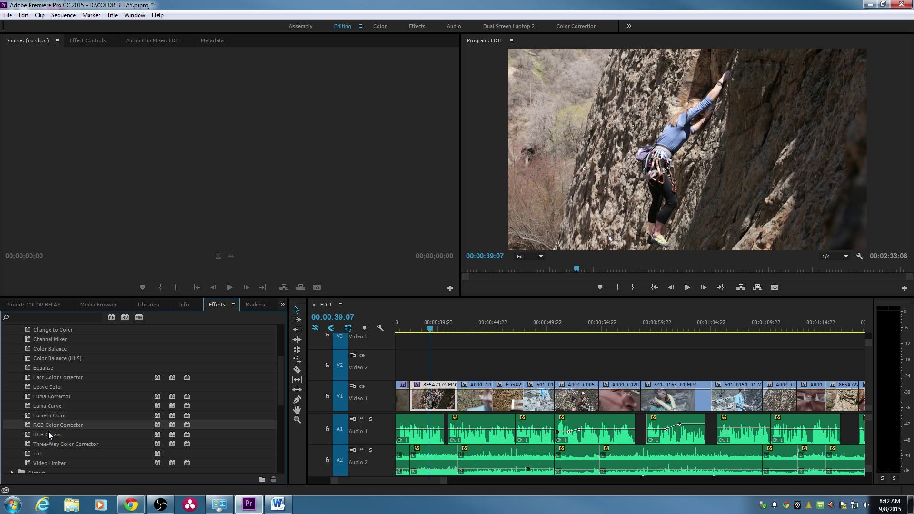
scroll(48, 432, down, 1)
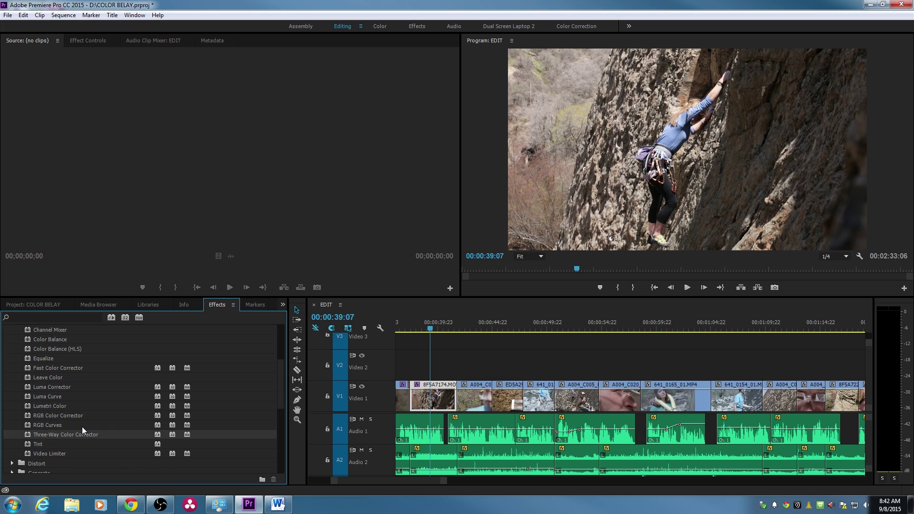
scroll(79, 426, up, 2)
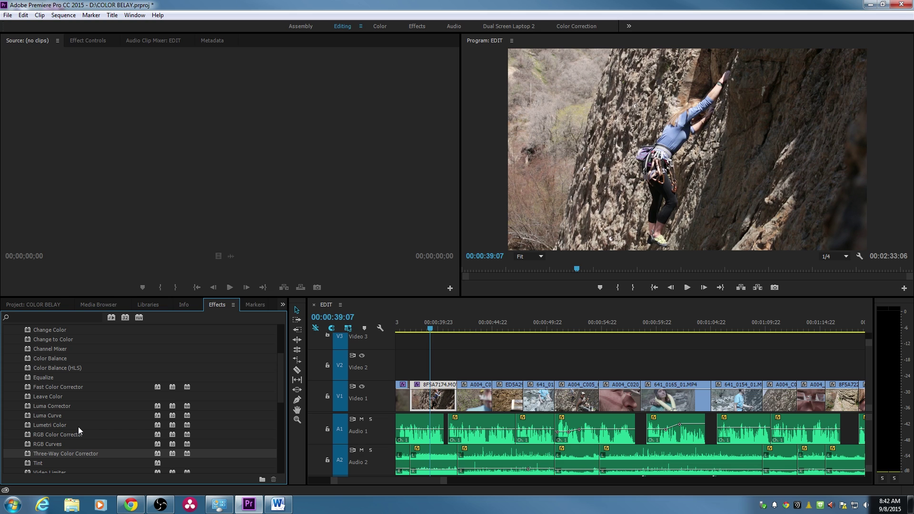
click(68, 386)
click(61, 407)
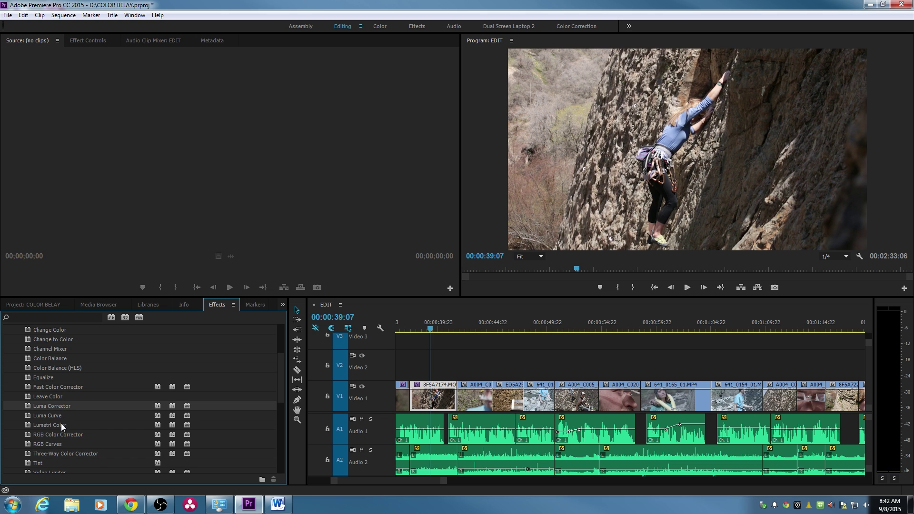
click(67, 443)
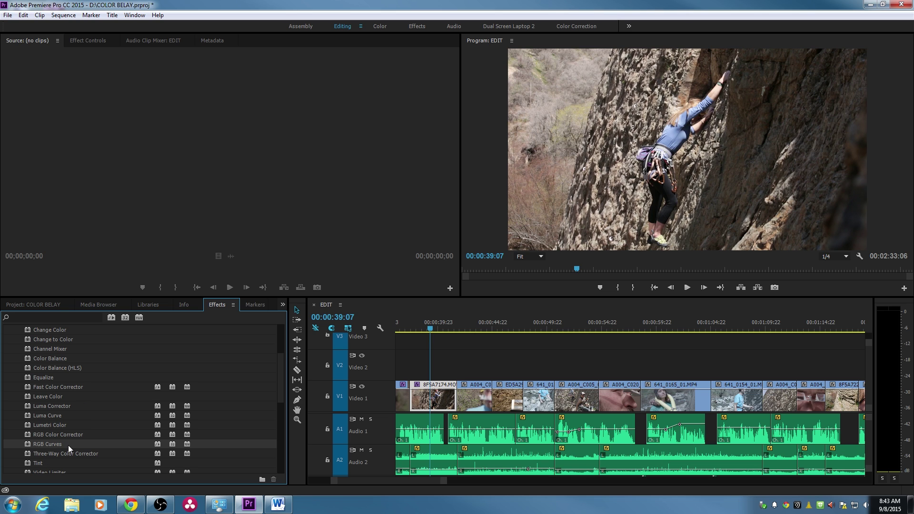
click(59, 453)
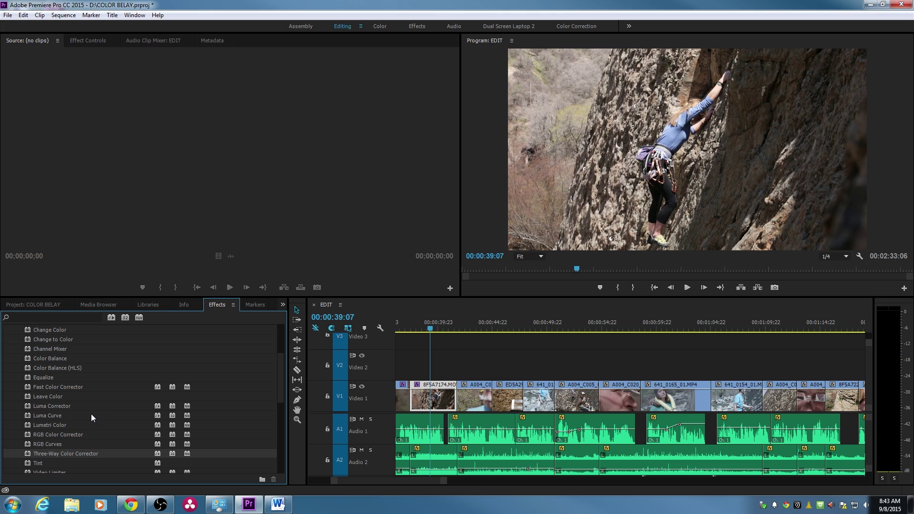
Step: Apply Fast Color Corrector to the 8F5A7174.MOV clip on Video 1 and show its effect controls
click(63, 386)
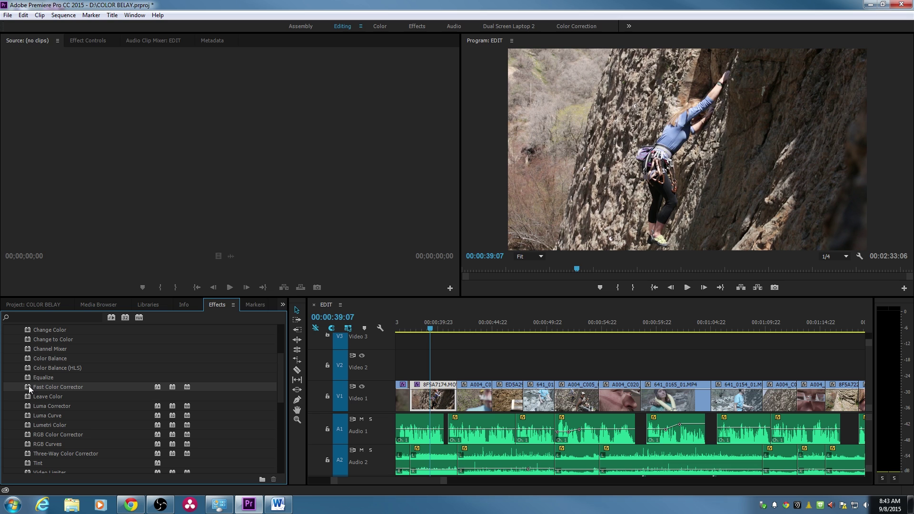
drag(32, 386, 434, 397)
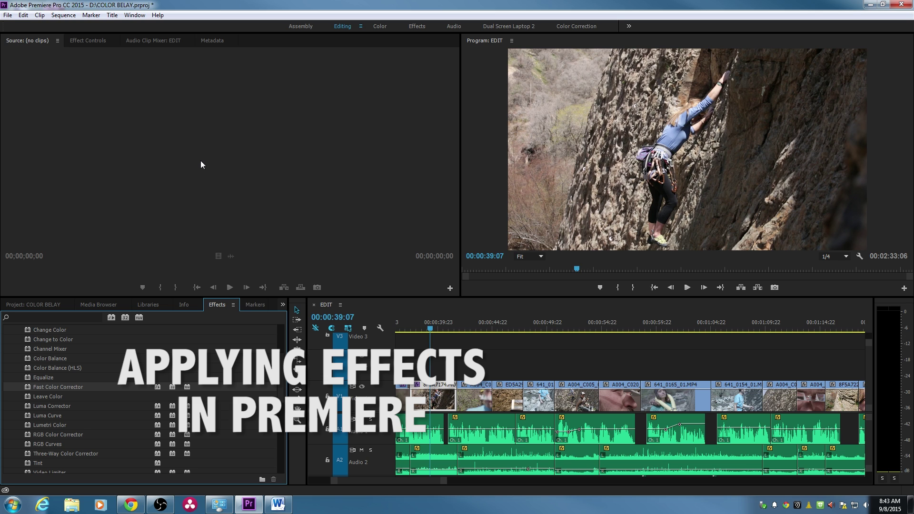
click(105, 42)
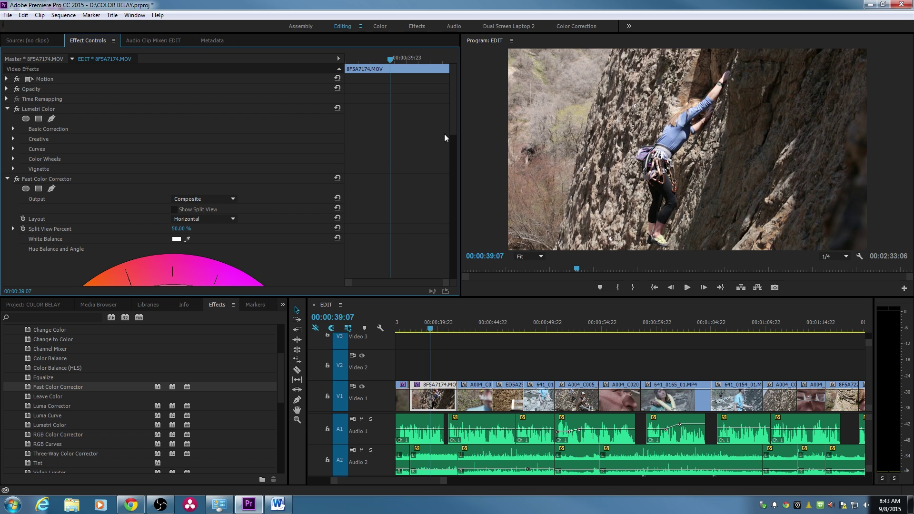
drag(453, 119, 469, 229)
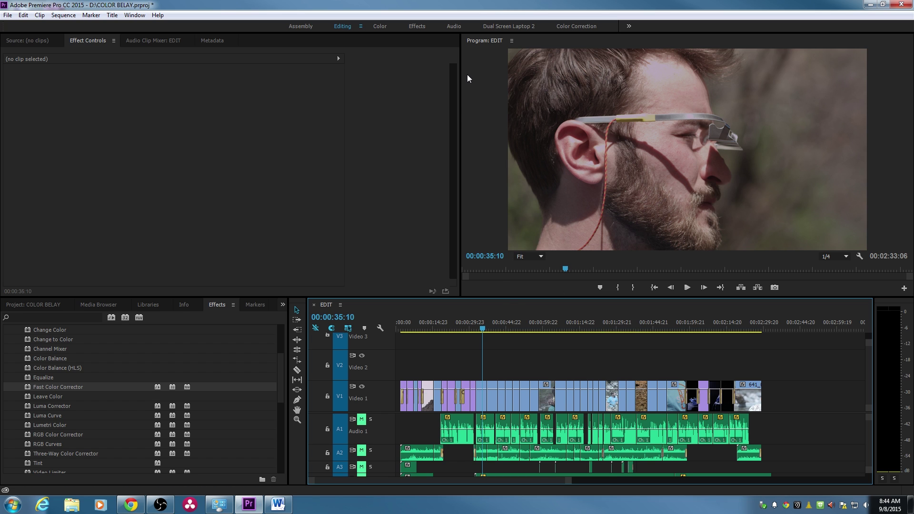
Step: View the Color workspace briefly, then return to the Editing workspace and show the Lumetri Scopes there
click(378, 27)
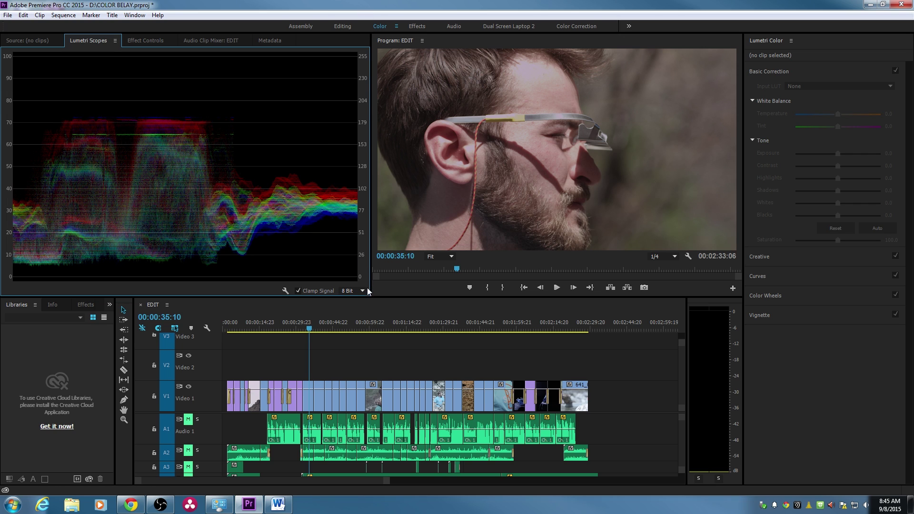
click(343, 26)
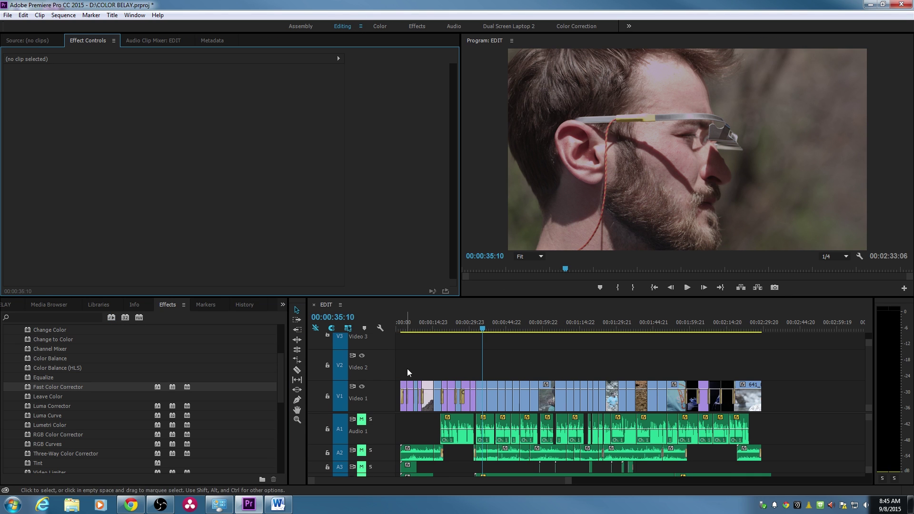
scroll(379, 414, down, 1)
click(135, 15)
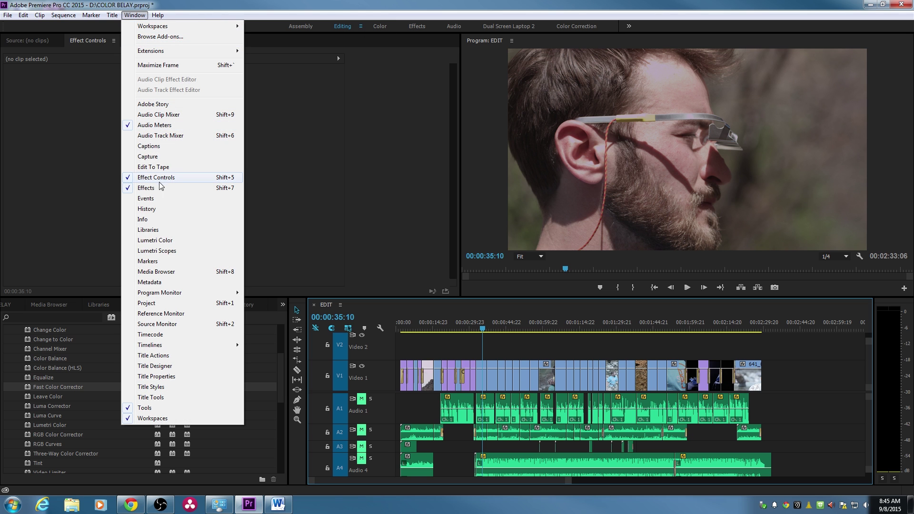
click(158, 252)
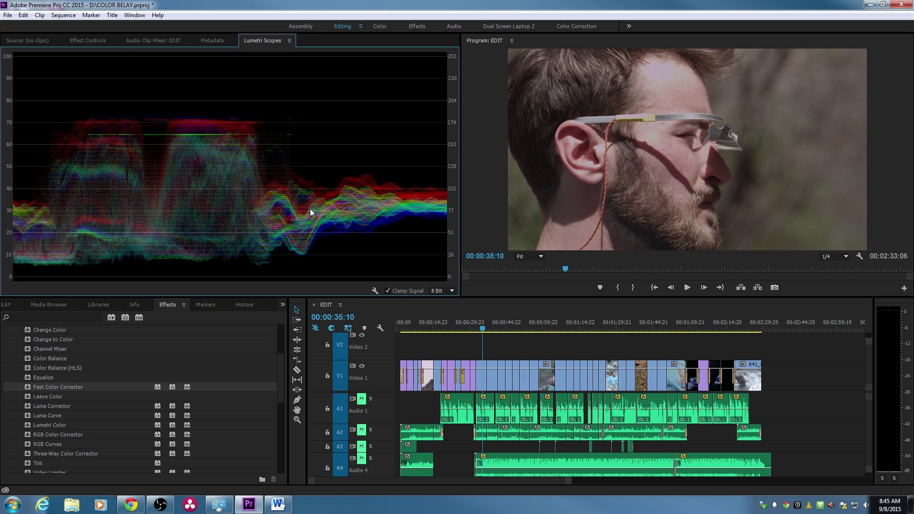
Step: Alternate between viewing the Effect Controls and the Lumetri Scopes
click(113, 41)
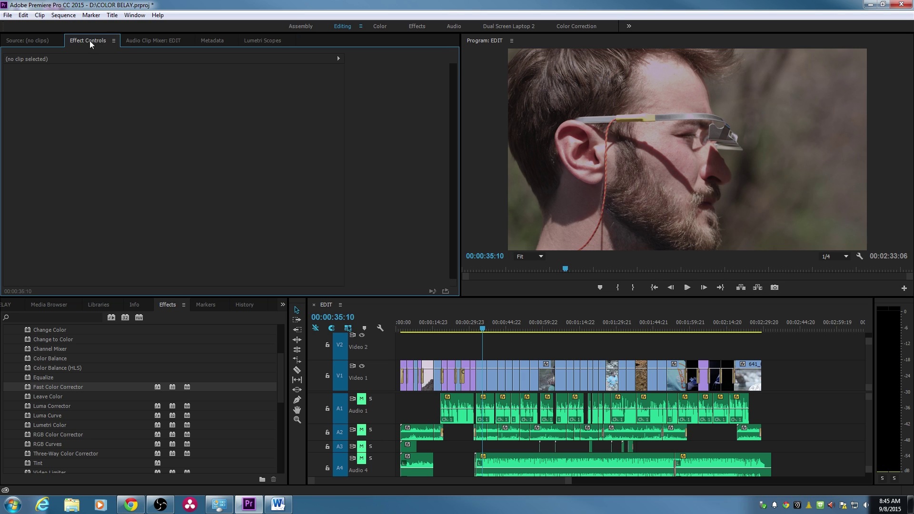
click(258, 41)
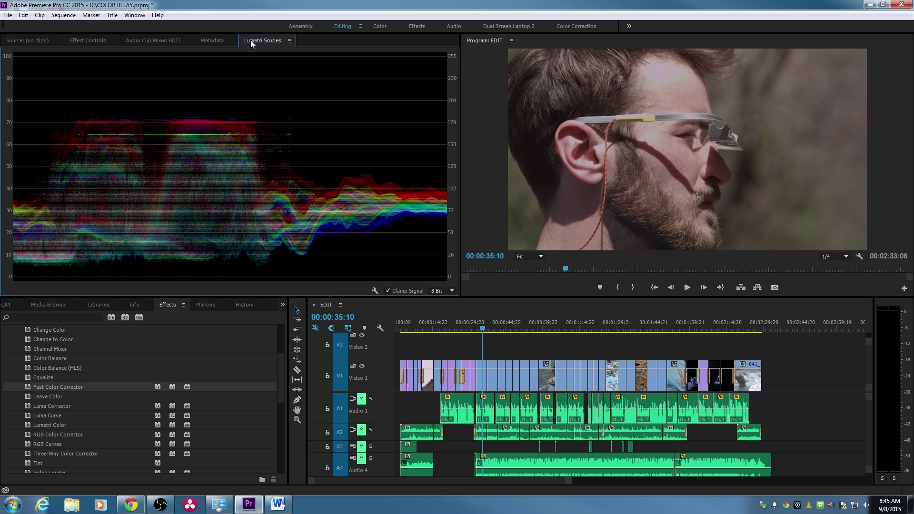
click(102, 40)
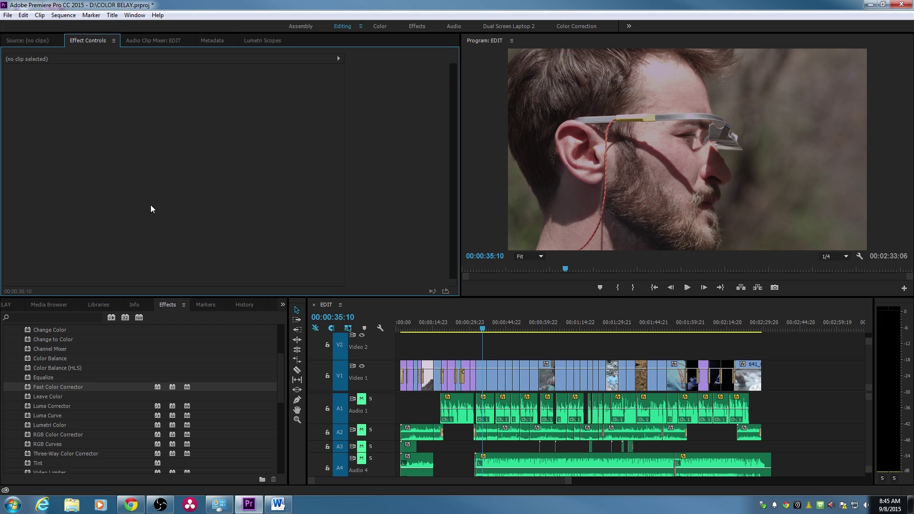
click(260, 42)
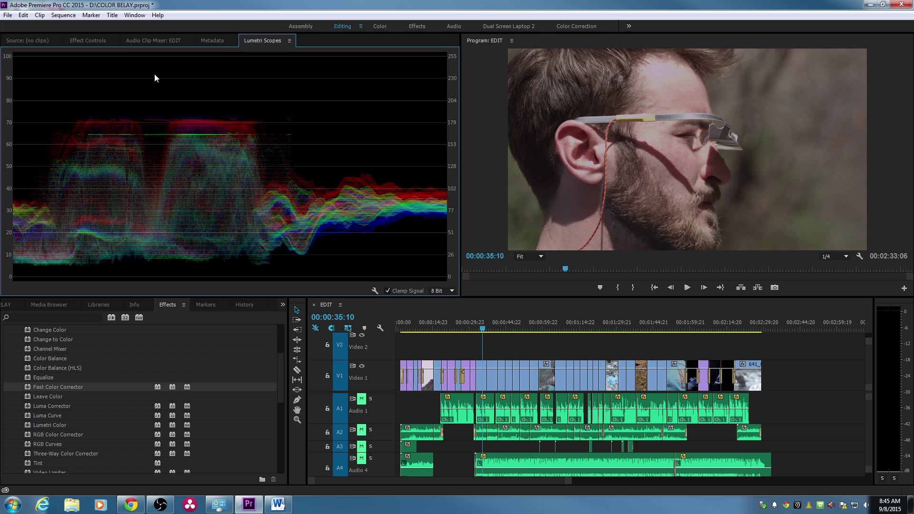
Step: Dock the Effect Controls as a full-height column along the workspace's far side and narrow it to make room for the other panels
click(91, 42)
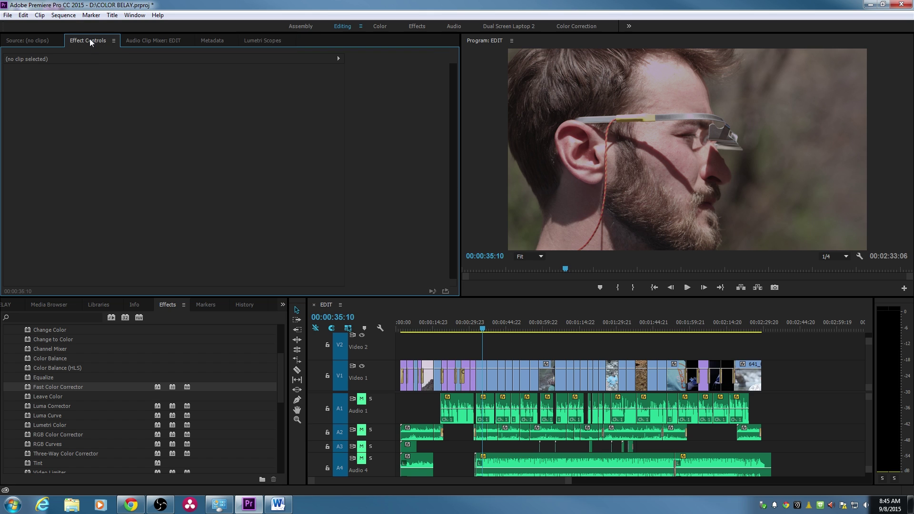
drag(91, 41, 5, 200)
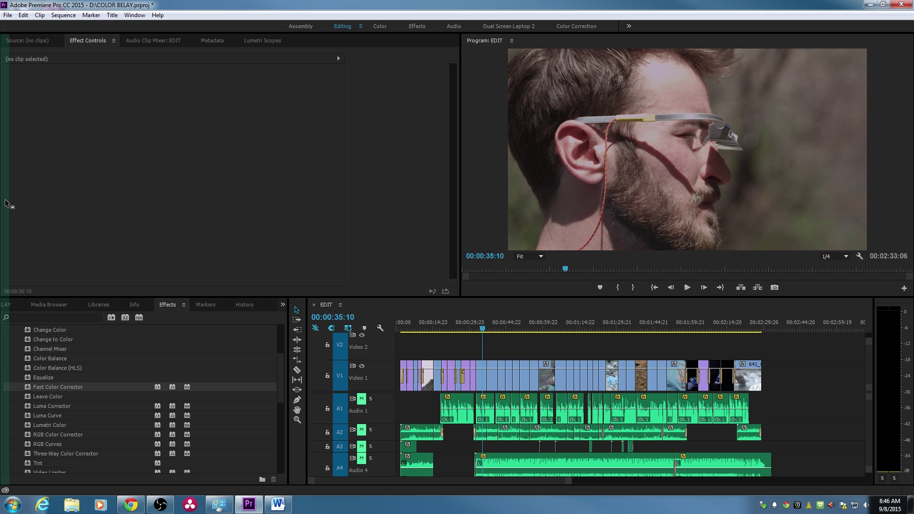
drag(7, 204, 8, 204)
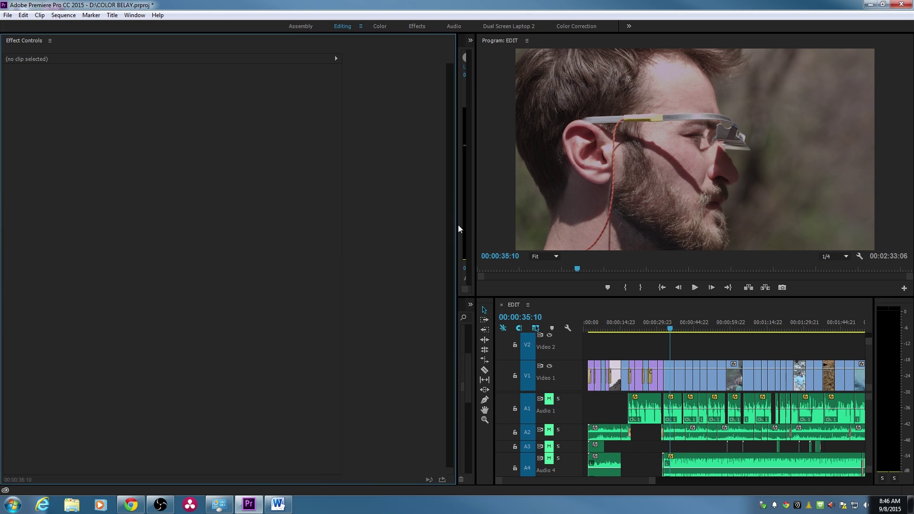
drag(458, 228, 190, 208)
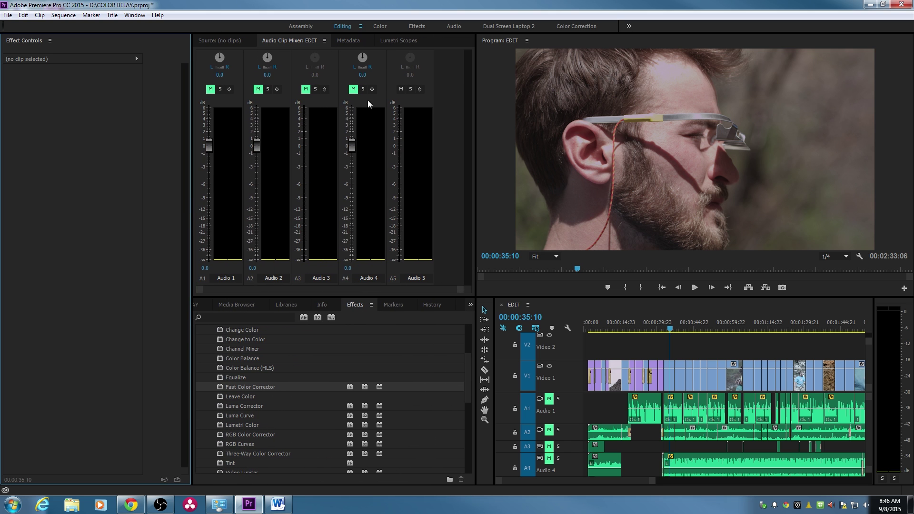
Step: Show the Lumetri Scopes beside the Effect Controls, look at the project items and return to the Effects list
click(399, 41)
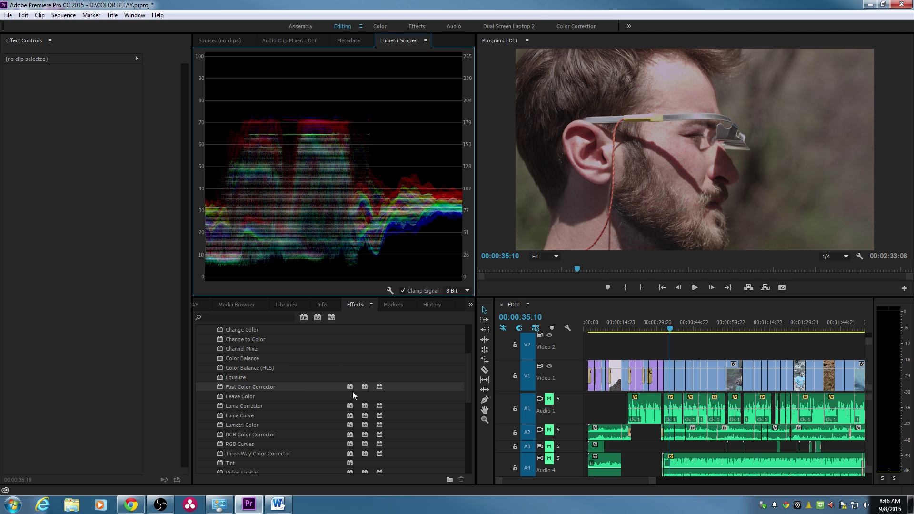
click(198, 306)
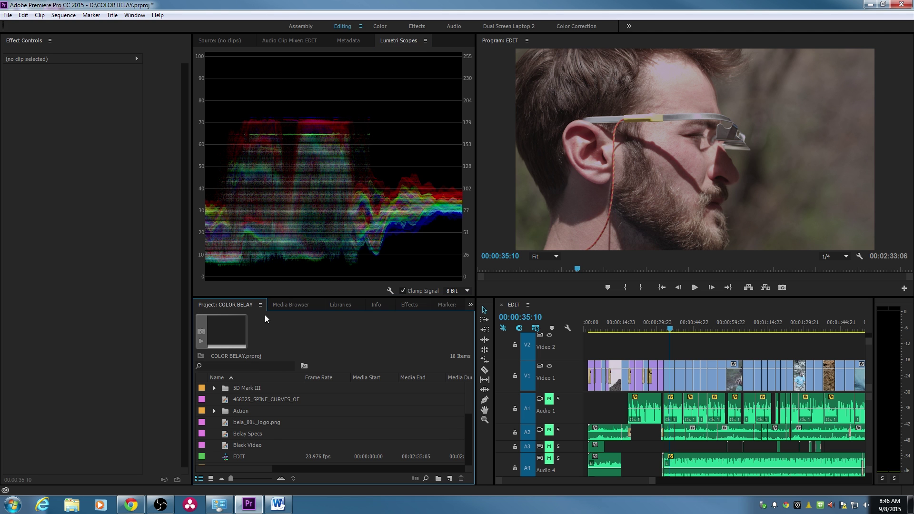
click(407, 304)
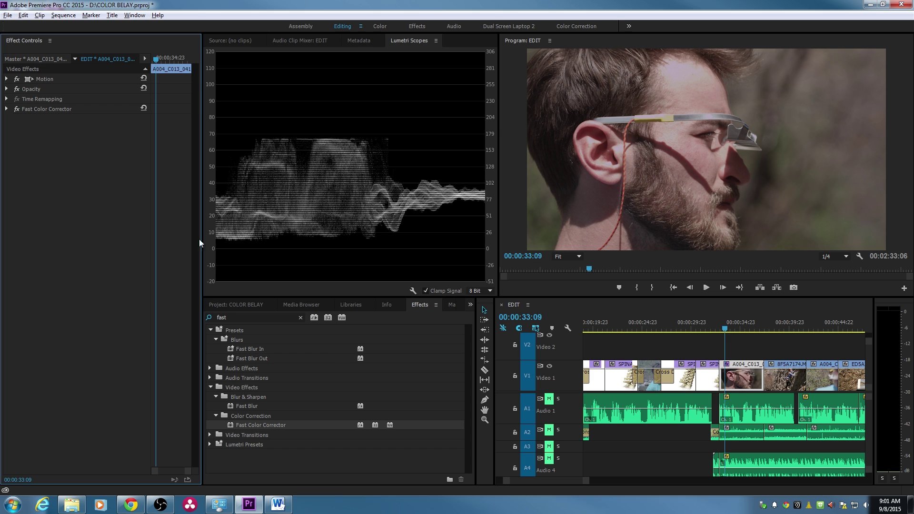
Step: Save the layout as a new workspace named Color Correction, replacing the existing workspace of that name
click(132, 18)
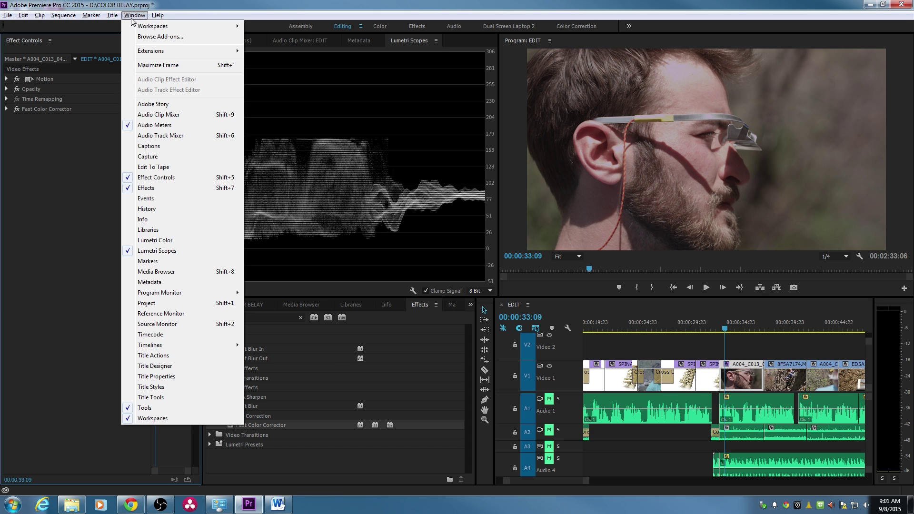
mouse_move(143, 25)
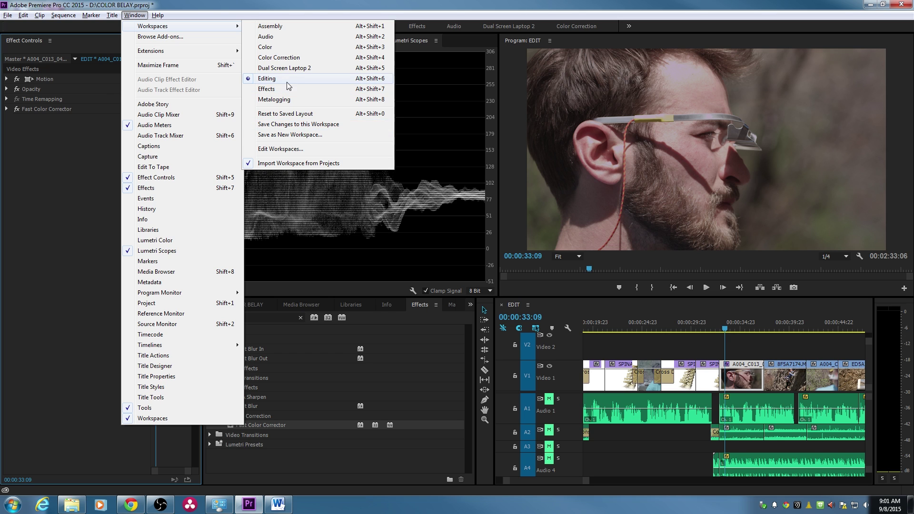
click(299, 135)
text(Co)
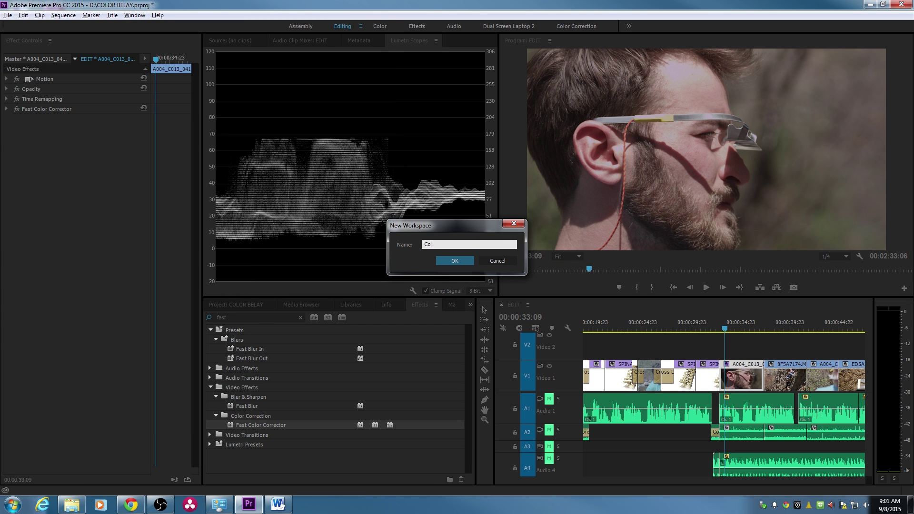
text(lor Correction)
click(467, 264)
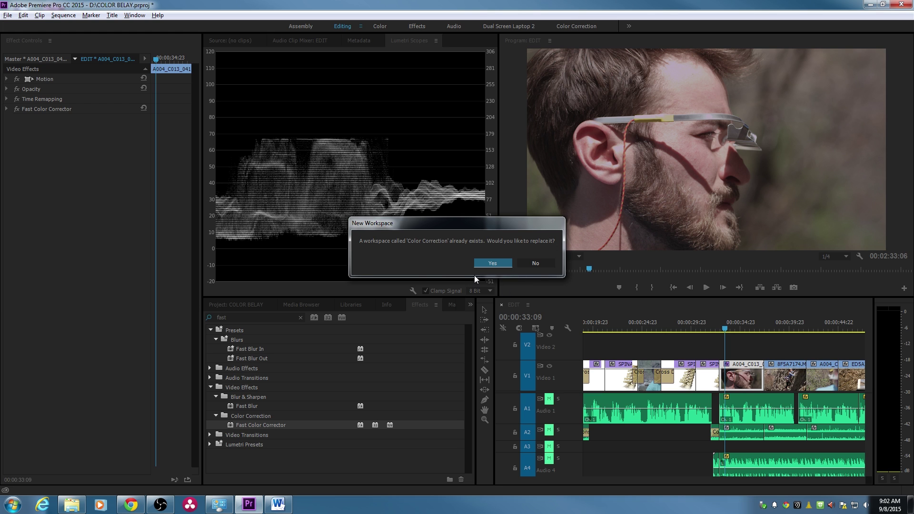
click(490, 266)
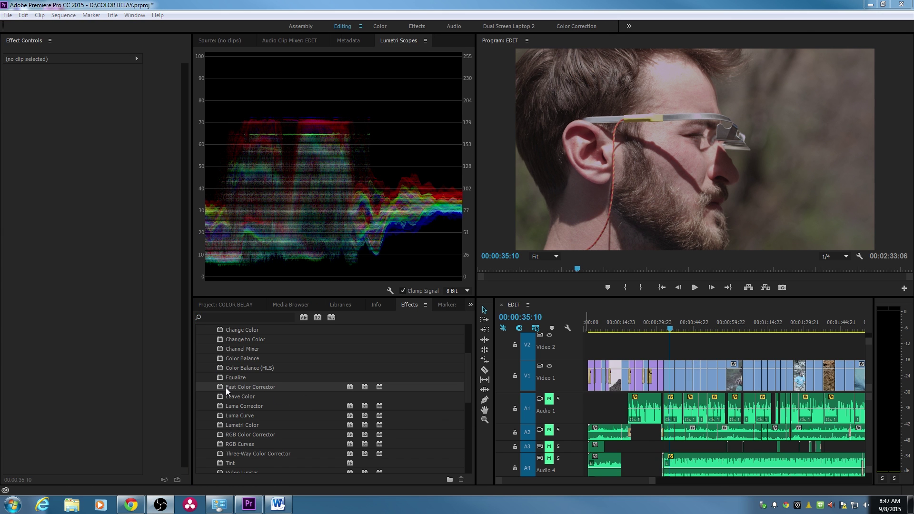
Step: Apply Fast Color Corrector to the A004_C013 clip at the playhead on Video 1
drag(225, 387, 667, 378)
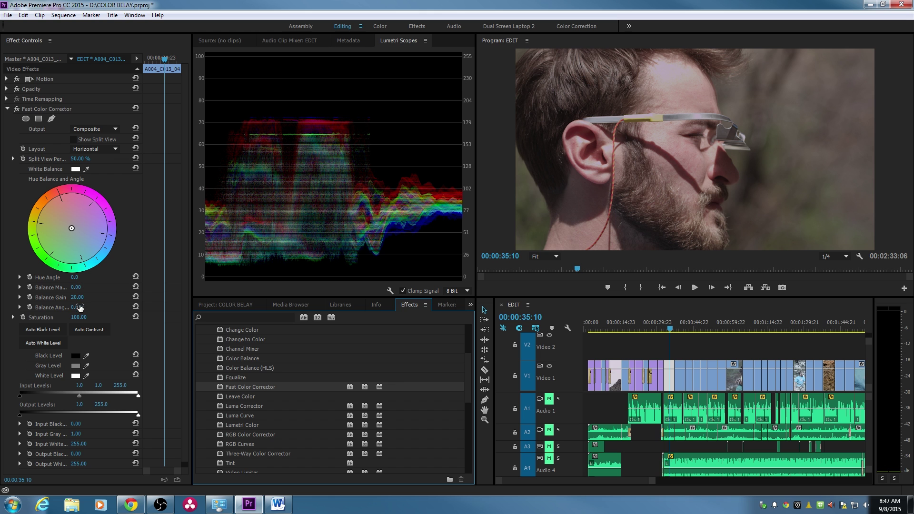
drag(79, 394, 92, 395)
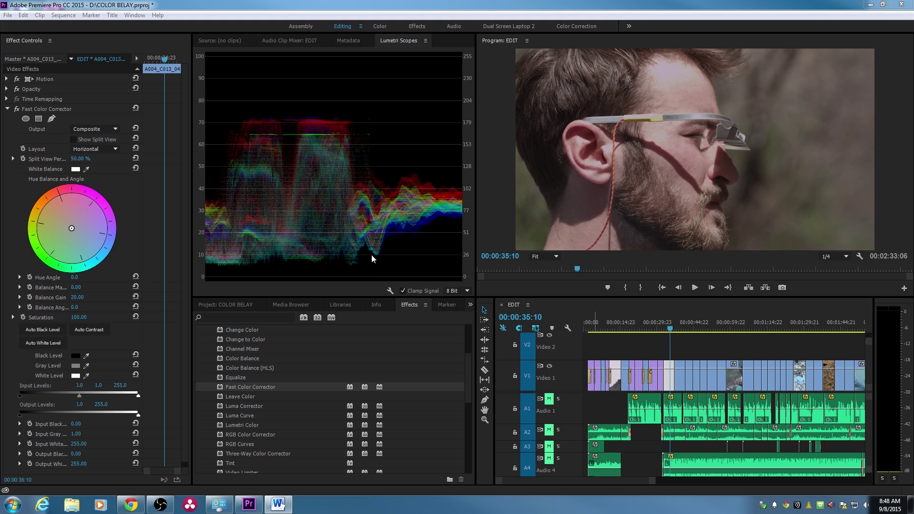
Step: Add the Vectorscope HLS, Vectorscope YUV, Histogram and Parade (RGB) to the Lumetri Scopes alongside the waveform
right_click(257, 129)
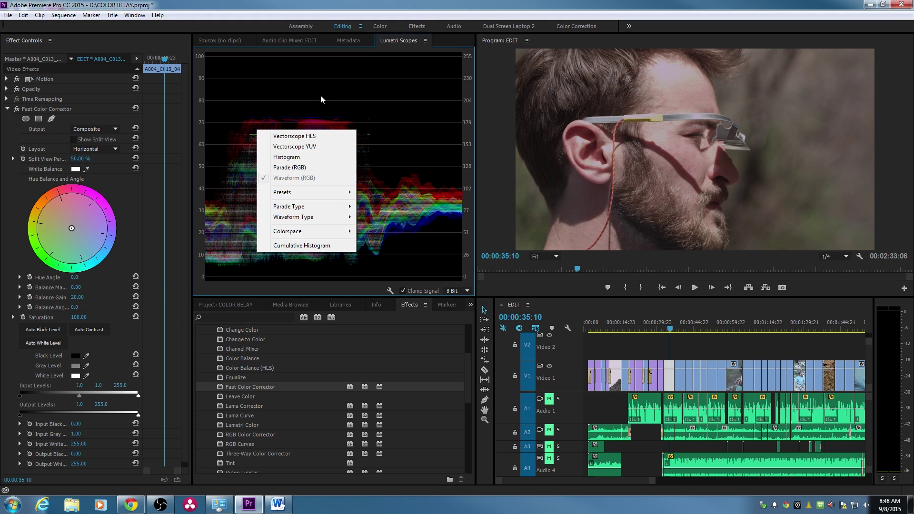
click(310, 137)
right_click(309, 134)
click(322, 146)
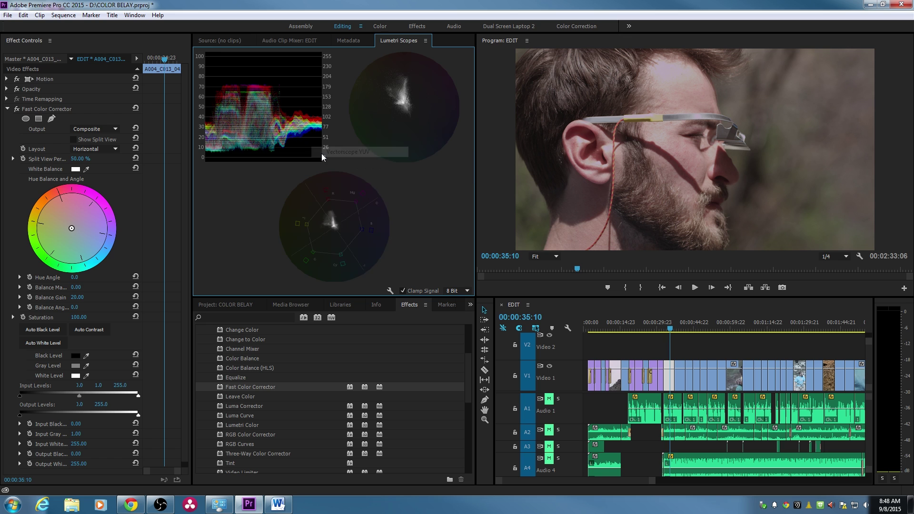
right_click(321, 154)
click(343, 181)
right_click(341, 176)
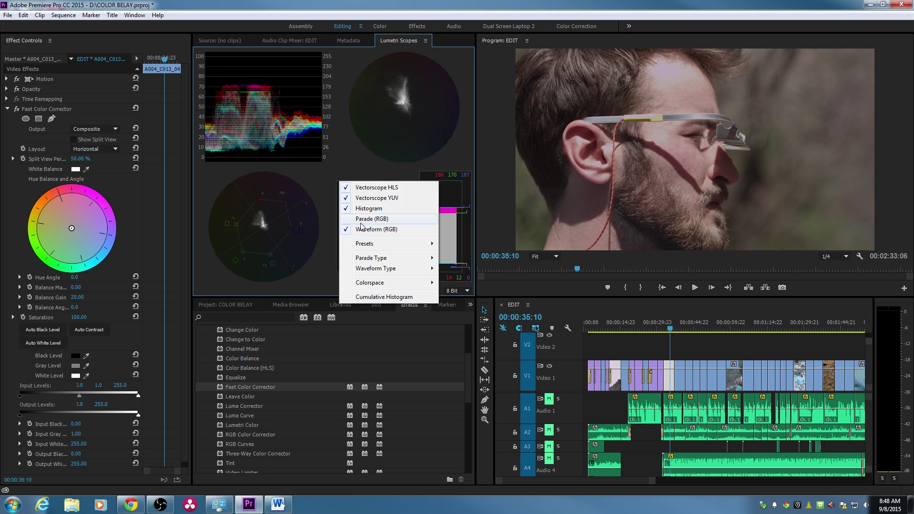
click(348, 214)
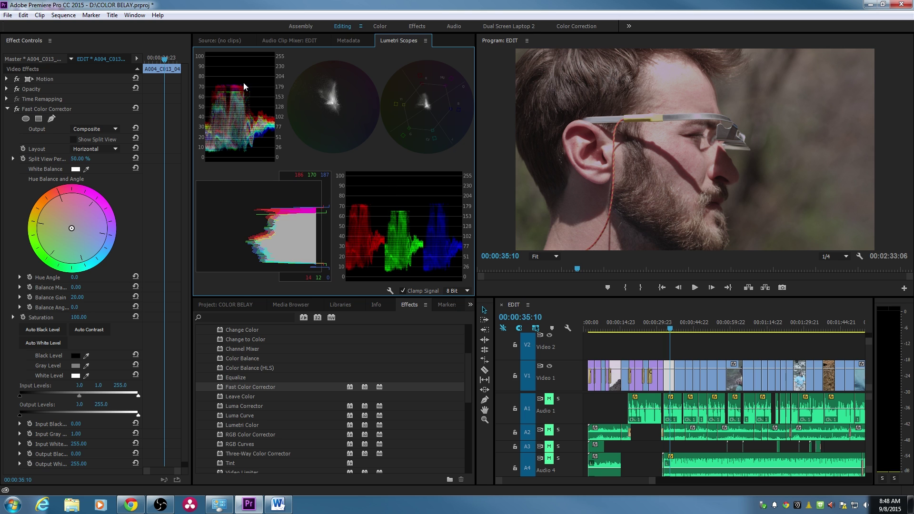
Step: Remove the Vectorscope HLS and the Histogram from the Lumetri Scopes
right_click(347, 156)
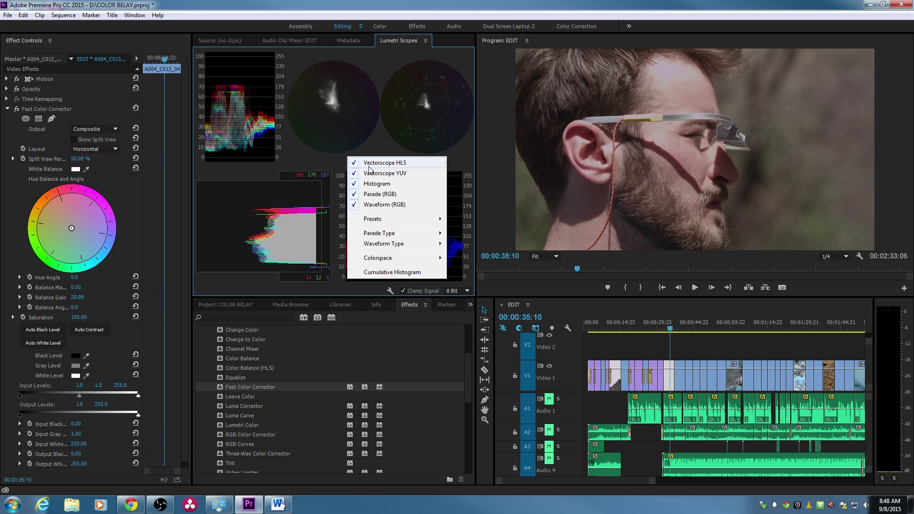
click(369, 165)
right_click(350, 161)
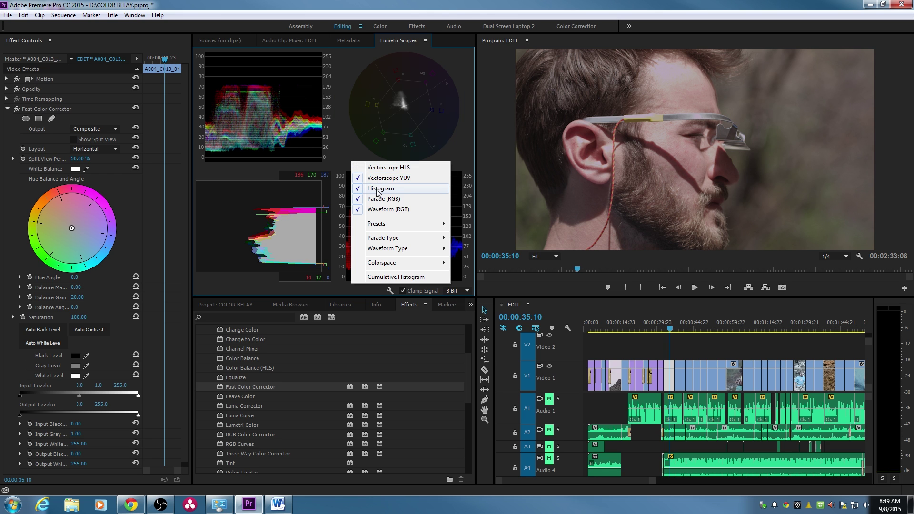
click(377, 189)
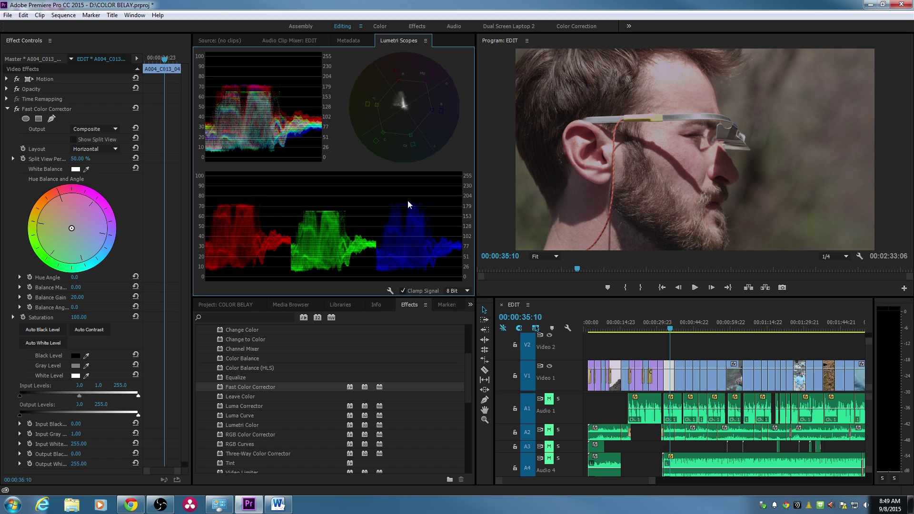
Step: Switch to the browser to examine the composite RGB channel image, close it and return to the Lumetri Scopes in Premiere Pro
key(alt+Tab)
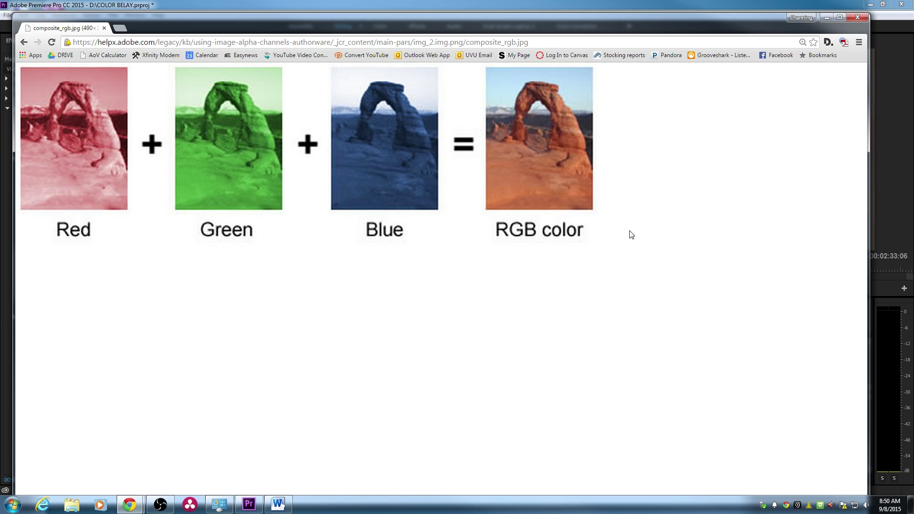
click(857, 18)
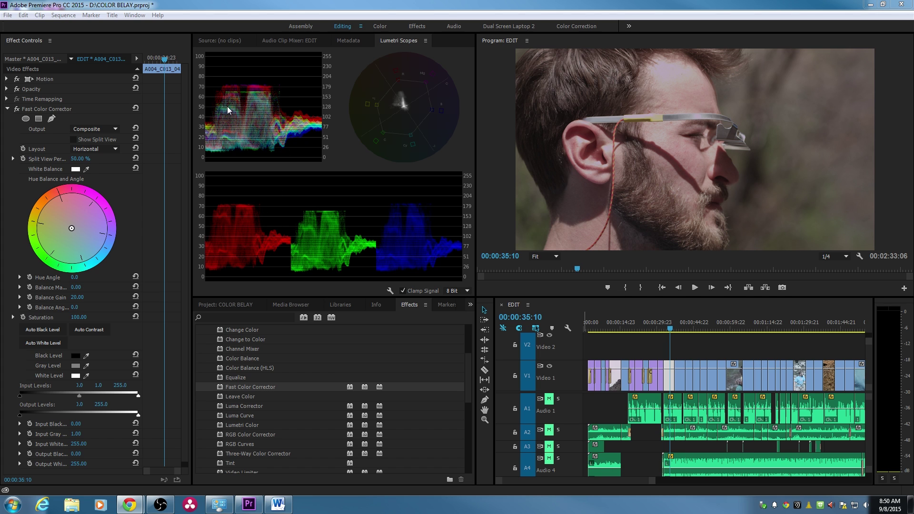
click(286, 140)
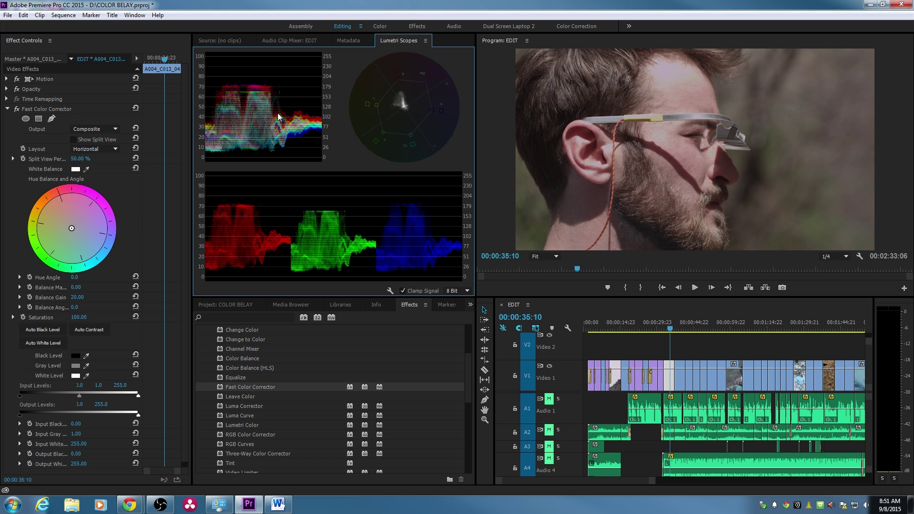
Step: Set the waveform type in the Lumetri Scopes to Luma
right_click(252, 119)
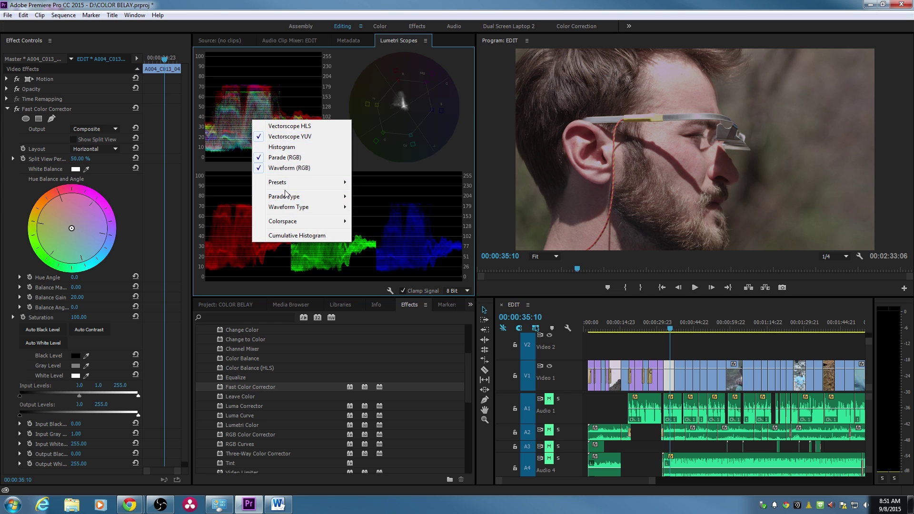
mouse_move(288, 198)
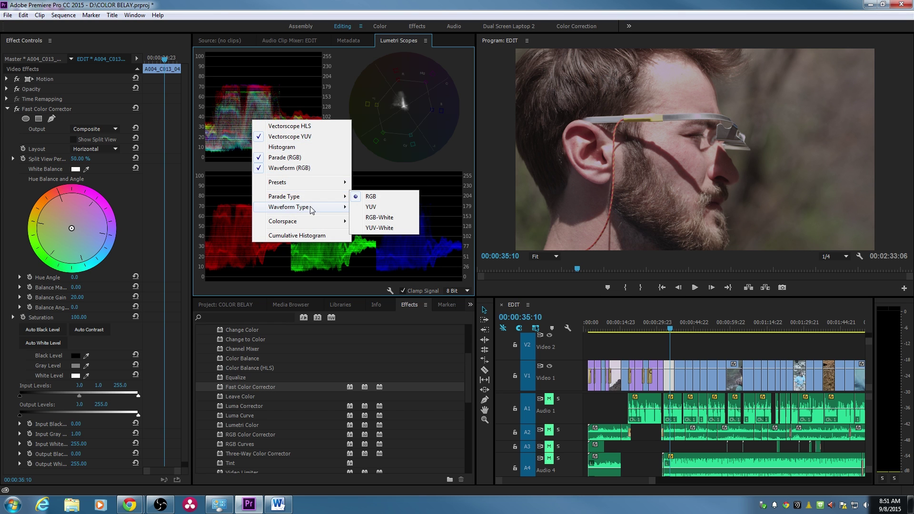
mouse_move(312, 207)
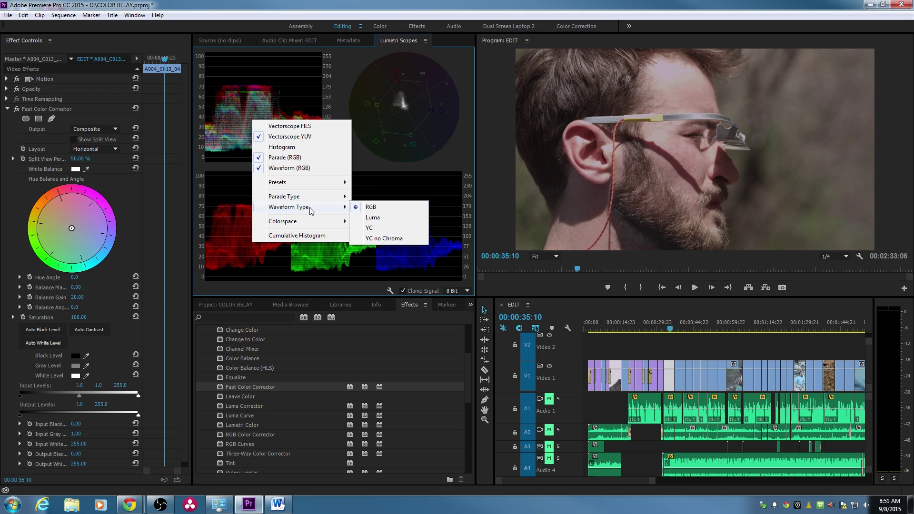
click(378, 218)
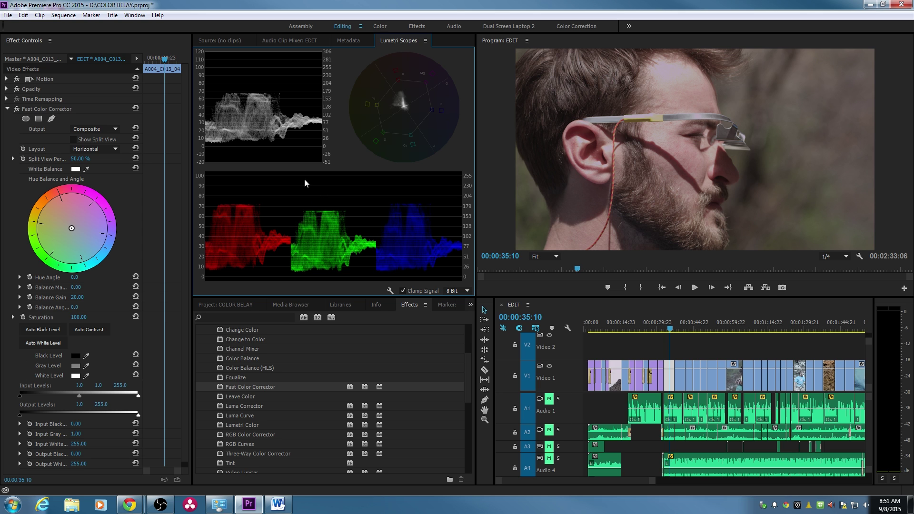
Step: Hide the Parade (RGB) and Vectorscope YUV so that only the luma waveform is displayed
right_click(267, 221)
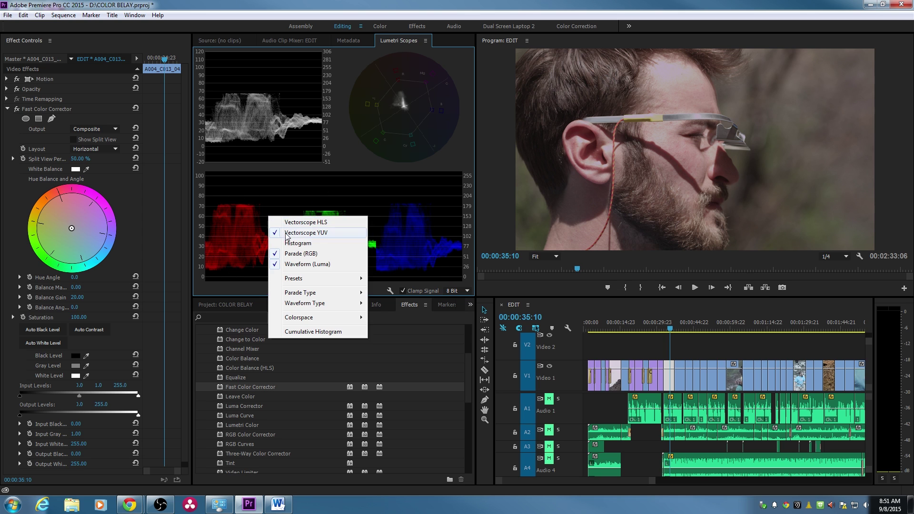
click(305, 250)
right_click(369, 149)
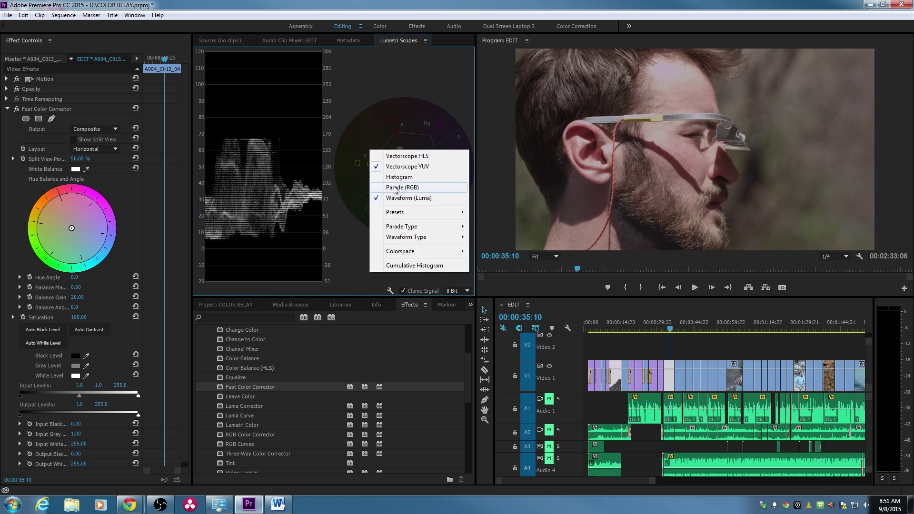
click(407, 164)
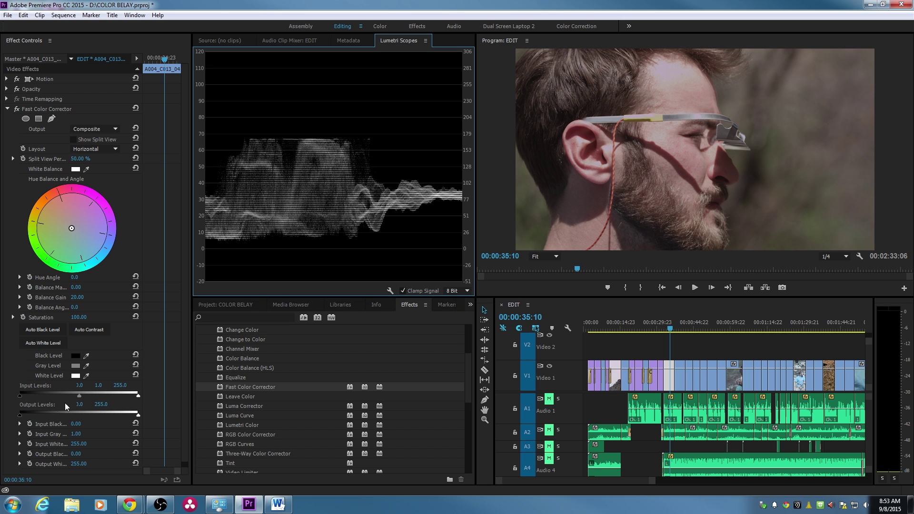
Step: Try a Fast Color Corrector input black level of 16.39 and input white levels of 162.83 and 186.39, and undo the level changes
drag(19, 395, 27, 396)
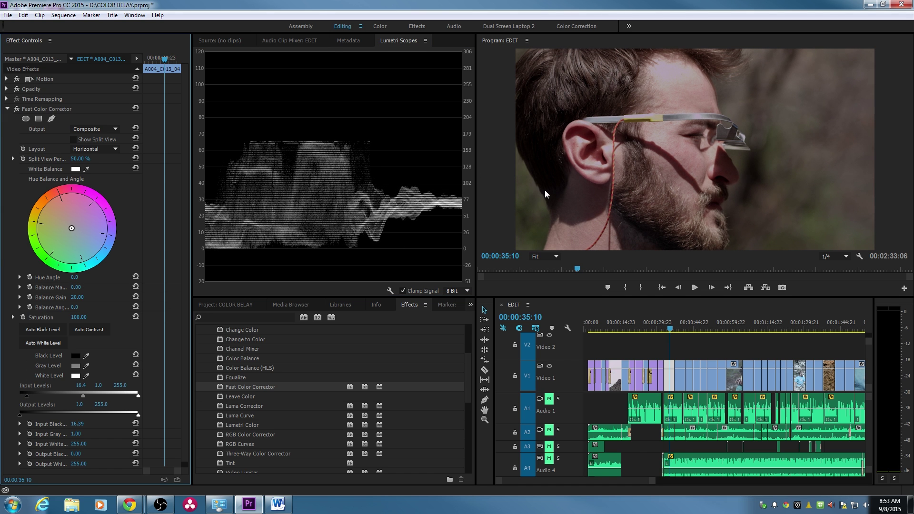
drag(27, 395, 21, 395)
drag(138, 396, 95, 394)
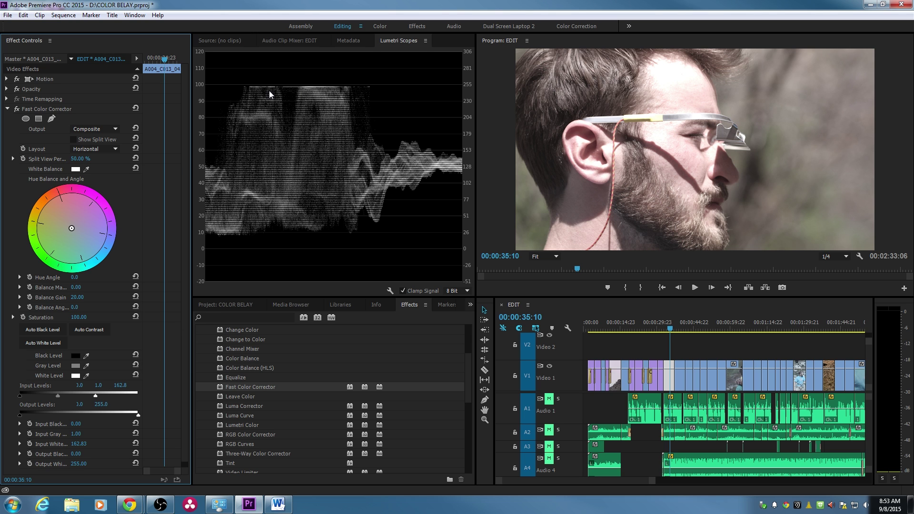
drag(96, 396, 107, 396)
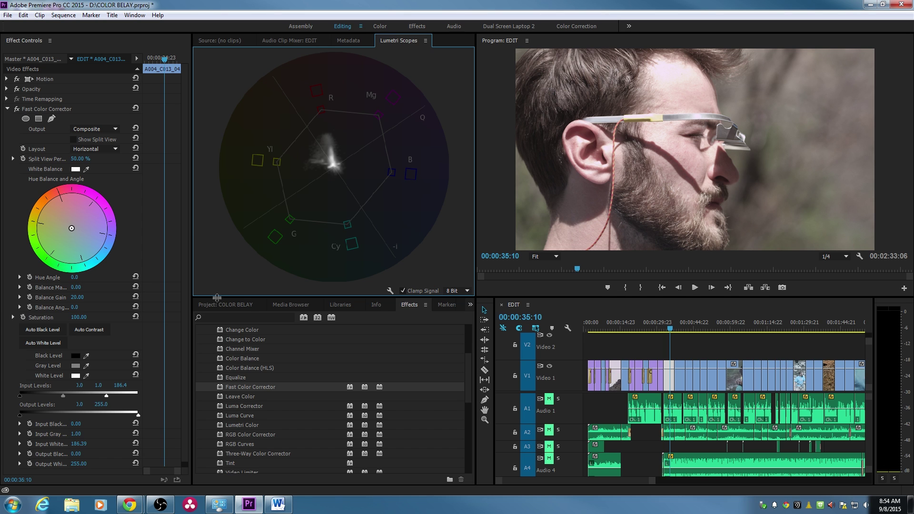
key(ctrl+z)
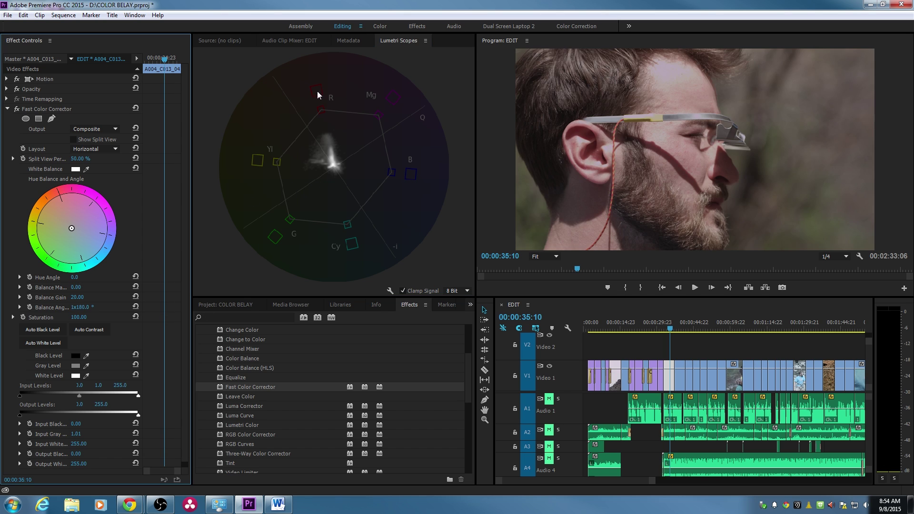
Step: Examine the enlarged Vectorscope YUV and try Fast Color Corrector saturation values of 0 and 200 on the clip
key(grave)
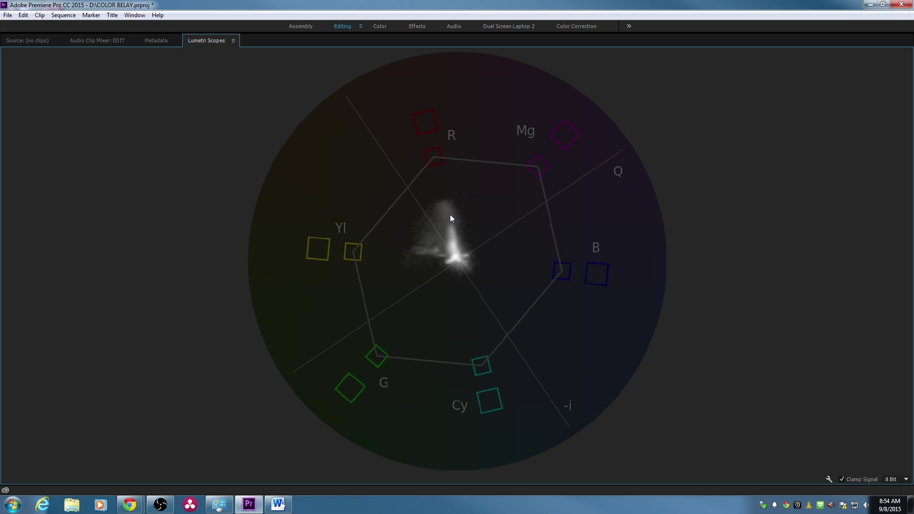
key(grave)
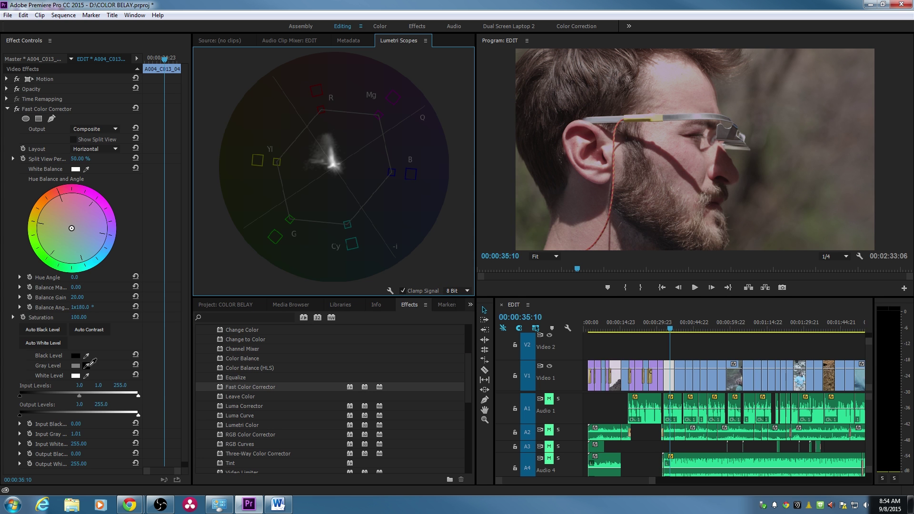
drag(78, 318, 30, 317)
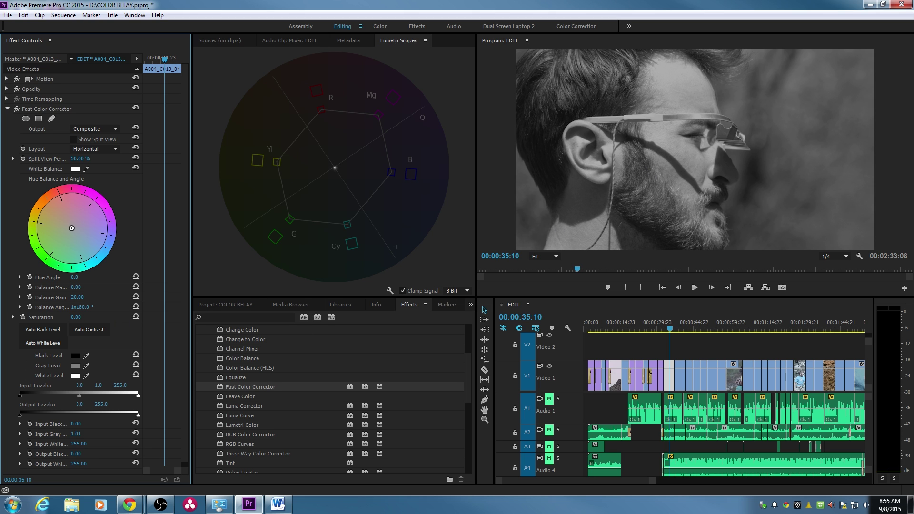
mouse_move(76, 317)
mouse_down()
mouse_move(146, 318)
mouse_move(178, 259)
mouse_up()
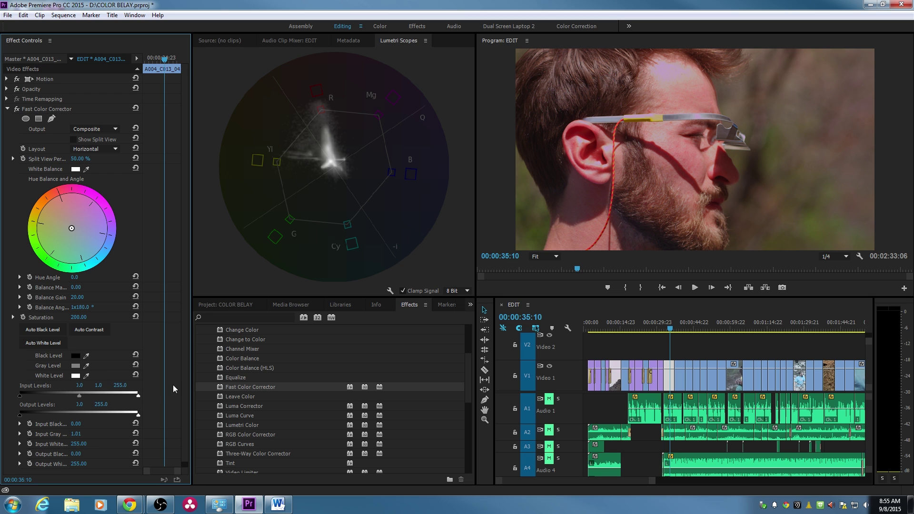
click(430, 183)
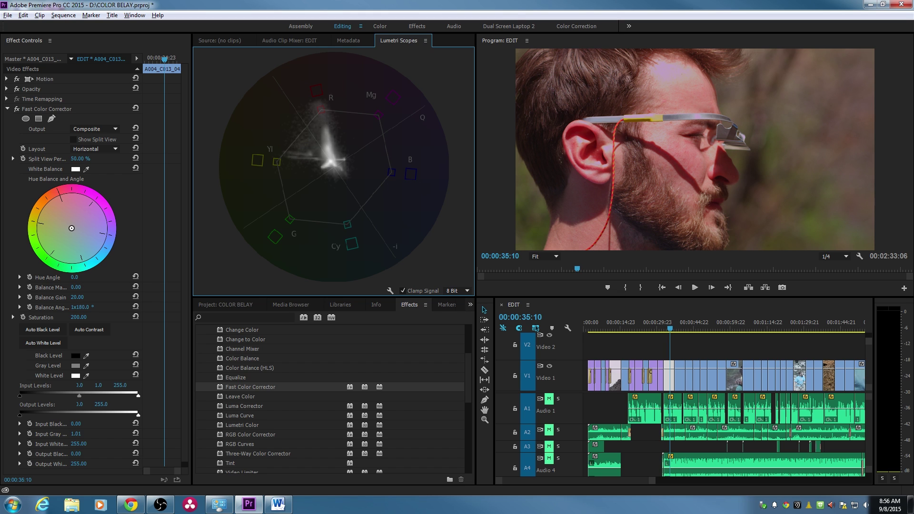
Step: Switch to the browser, examine the color vision test's demonstration and first test plates with their answers, and close the browser
key(alt+Tab)
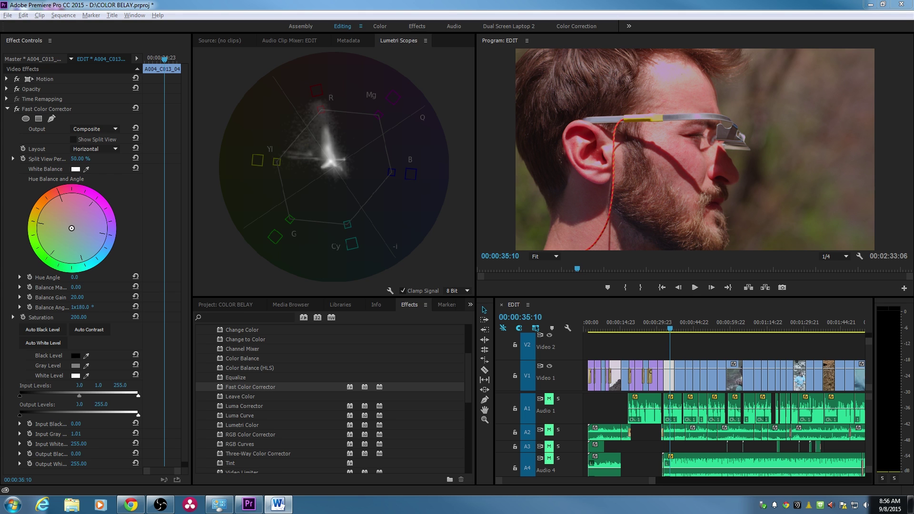
key(alt+Tab)
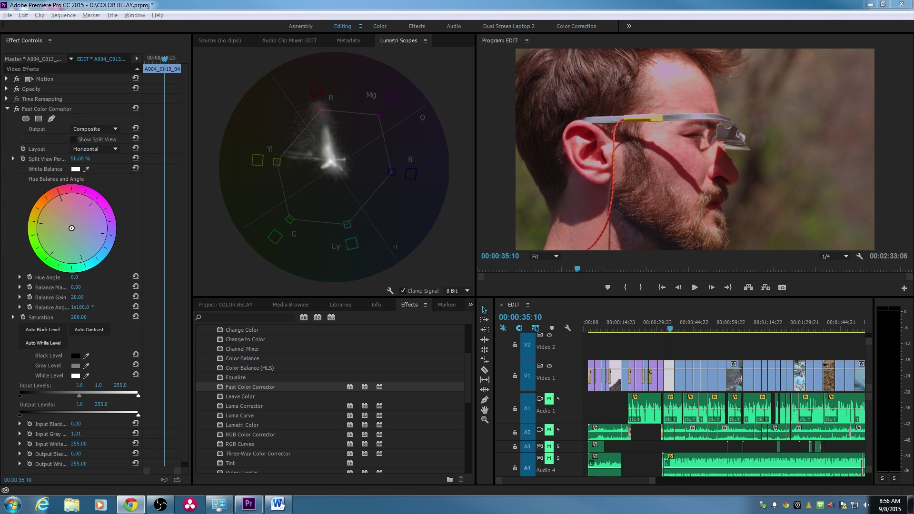
key(alt+Tab)
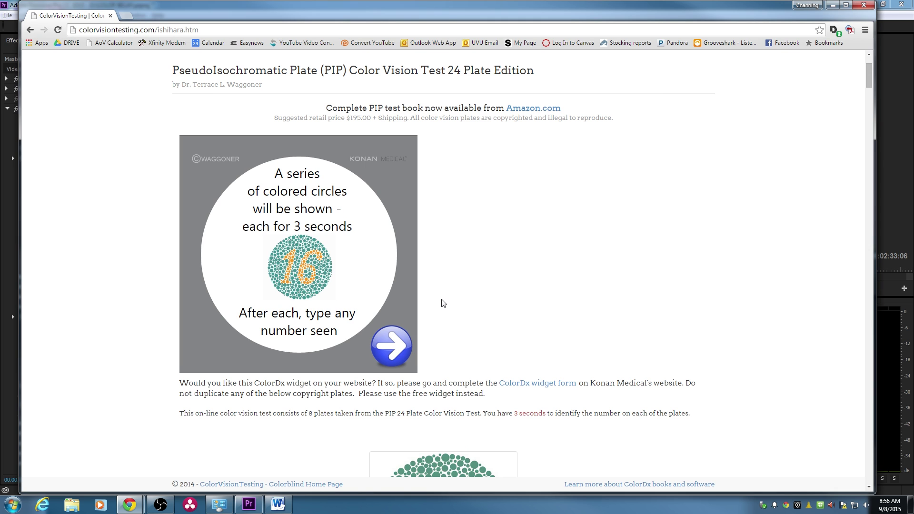
scroll(425, 333, down, 5)
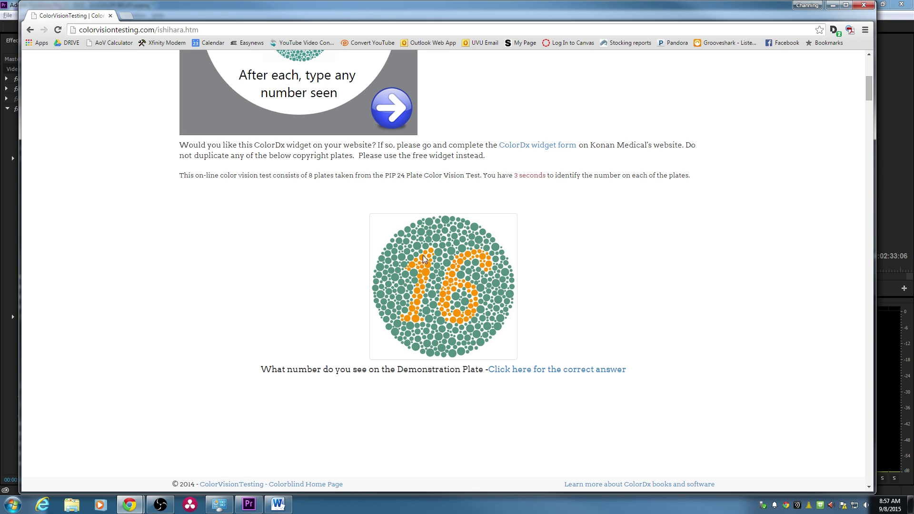
click(539, 374)
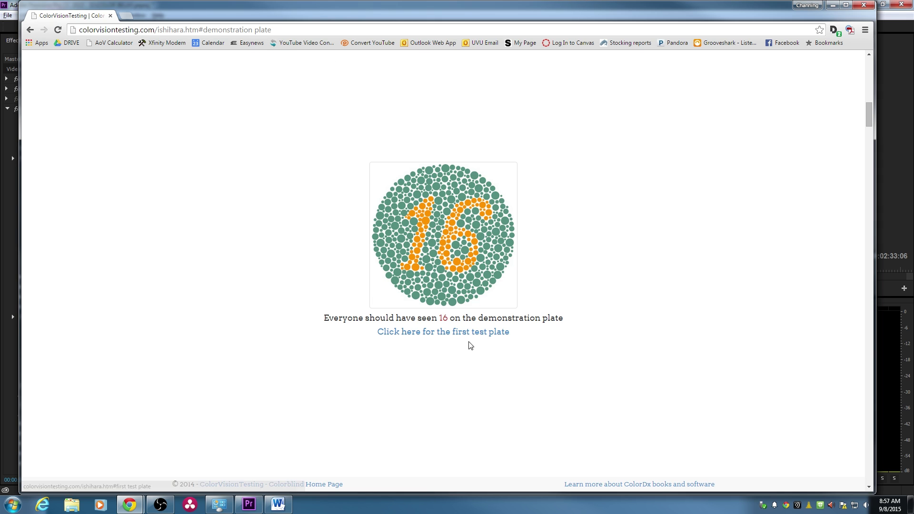
click(460, 332)
scroll(457, 262, up, 2)
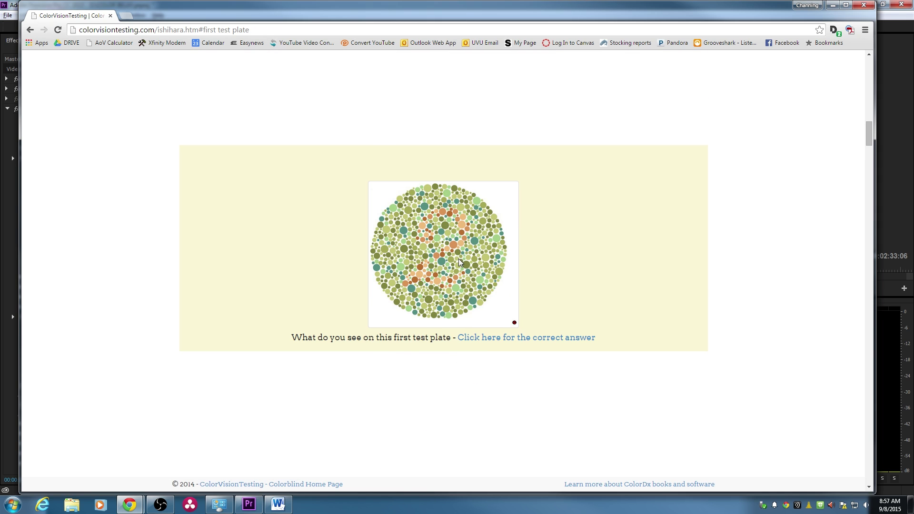
click(507, 340)
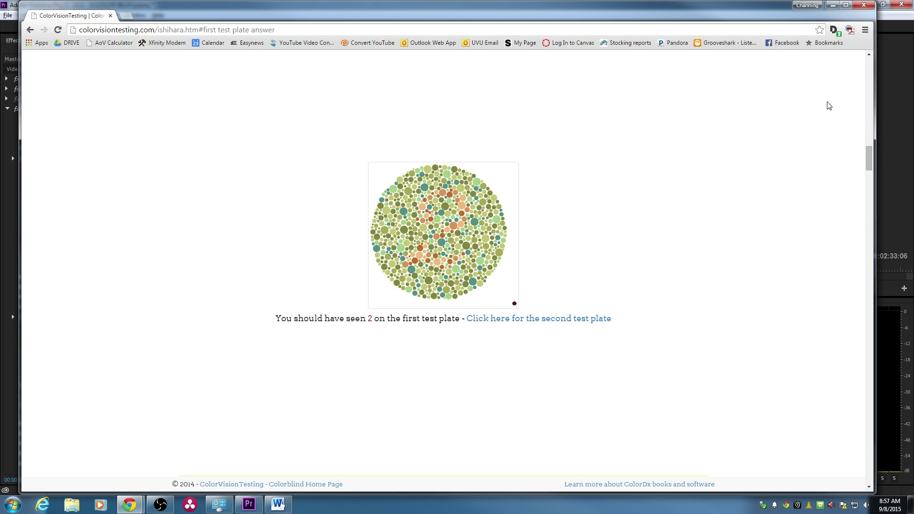
click(863, 5)
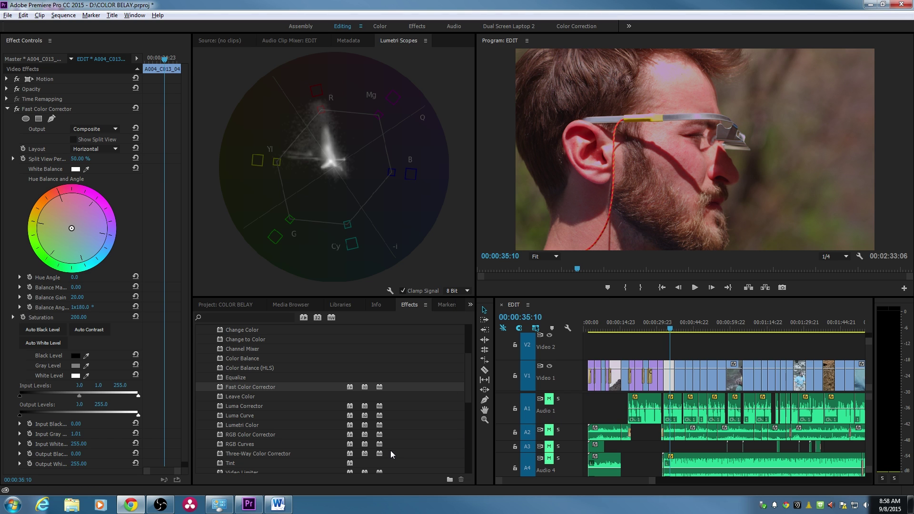
Step: Restore the Fast Color Corrector saturation to 100 and display the Parade (RGB) in place of the Vectorscope YUV
right_click(342, 176)
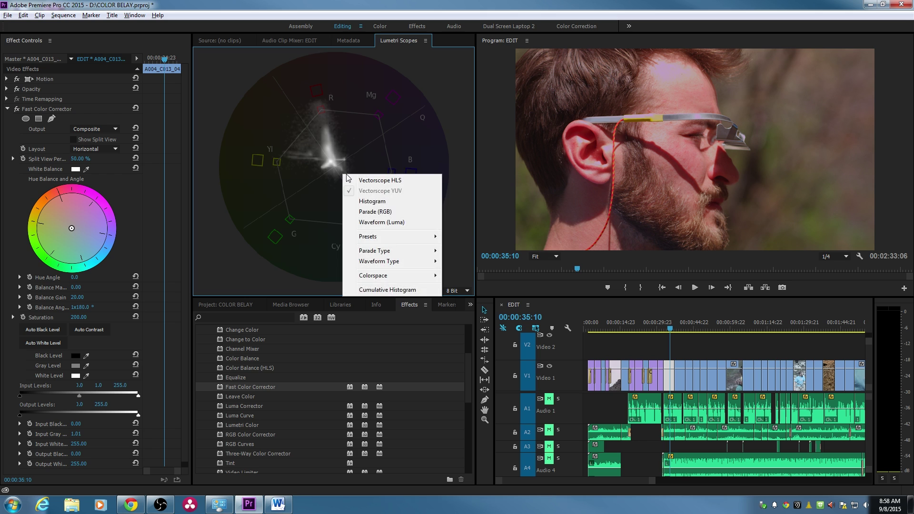
key(Escape)
click(135, 108)
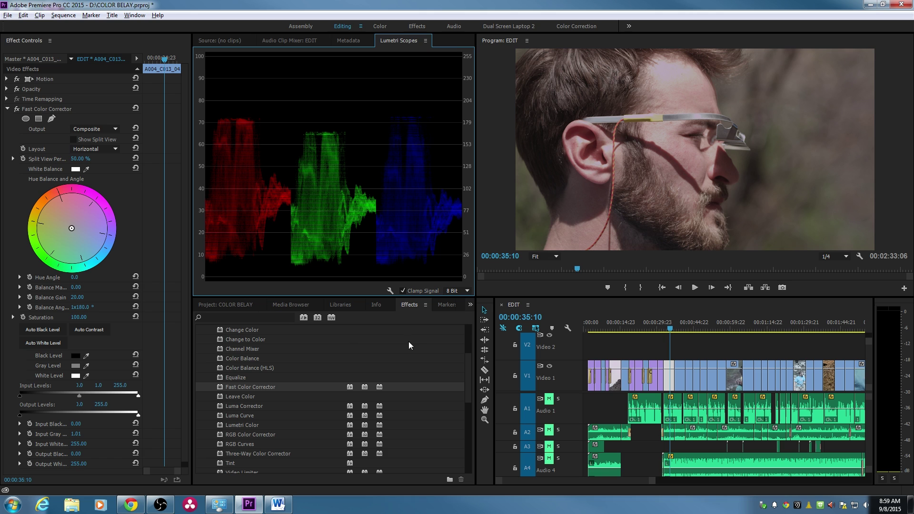
Step: Show the Vectorscope YUV in the Lumetri Scopes and hide the Parade (RGB)
right_click(435, 247)
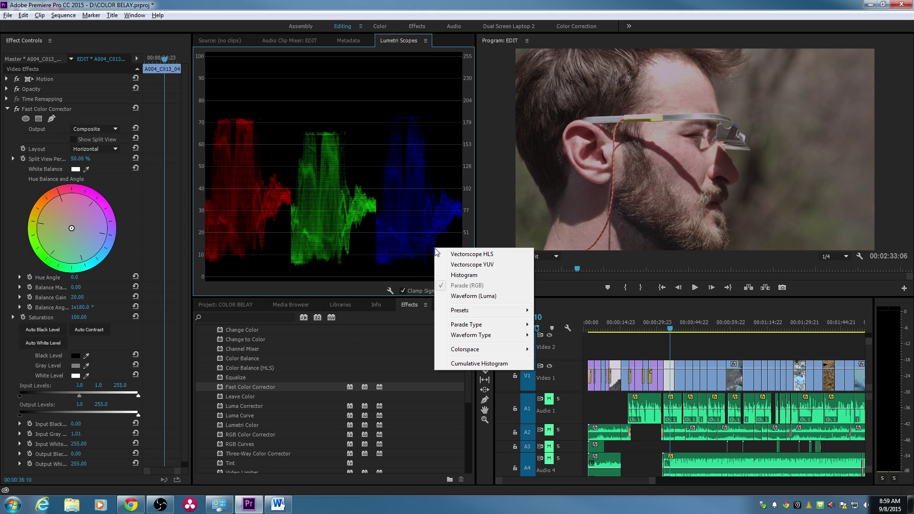
click(457, 263)
right_click(272, 204)
click(294, 252)
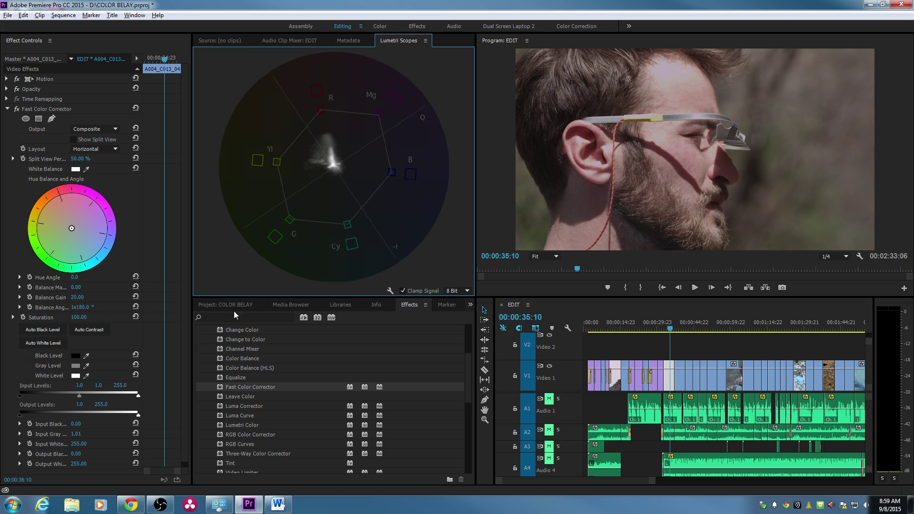
Step: Show the Waveform (Luma) in the Lumetri Scopes and hide the Vectorscope YUV
right_click(332, 208)
click(371, 224)
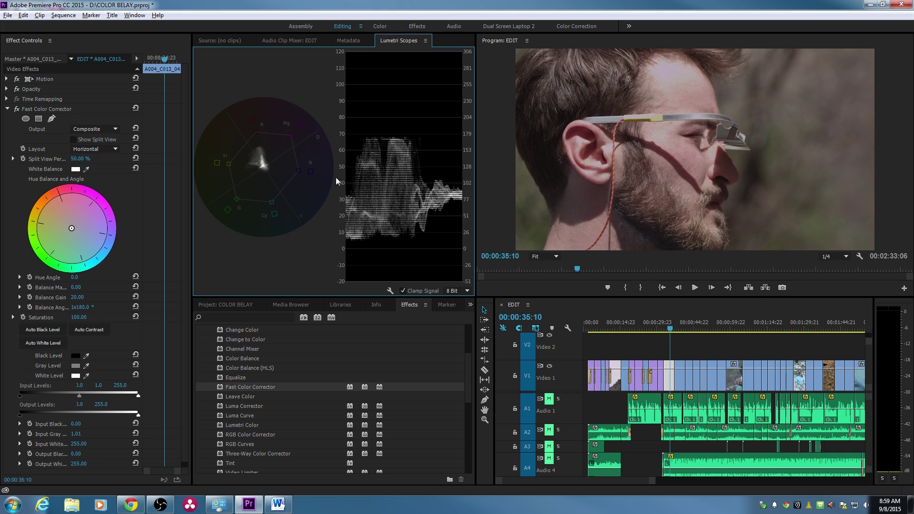
right_click(383, 186)
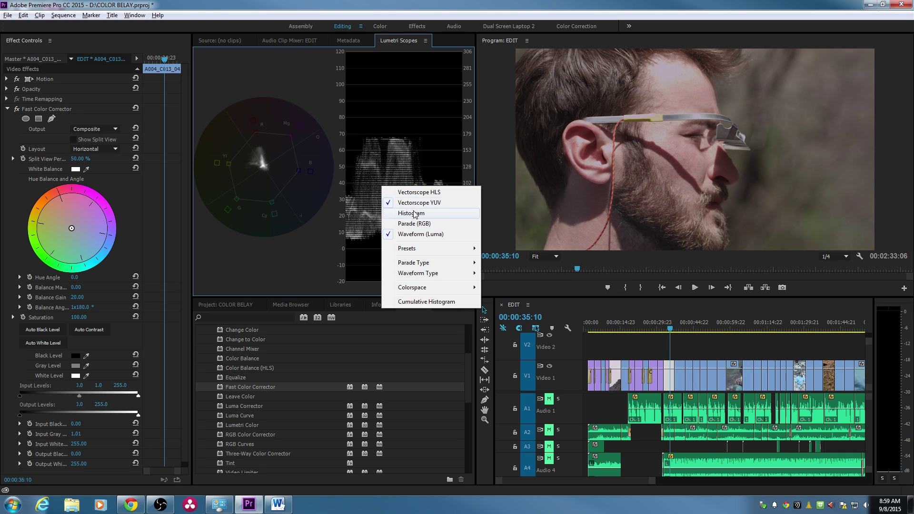
click(410, 203)
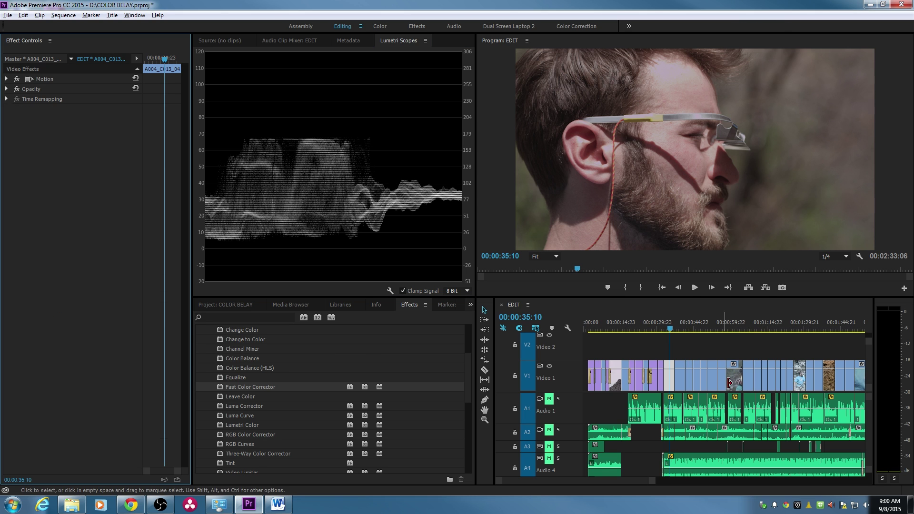
Step: Move the playhead to 00:00:33:09, near the start of the A004_C013 clip in the timeline
click(667, 330)
key(equal)
key(equal)
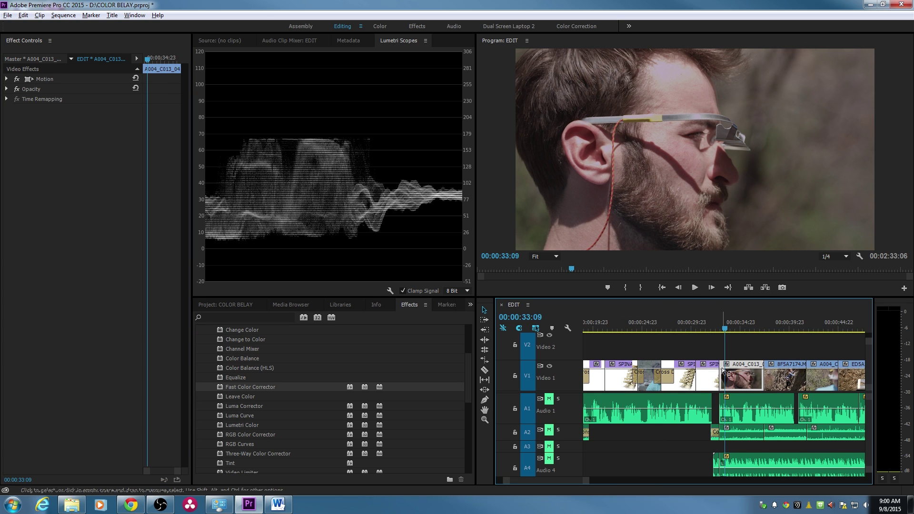
Step: Collapse the Color Correction effects folder, search the effects for "fast", and apply Fast Color Corrector to the A004_C013 clip
click(233, 386)
scroll(244, 359, up, 3)
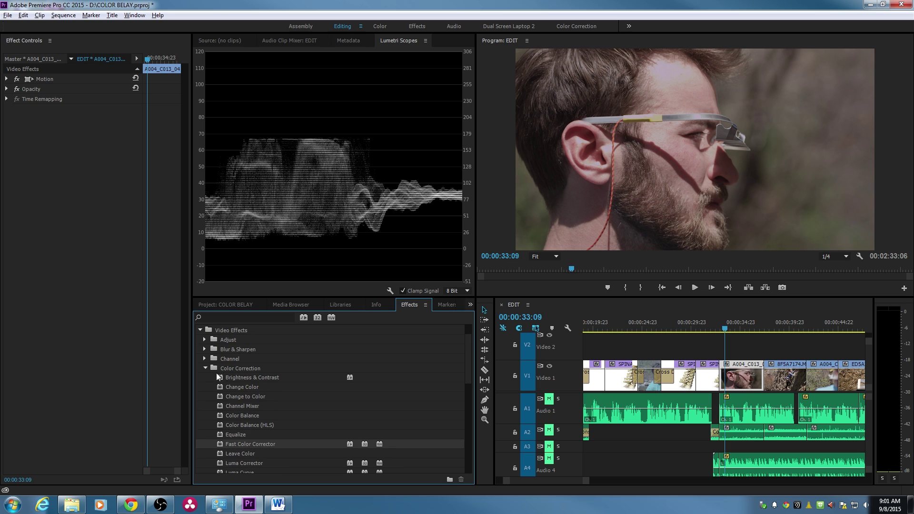
click(206, 368)
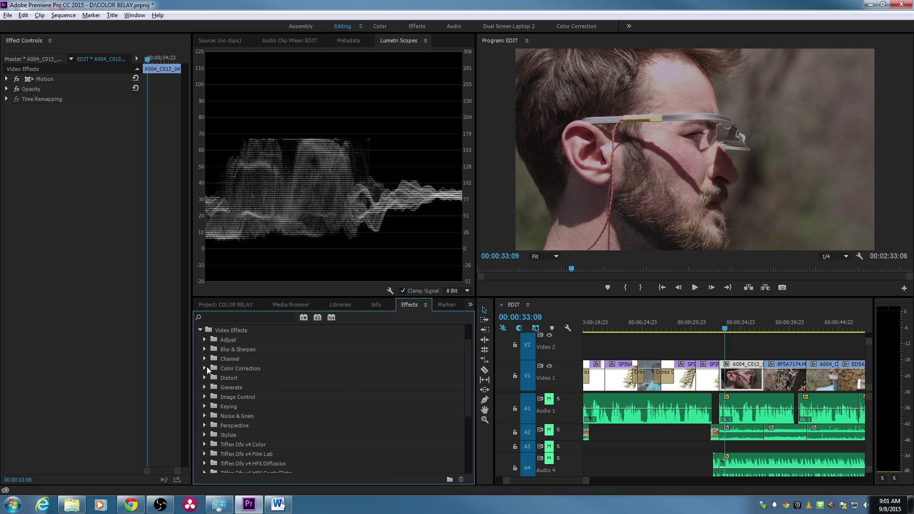
click(219, 319)
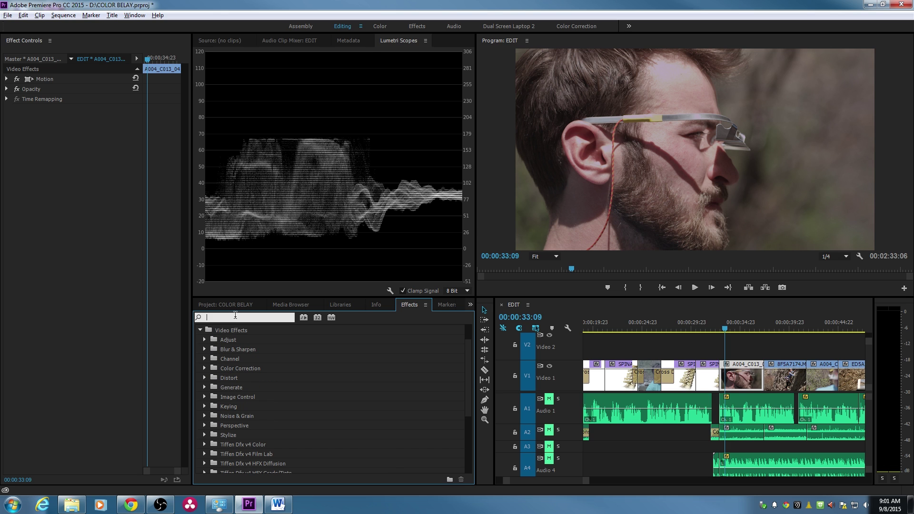
text(fast)
click(230, 425)
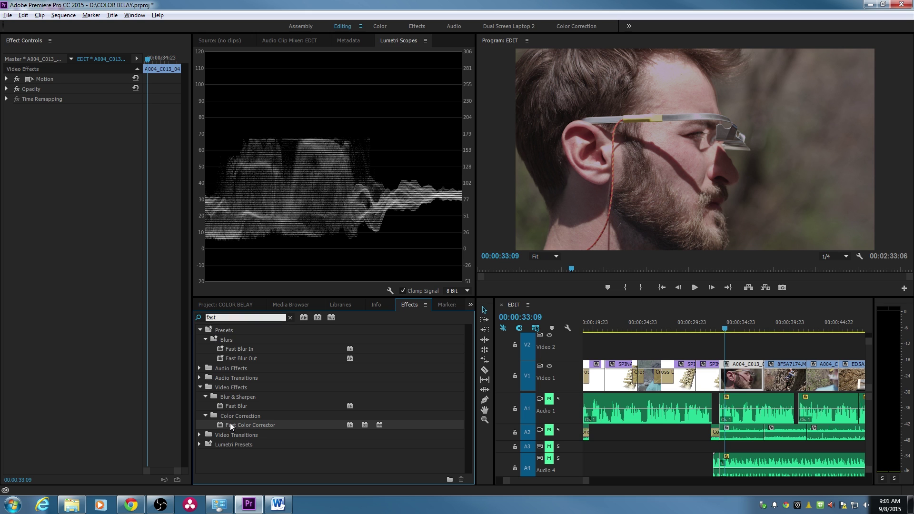
drag(230, 425, 737, 376)
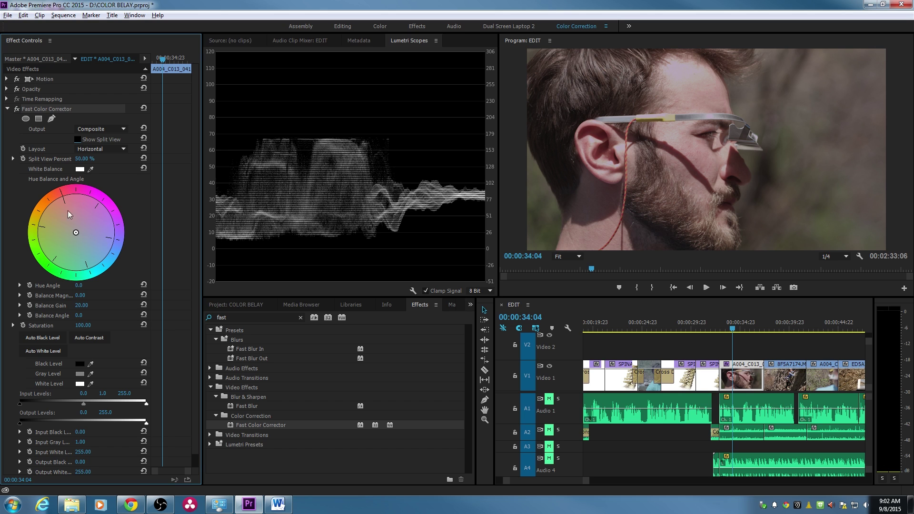
Step: Show the Vectorscope YUV beside the luma waveform and shift the clip's color balance toward blue, with magnitude 85.60 and angle 15.3°
right_click(279, 178)
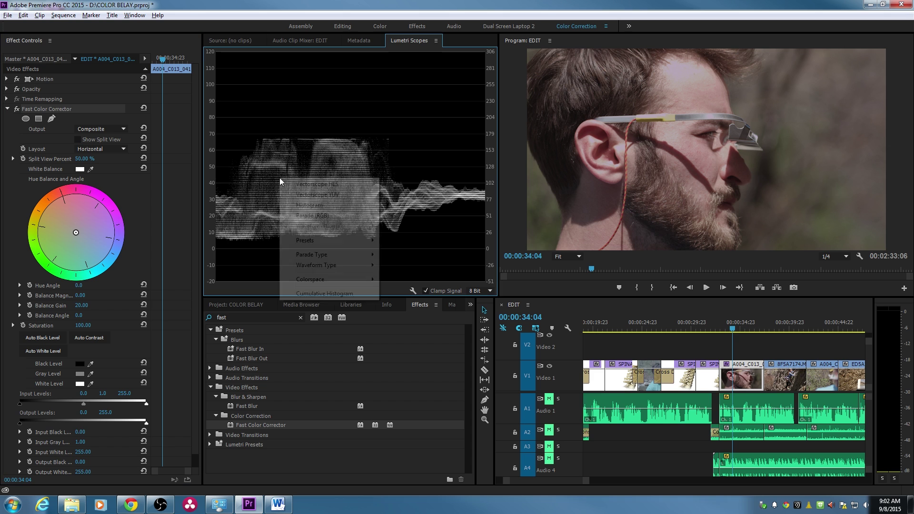
click(342, 195)
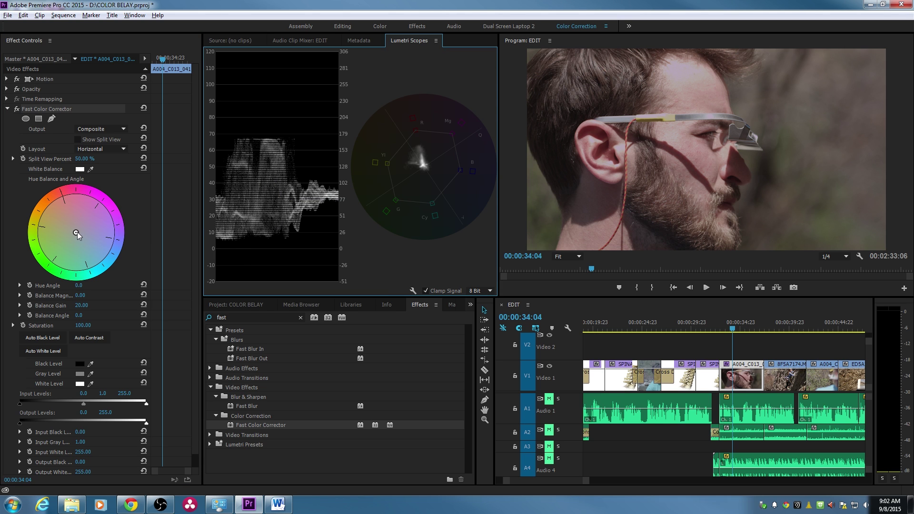
drag(76, 234, 99, 252)
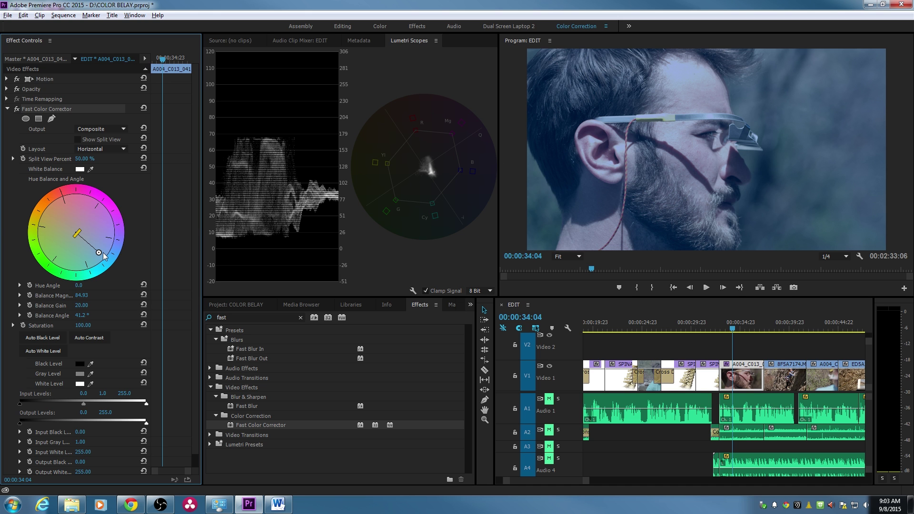
drag(99, 252, 67, 222)
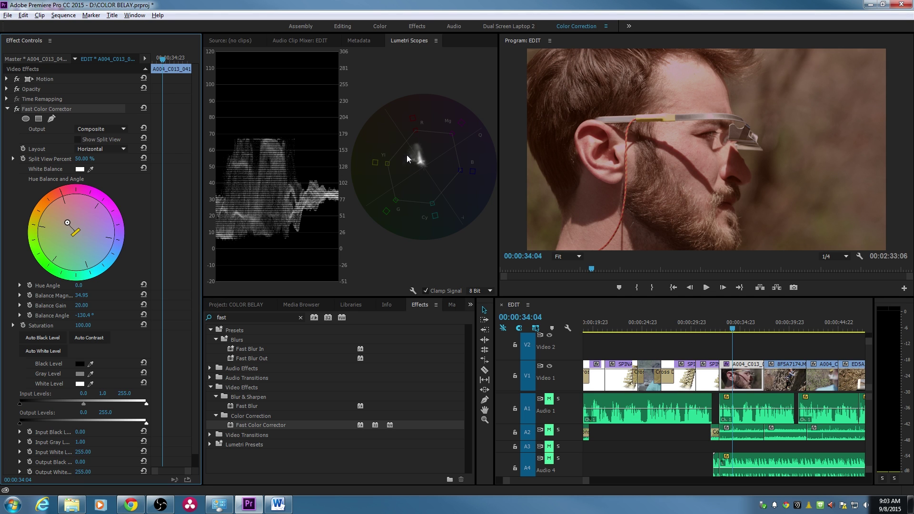
mouse_move(67, 223)
mouse_down()
mouse_move(99, 262)
mouse_move(74, 270)
mouse_move(57, 242)
mouse_move(78, 235)
mouse_move(107, 248)
mouse_move(105, 240)
mouse_up()
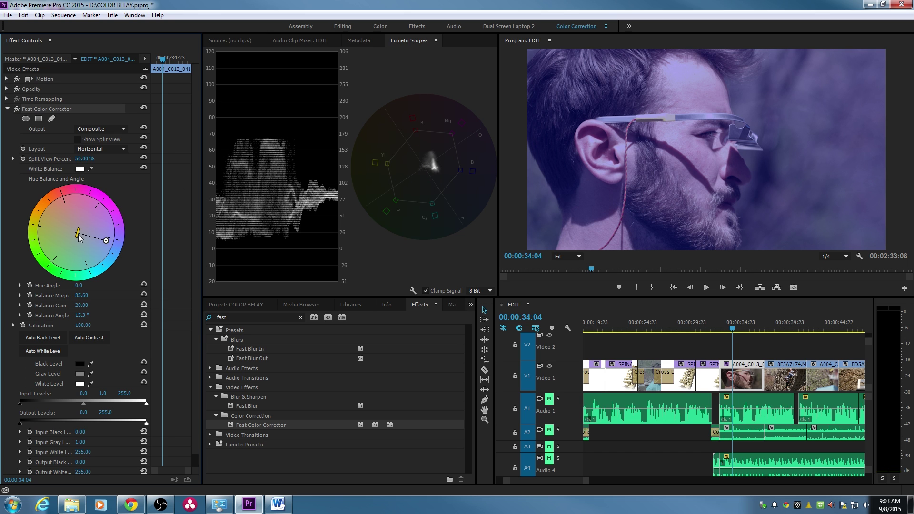
Step: Set the Fast Color Corrector balance gain to 1.00, magnitude to 64.59 and balance angle to 8.3°, and rotate the hue angle to -245.0°
drag(79, 236, 240, 226)
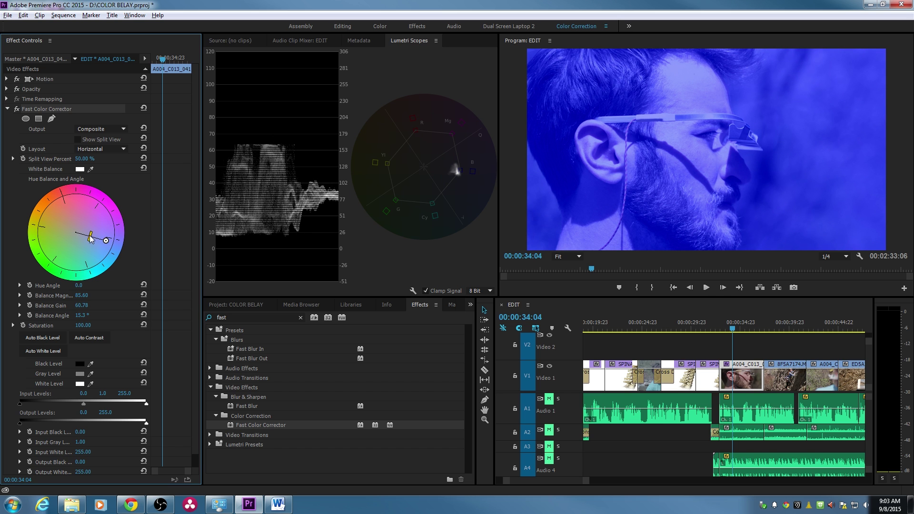
mouse_move(90, 238)
mouse_down()
mouse_move(74, 236)
mouse_move(102, 241)
mouse_move(76, 224)
mouse_move(65, 235)
mouse_move(106, 247)
mouse_move(99, 236)
mouse_up()
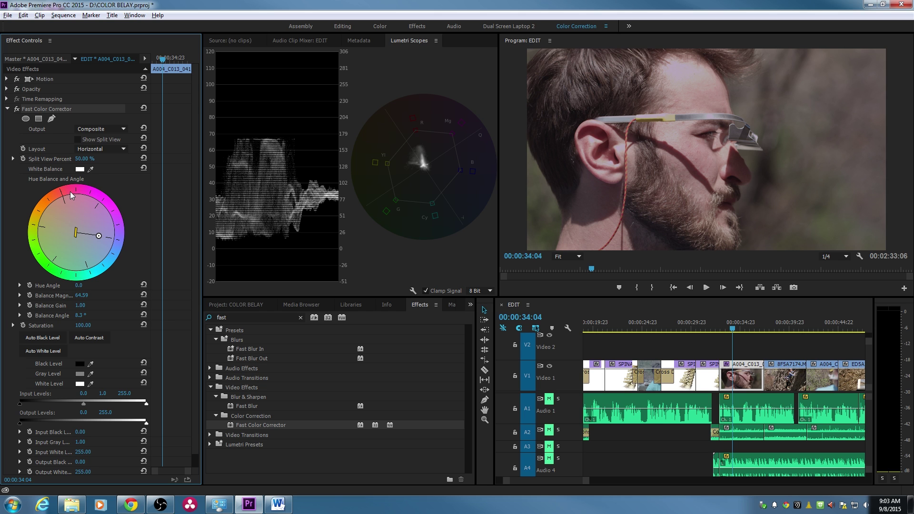
drag(71, 195, 109, 214)
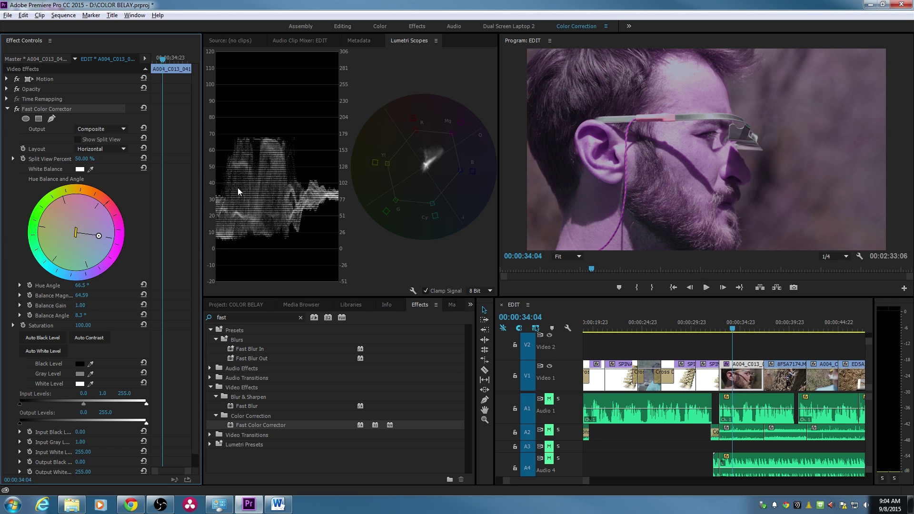
mouse_move(112, 201)
mouse_down()
mouse_move(93, 189)
mouse_move(101, 197)
mouse_move(76, 195)
mouse_move(39, 240)
mouse_move(58, 266)
mouse_move(83, 271)
mouse_move(119, 244)
mouse_move(114, 210)
mouse_move(117, 217)
mouse_up()
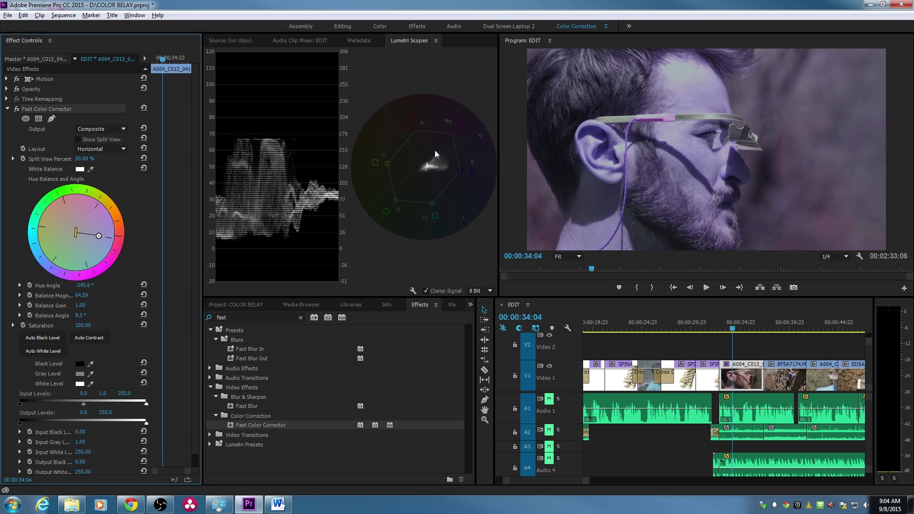
Step: Reset the Fast Color Corrector adjustments and try the clip's saturation at 160.00, then at 0.00
click(144, 168)
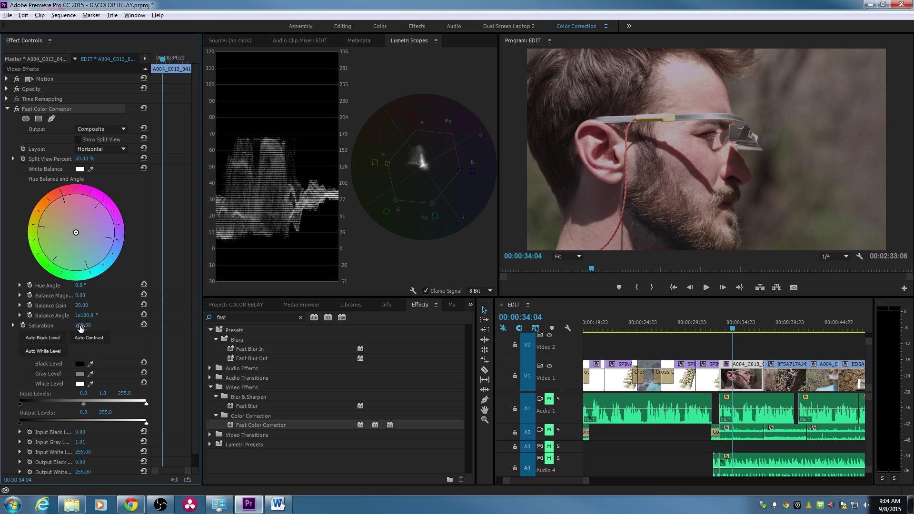
drag(80, 327, 89, 326)
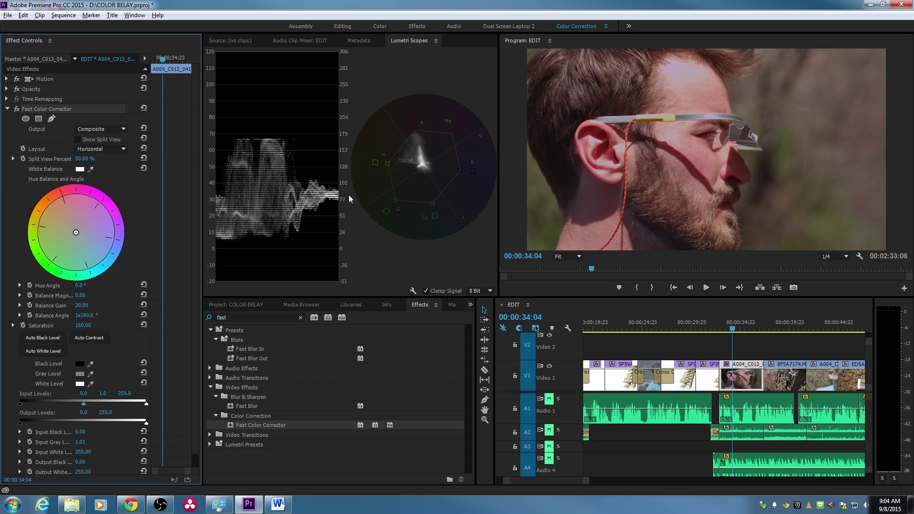
drag(86, 327, 61, 325)
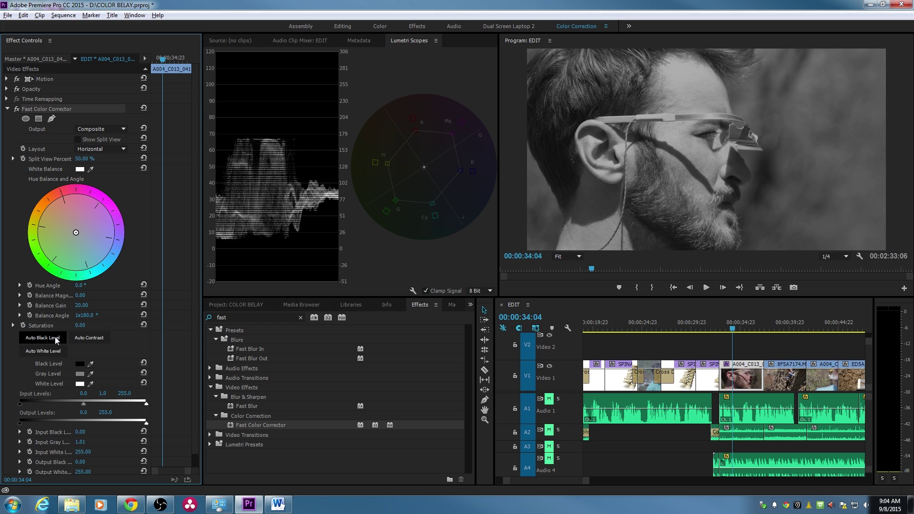
Step: Reset all Fast Color Corrector settings and hide the vectorscope so the Lumetri Scopes show only the luma waveform
click(144, 108)
scroll(147, 276, down, 1)
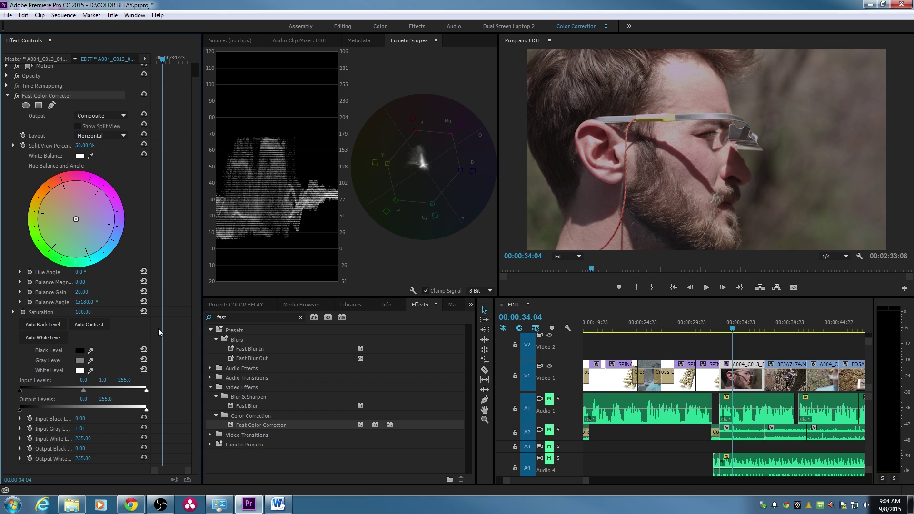
right_click(367, 190)
click(395, 206)
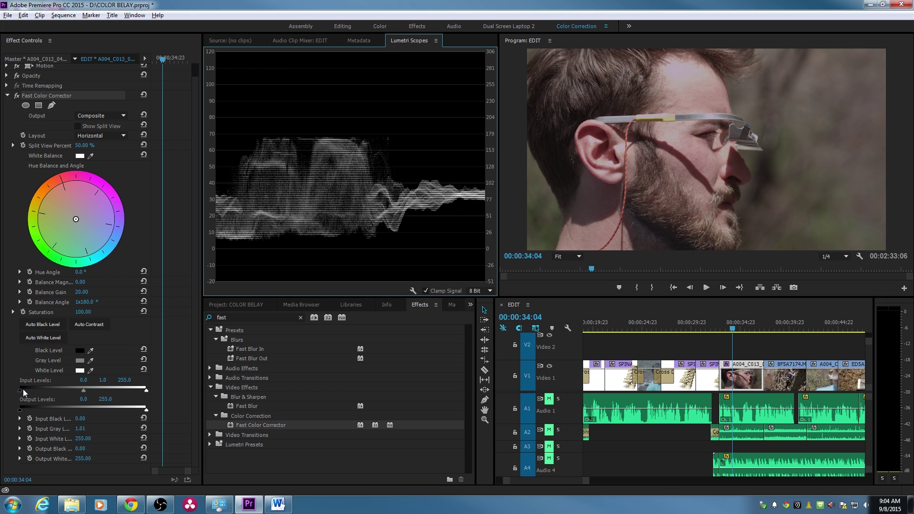
Step: Try input levels of 13.4 black and 223.4 white, then 40.3 and 178.3, and return them to 0.0 and 255.0
drag(23, 390, 27, 389)
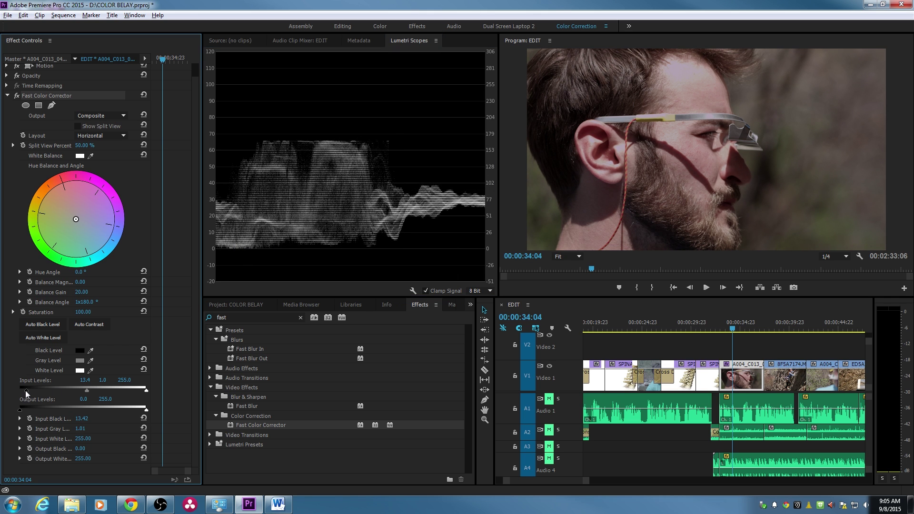
drag(145, 391, 130, 390)
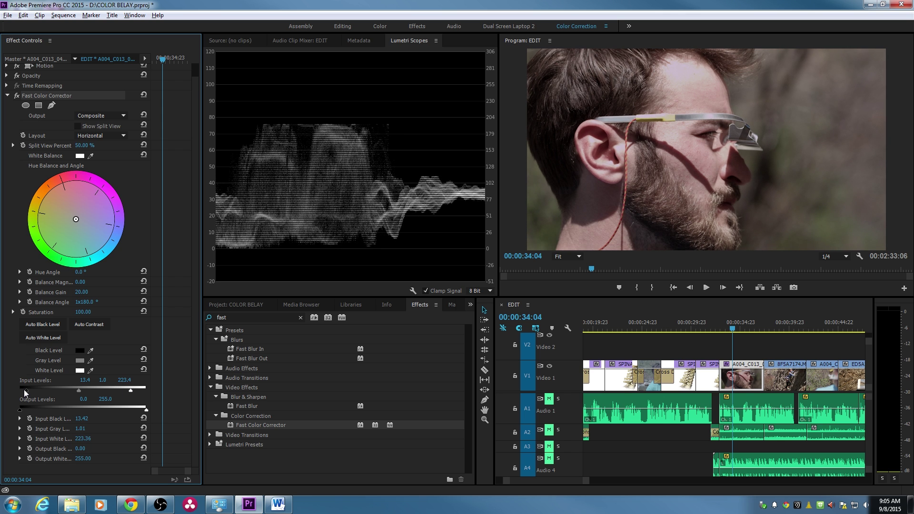
drag(26, 391, 39, 390)
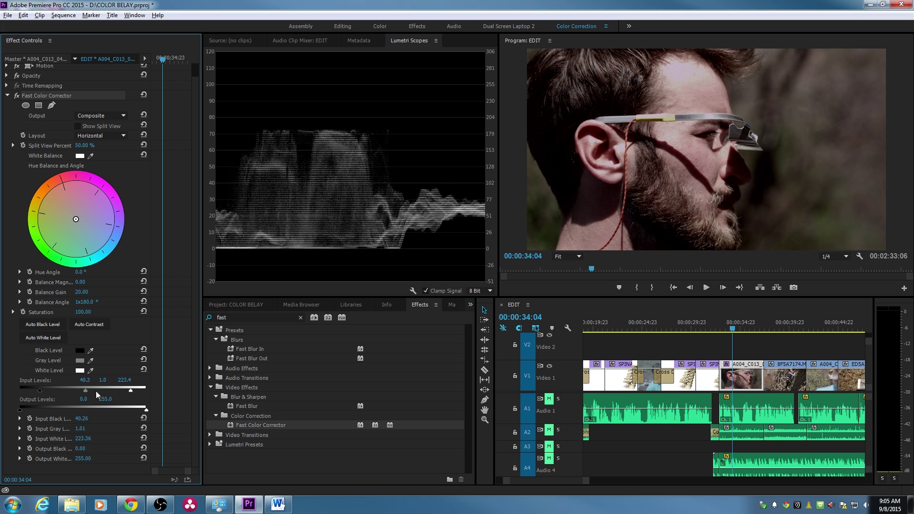
drag(130, 391, 108, 390)
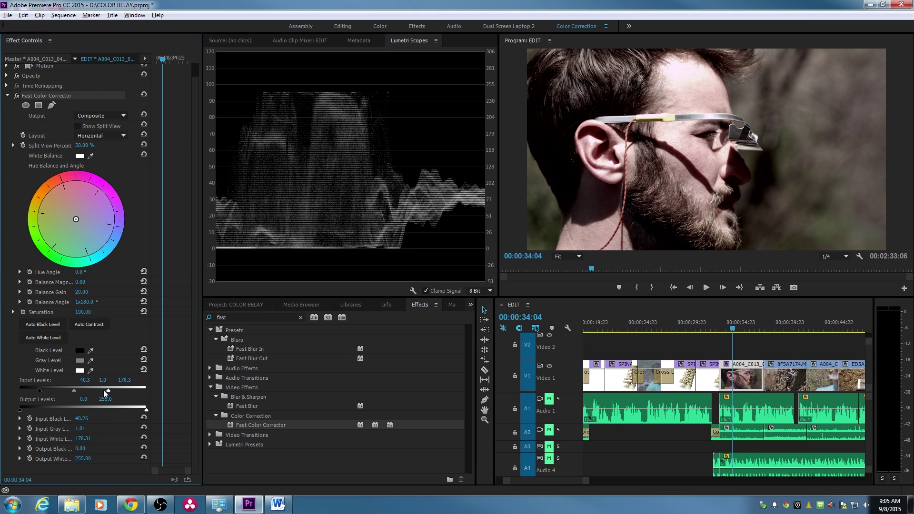
drag(105, 391, 146, 390)
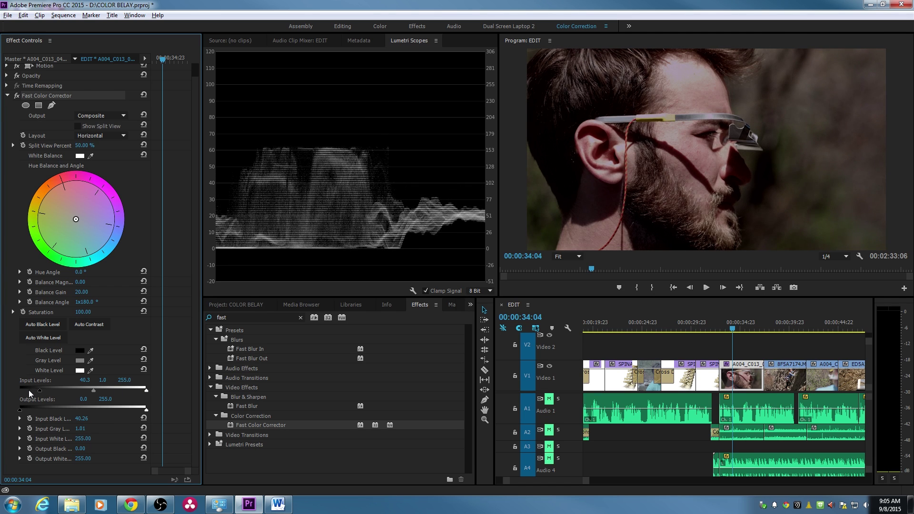
drag(36, 391, 7, 390)
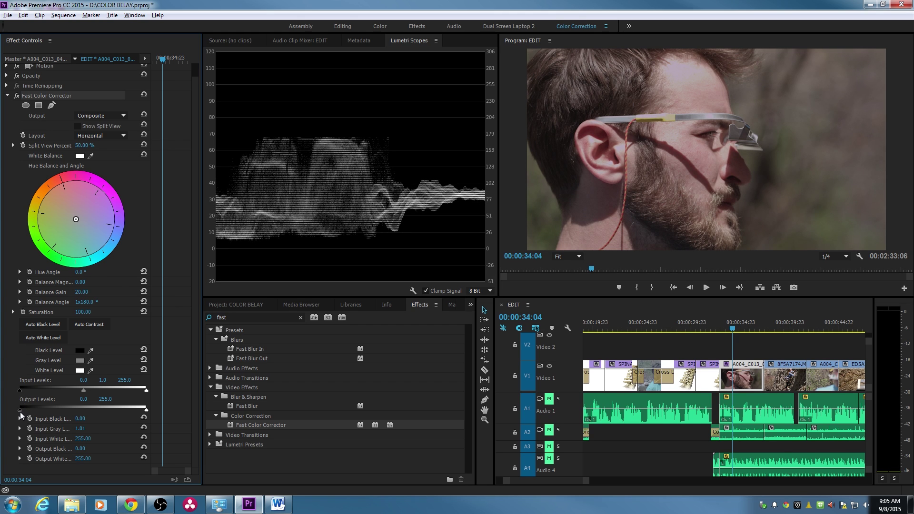
Step: Try output levels of 42.2 black and 206.1 white, then return them to 0.0 and 255.0
drag(19, 410, 41, 410)
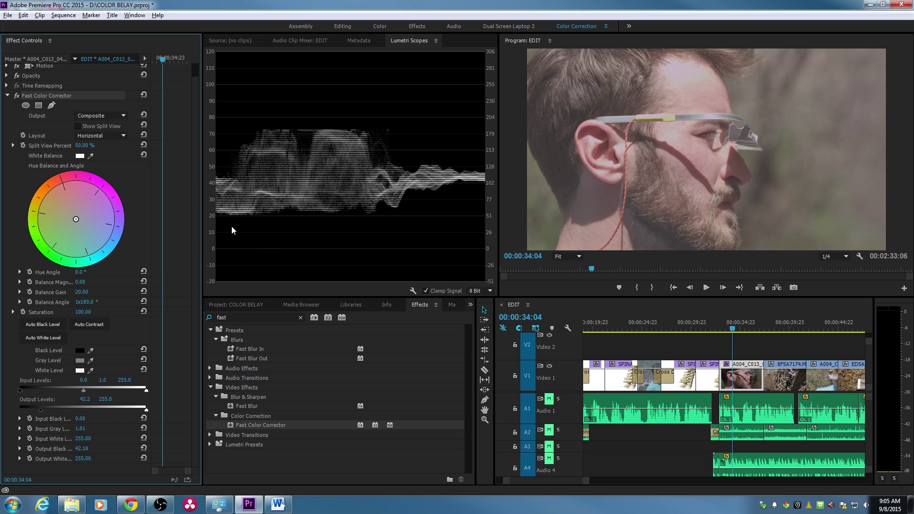
drag(146, 409, 122, 410)
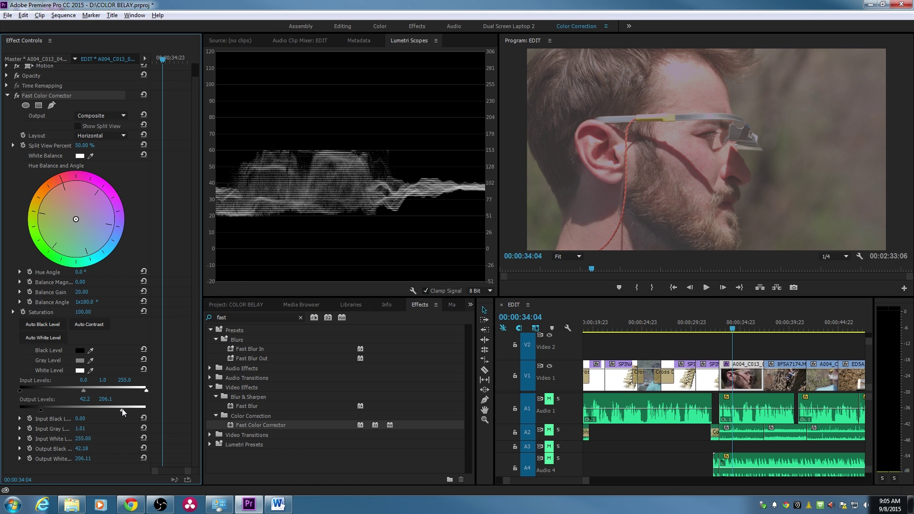
drag(120, 411, 162, 410)
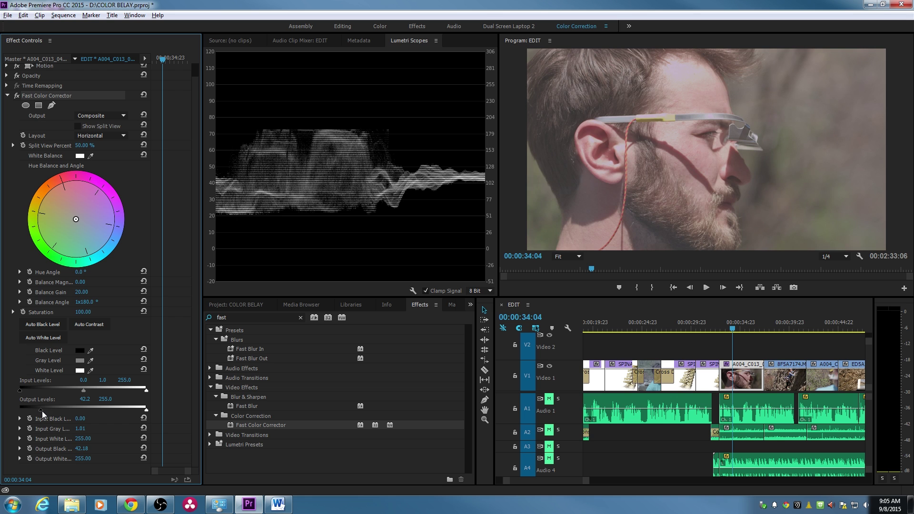
drag(42, 410, 11, 413)
mouse_move(146, 410)
mouse_down()
mouse_move(134, 410)
mouse_move(146, 410)
mouse_up()
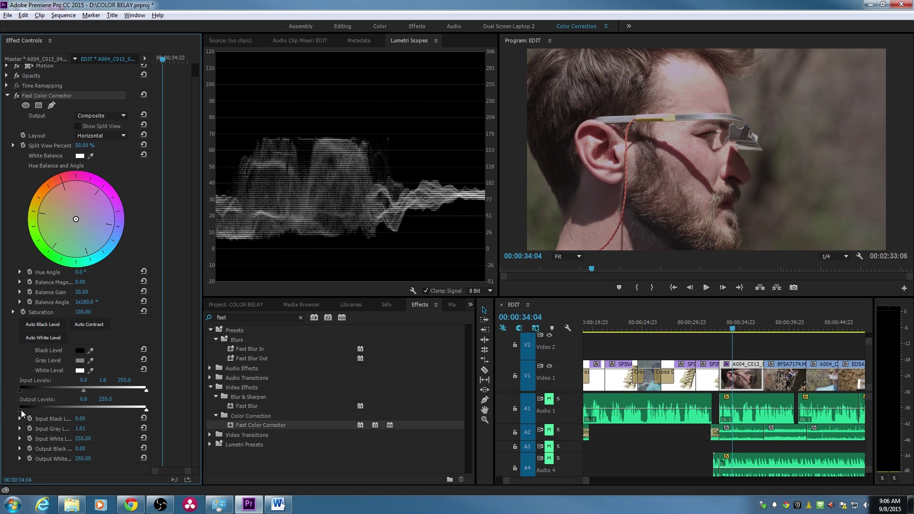
mouse_move(20, 410)
mouse_down()
mouse_move(33, 410)
mouse_move(18, 409)
mouse_up()
Step: Try a night look with balance magnitude 68.79, balance angle 47.4° and input gray level 0.49, then reset Fast Color Corrector
drag(84, 391, 90, 394)
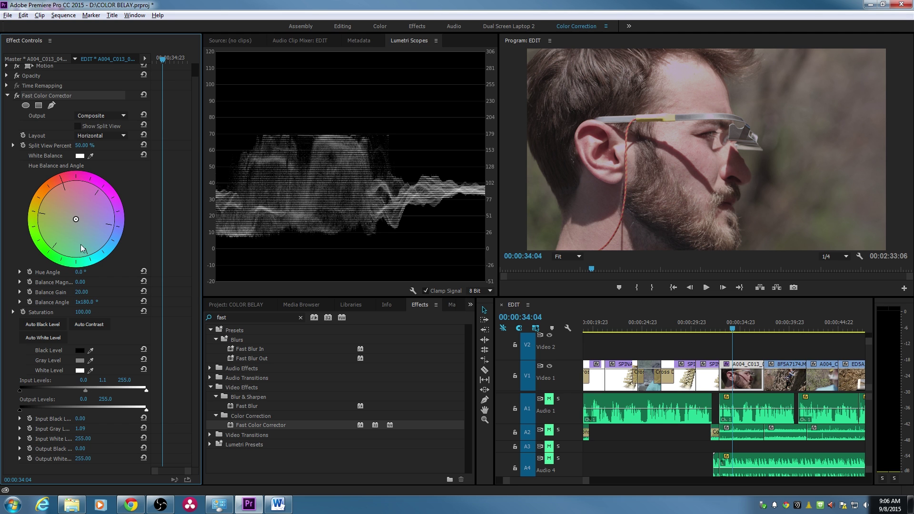
drag(79, 222, 95, 239)
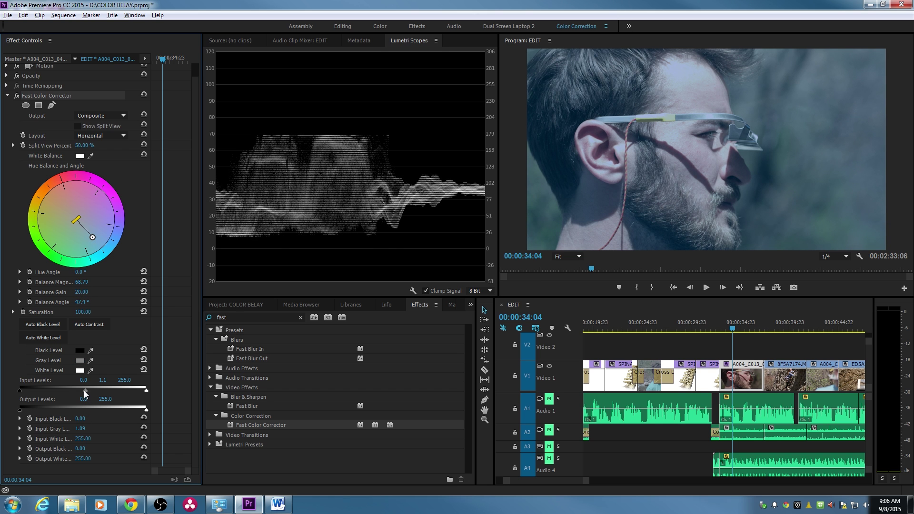
drag(86, 391, 70, 390)
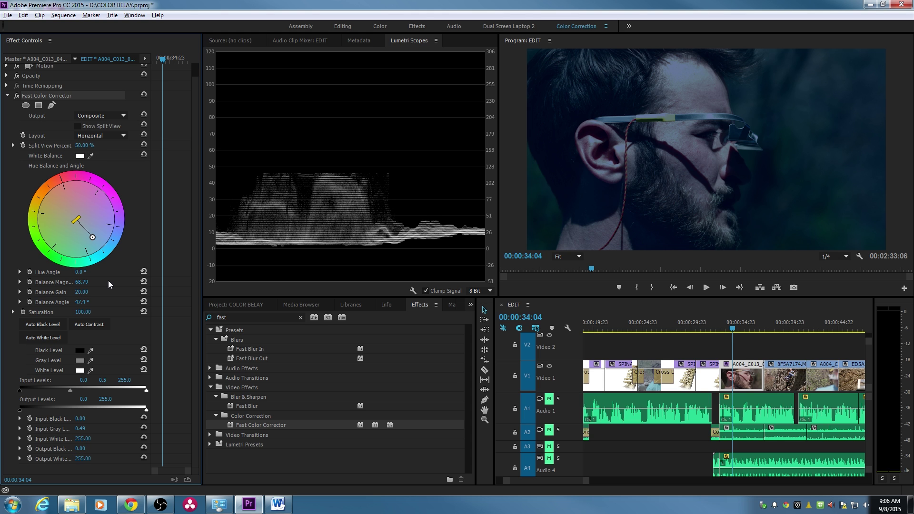
click(144, 94)
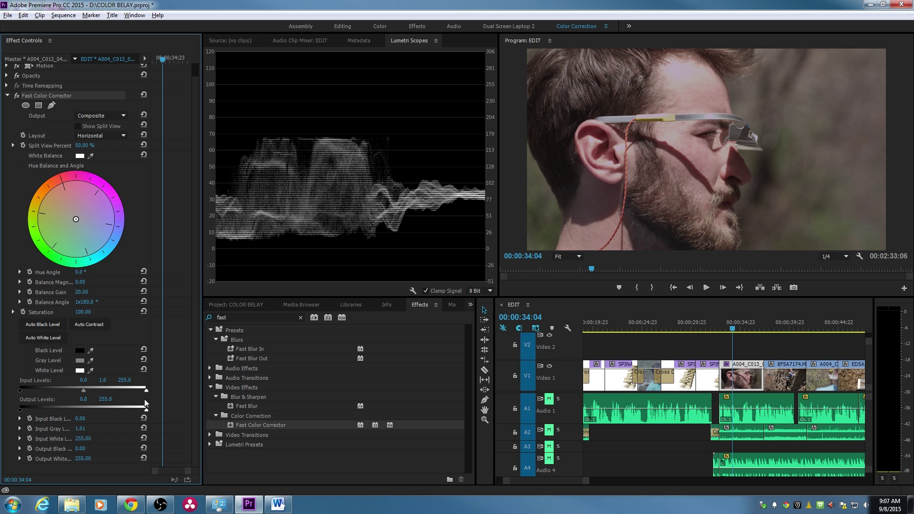
Step: With the playhead at 00:00:40:04, set the still-selected A004_C013 clip's input gray to 3.93, then return to 00:00:34:22 and reset the effect
click(740, 326)
key(minus)
drag(732, 328, 758, 329)
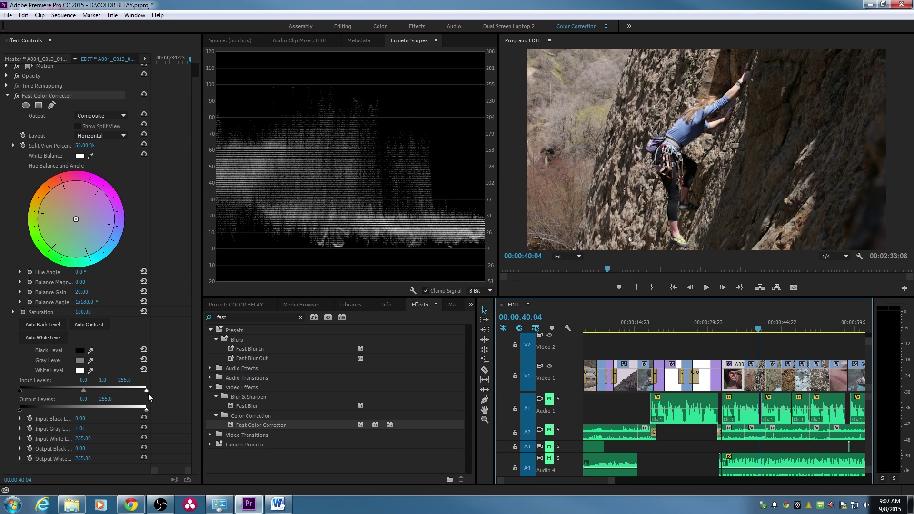
drag(146, 390, 135, 391)
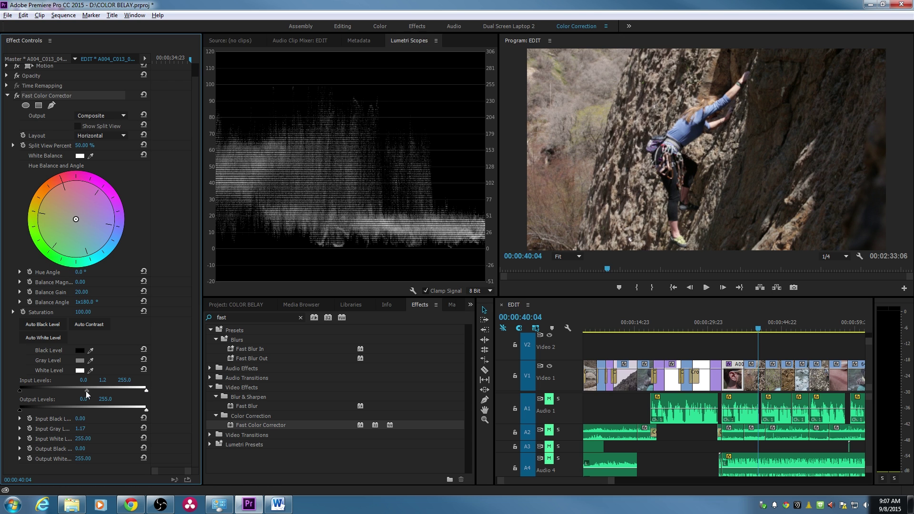
drag(84, 390, 116, 391)
click(733, 326)
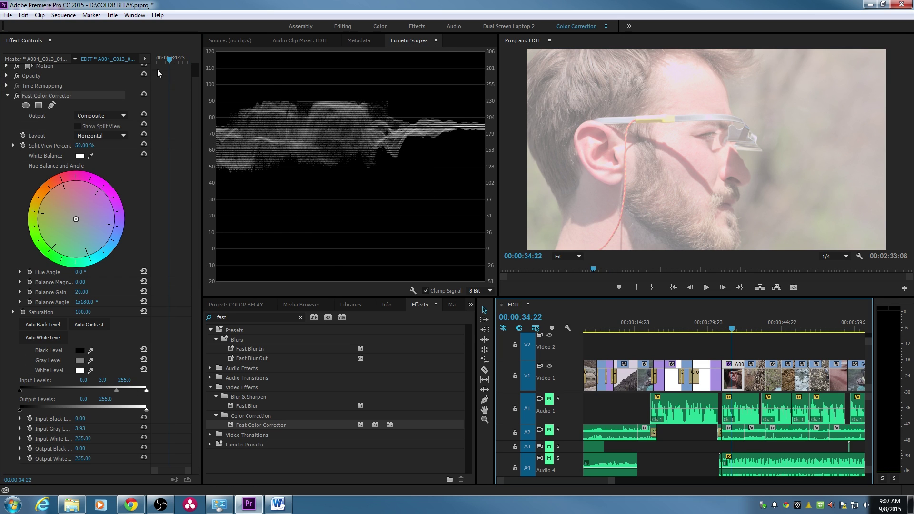
click(145, 93)
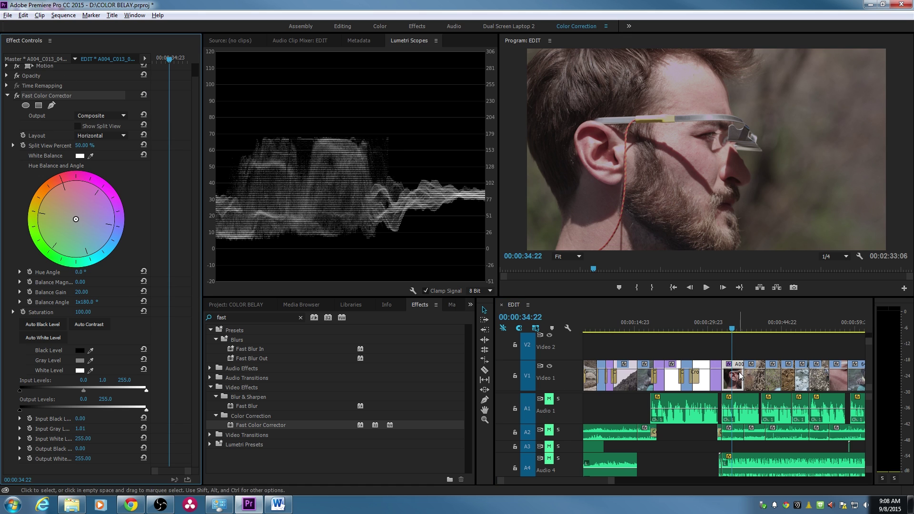
Step: Turn on Selection Follows Playhead for the sequence and move the playhead to 00:00:39:12, over the 8F5A7174.MOV clip
click(69, 18)
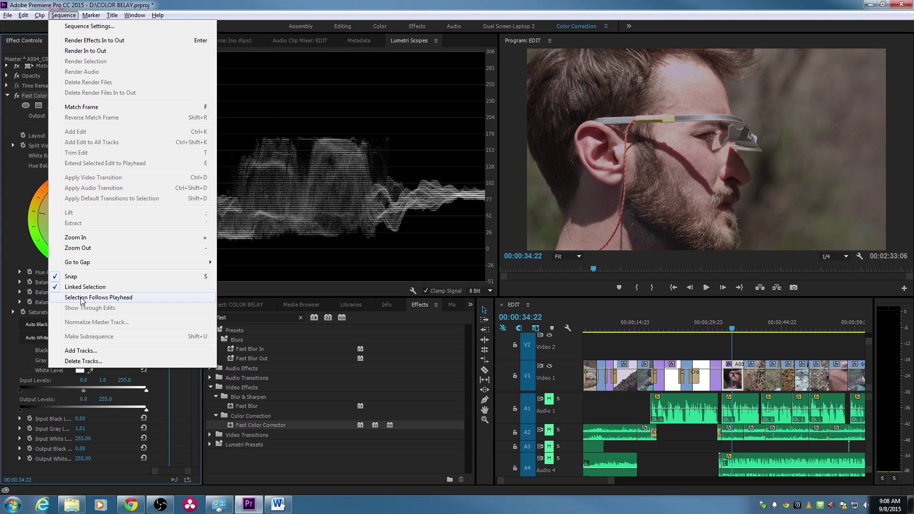
click(136, 297)
drag(732, 327, 755, 329)
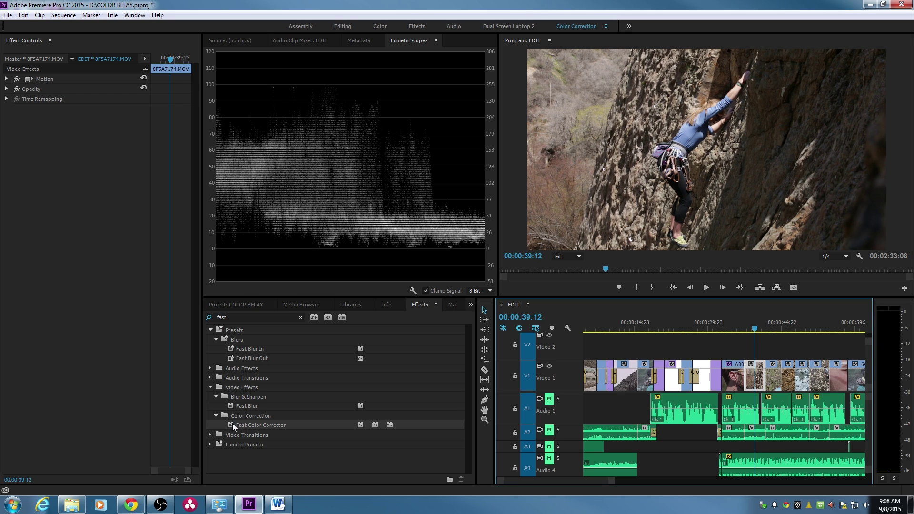
Step: Apply Fast Color Corrector to 8F5A7174.MOV and set output black to 6.71, output white to 237.74 and input gray to 1.02
drag(232, 424, 695, 377)
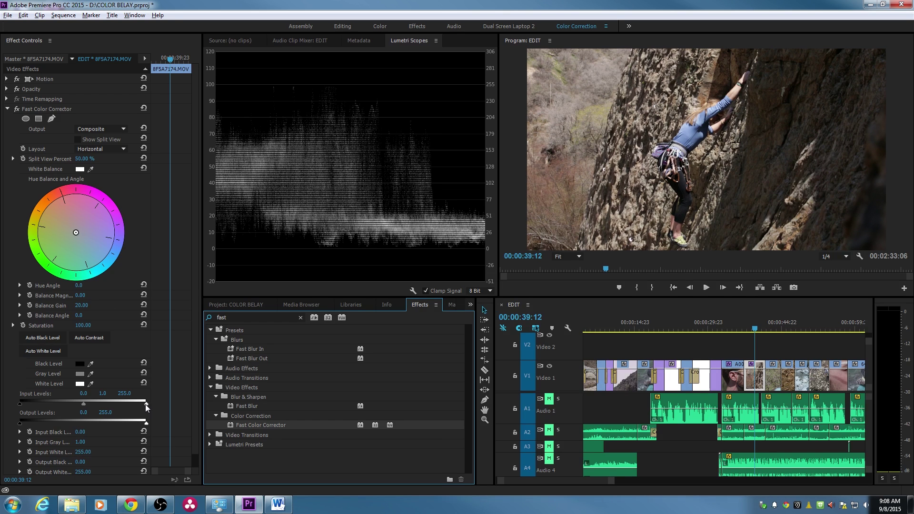
drag(146, 404, 139, 425)
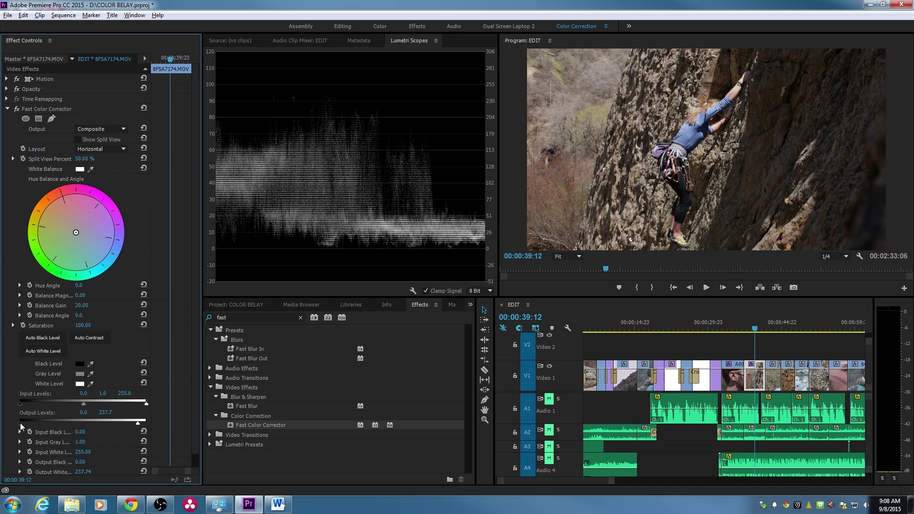
drag(19, 423, 22, 423)
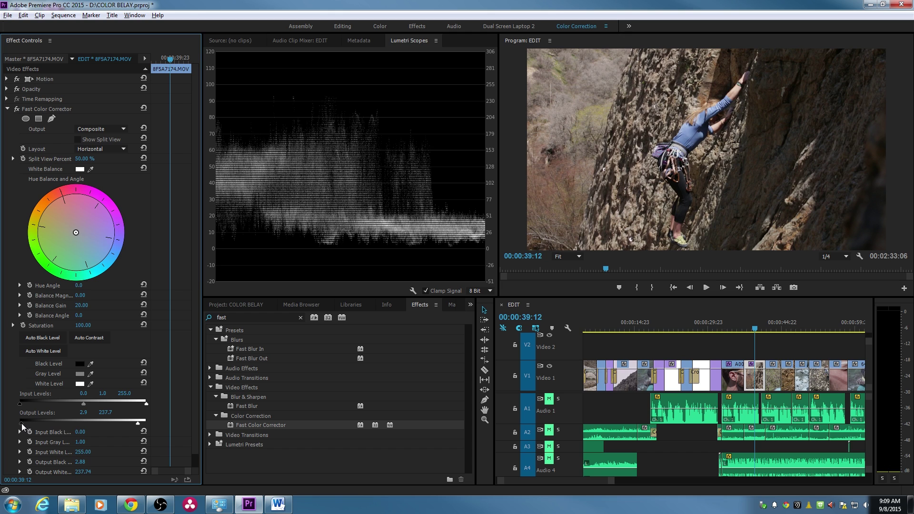
drag(21, 423, 23, 423)
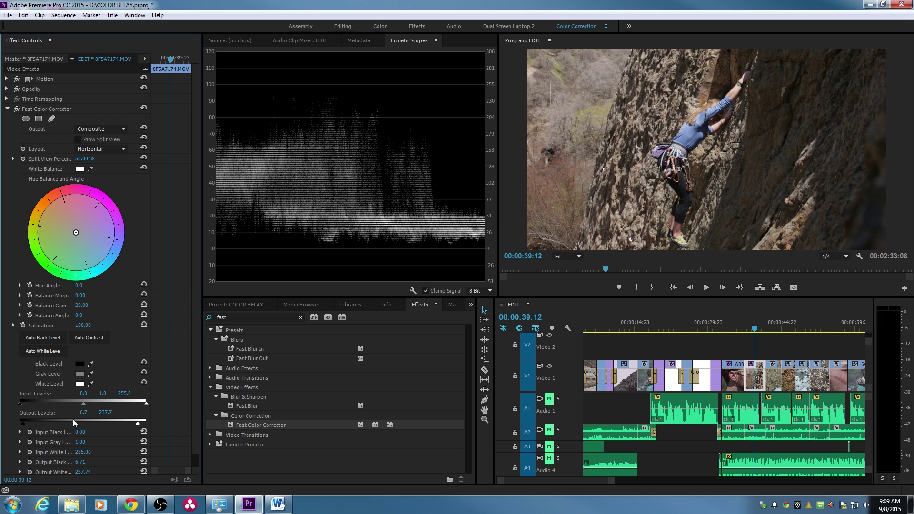
drag(83, 405, 84, 408)
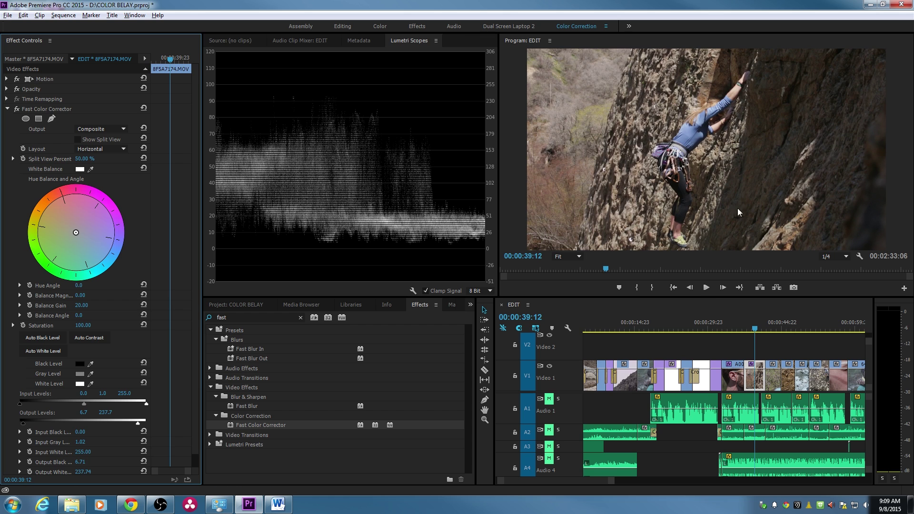
Step: Move the playhead to 00:00:36:09 and set the A004_C013 clip's input black level to 4.79 and input gray to 0.97
click(738, 331)
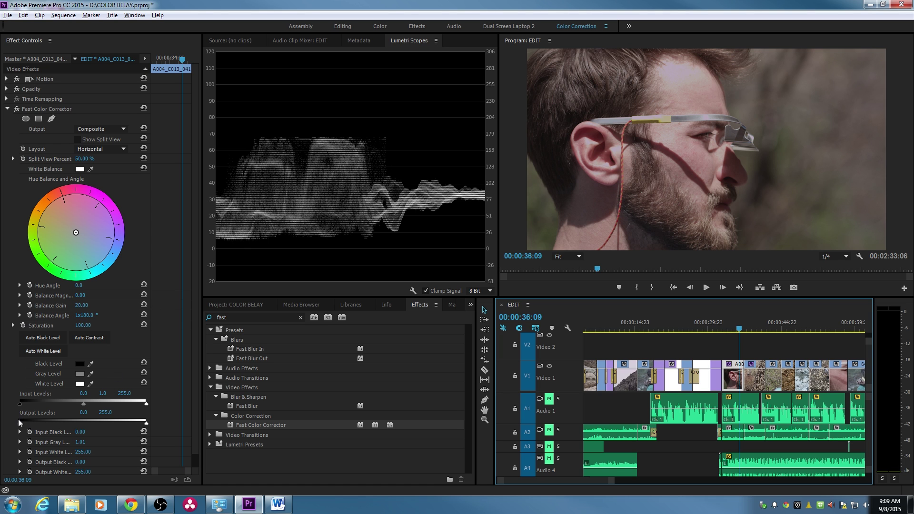
drag(19, 404, 21, 403)
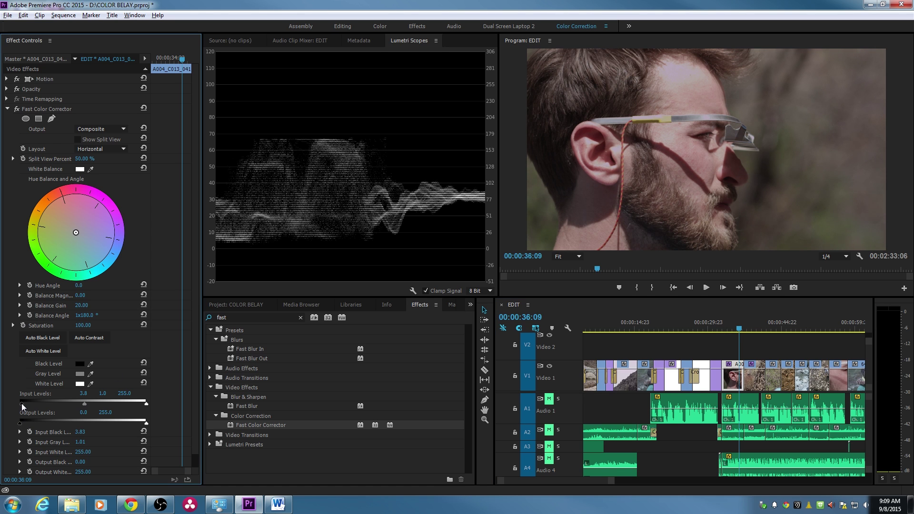
drag(21, 404, 21, 406)
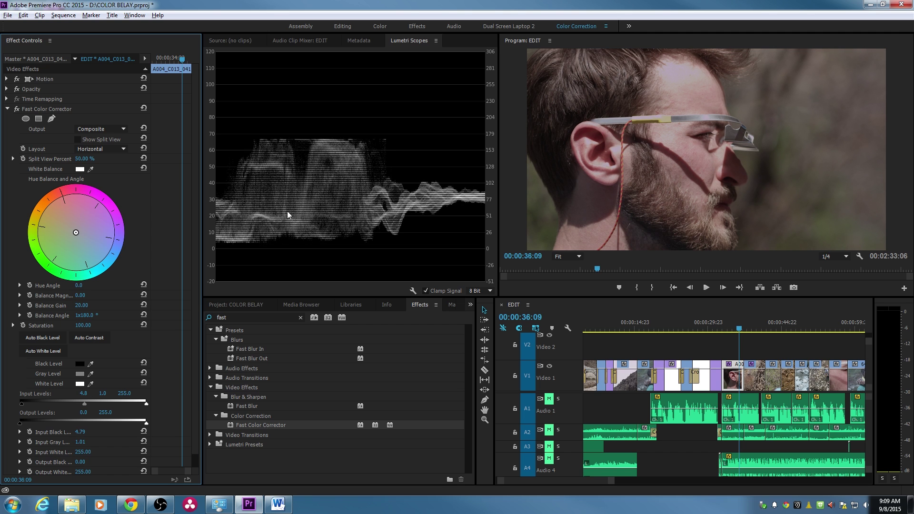
drag(84, 404, 84, 404)
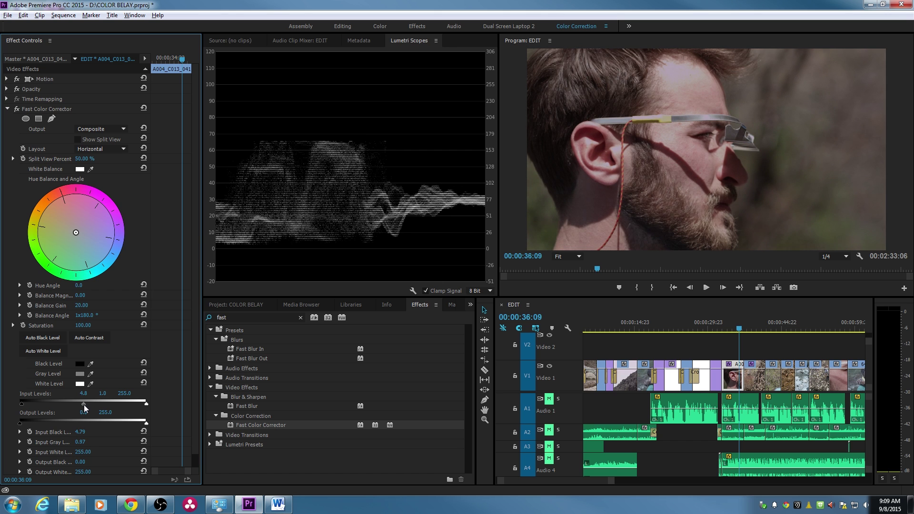
Step: With the playhead at 00:00:42:21, apply Fast Color Corrector to the A004_C018 clip and set its input gray to 0.76
click(771, 326)
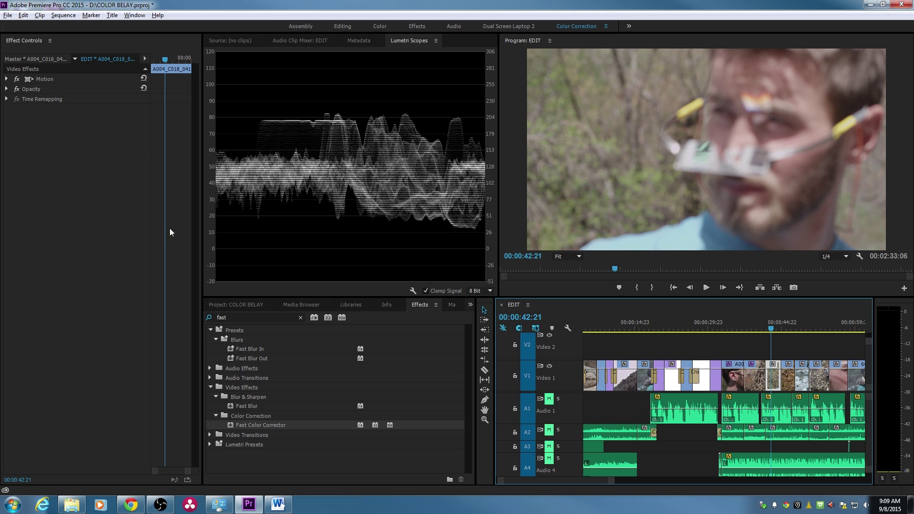
drag(264, 425, 757, 381)
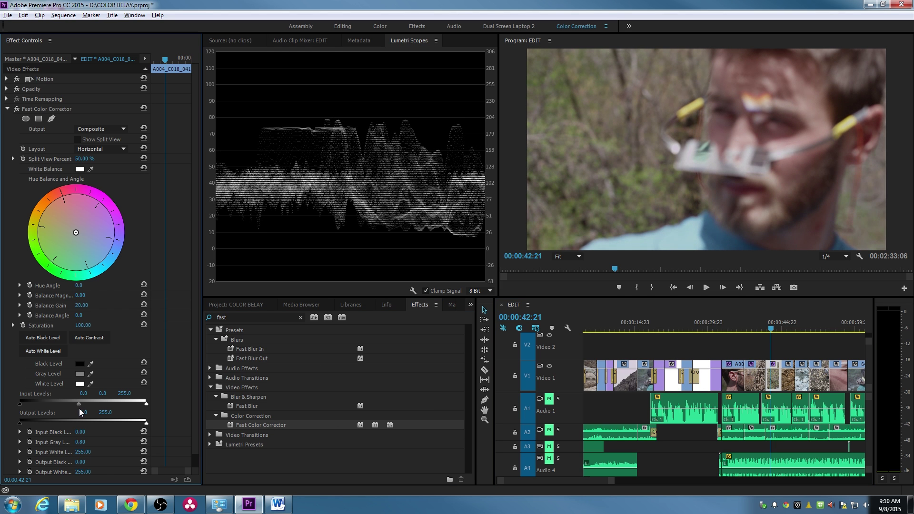
drag(79, 409, 78, 408)
Step: Move the playhead to 00:00:44:06 and set the A004_C018 clip's output white to 242.54 and input black level to 8.63
click(775, 328)
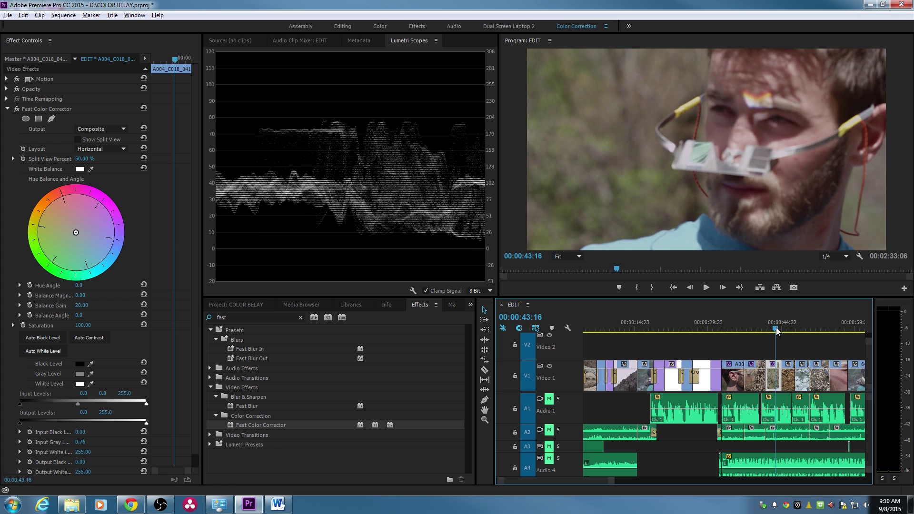
drag(776, 327, 778, 329)
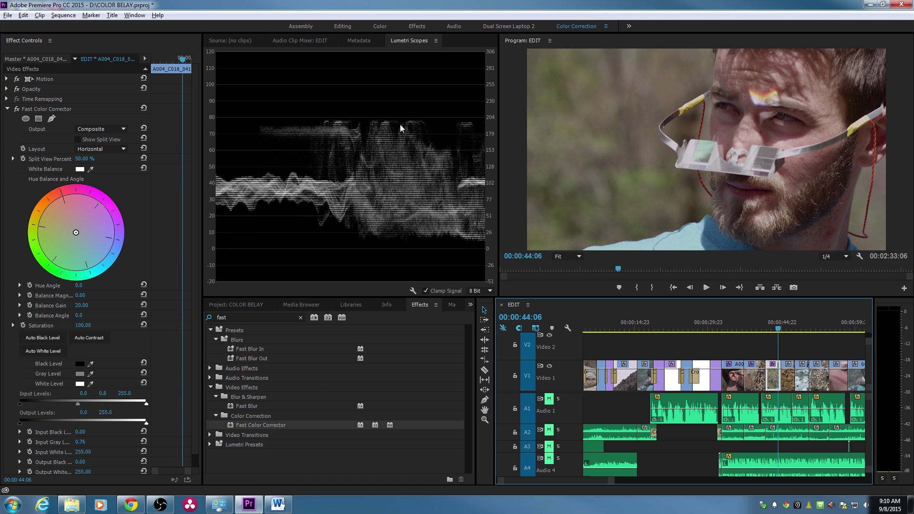
drag(146, 423, 140, 424)
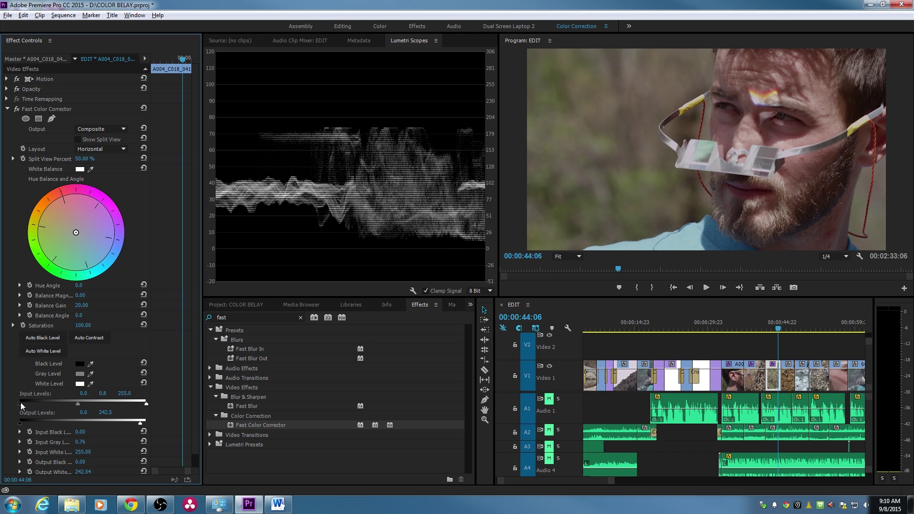
drag(21, 402, 23, 404)
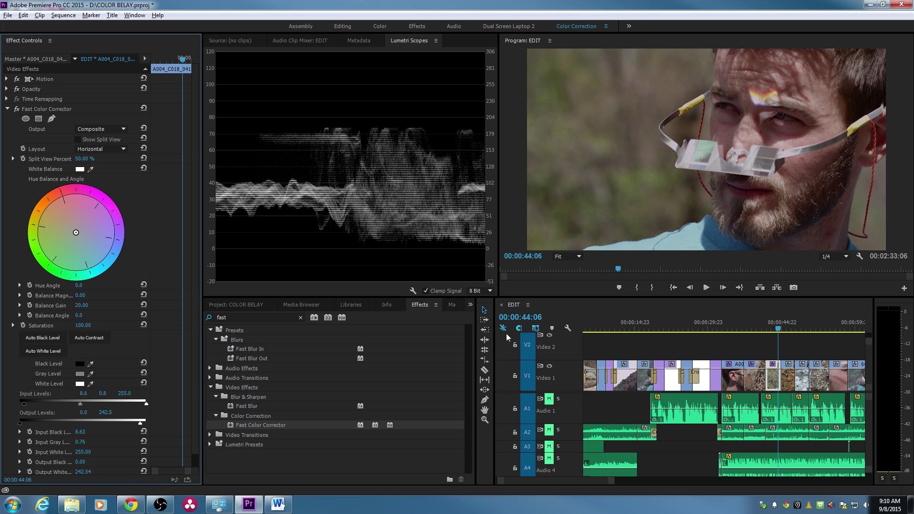
Step: Return the playhead to 00:00:35:17 over the A004_C013 clip and switch the scopes from Waveform (Luma) to Vectorscope YUV only
click(736, 329)
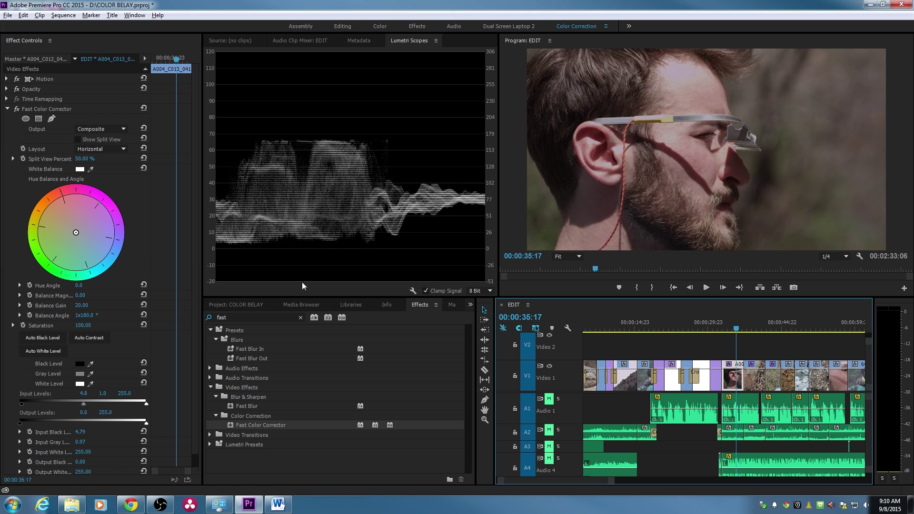
right_click(302, 111)
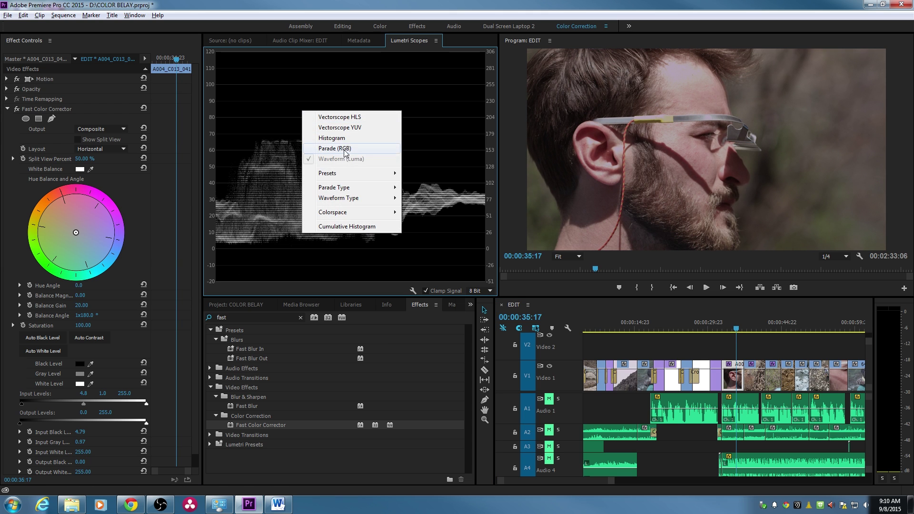
click(354, 129)
right_click(315, 158)
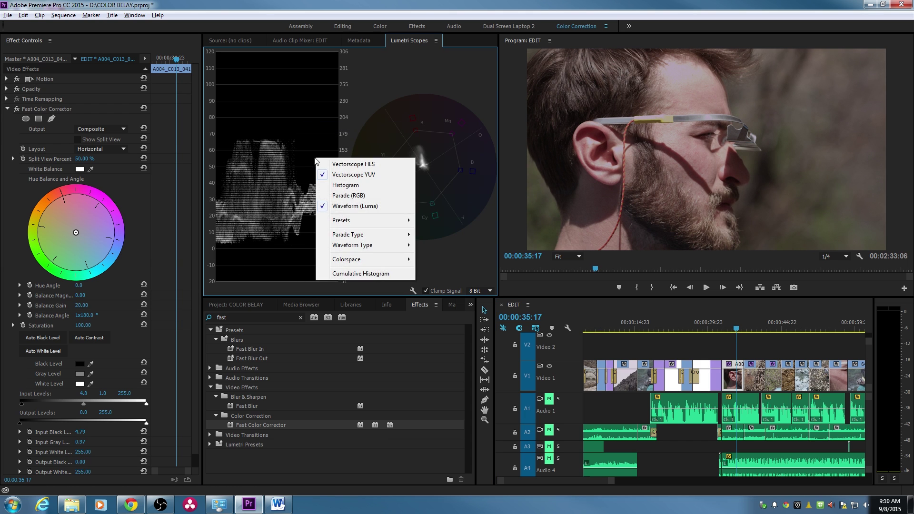
click(354, 207)
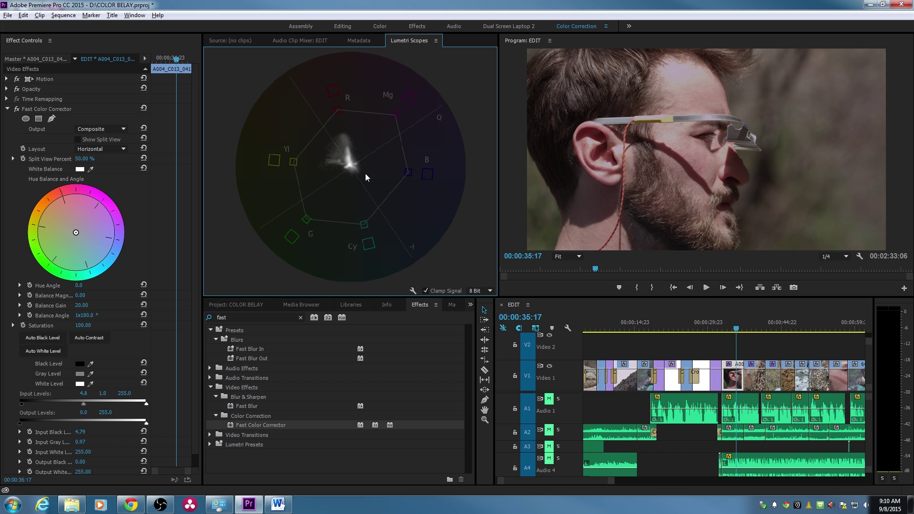
Step: With the playhead at 00:00:34:13, shift the A004_C013 clip's color balance to magnitude 15.58 at a 70.0° angle
click(730, 328)
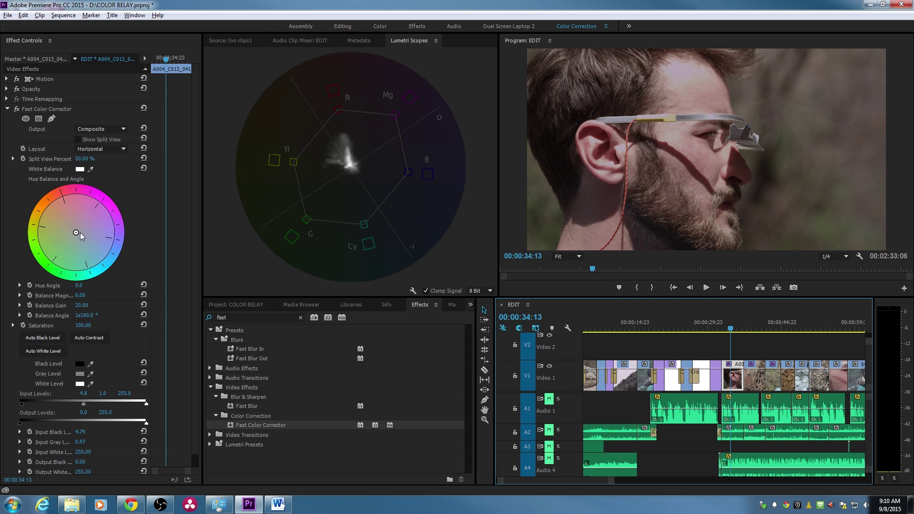
mouse_move(80, 234)
mouse_down()
mouse_move(71, 226)
mouse_move(79, 242)
mouse_up()
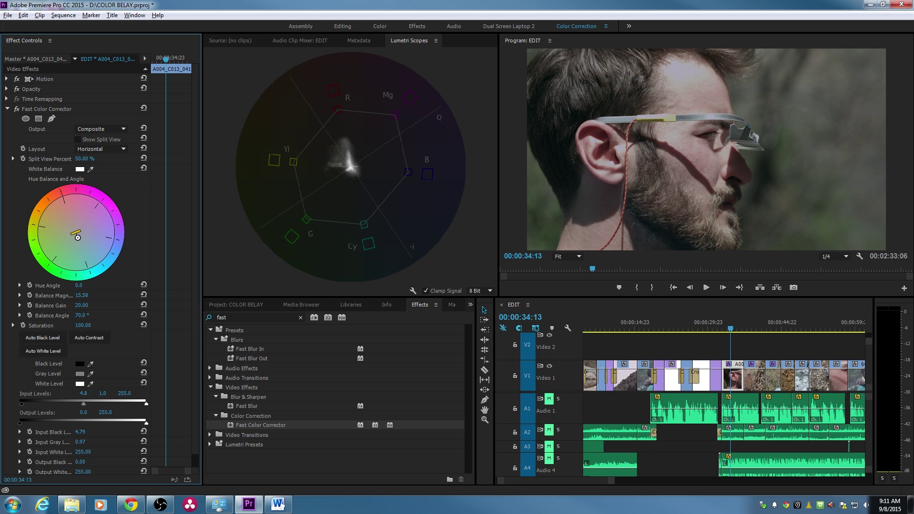
click(83, 326)
click(122, 325)
Step: Apply Fast Color Corrector to the rock-wall clip at 00:00:46:04 and set its color balance to magnitude 13.32 at 53.1°
drag(745, 321, 783, 329)
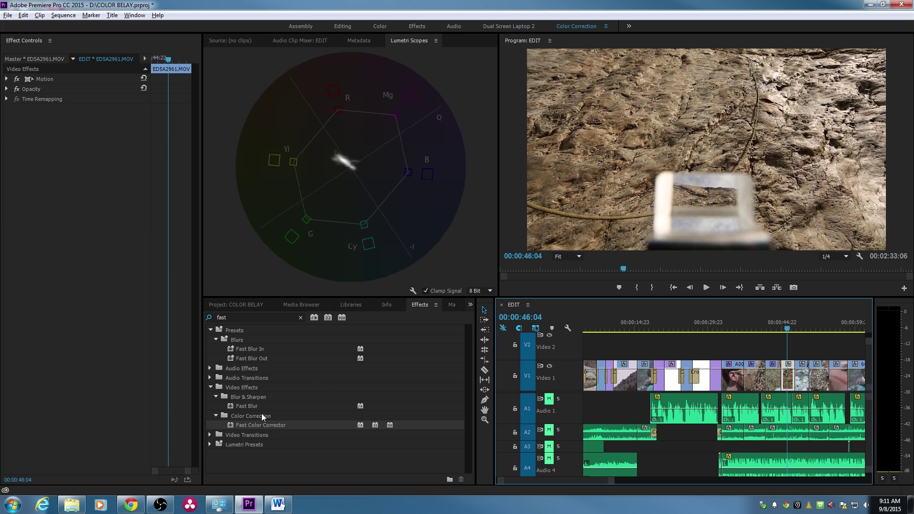
drag(253, 423, 790, 376)
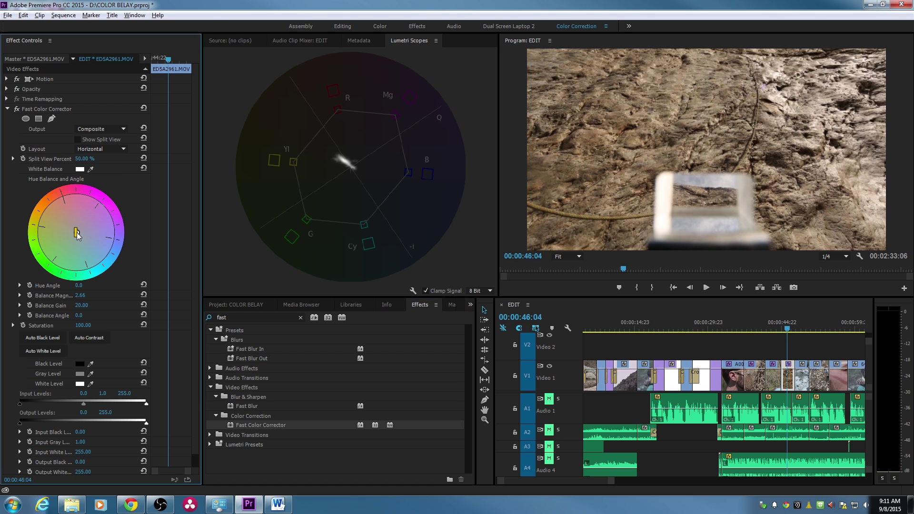
drag(76, 233, 78, 236)
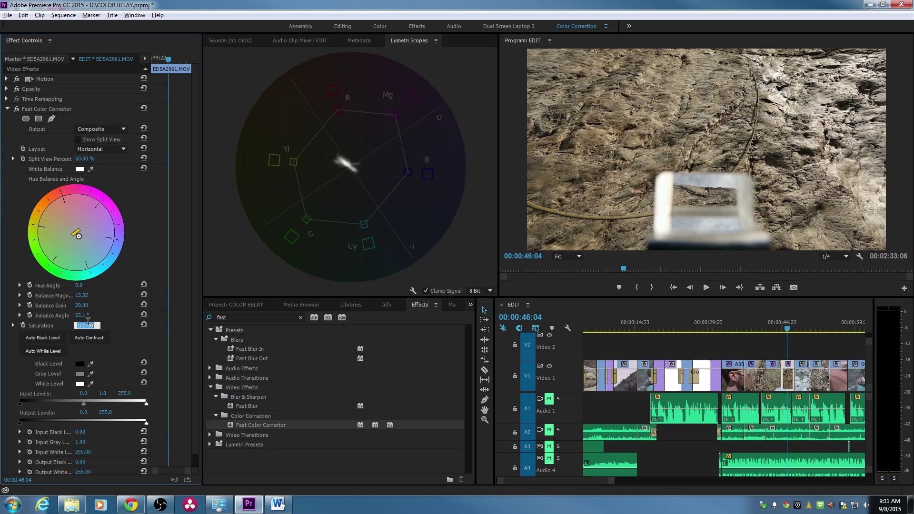
Step: Set the rock-wall clip's saturation to 79 and compare the picture with Fast Color Corrector disabled and enabled
drag(82, 326, 72, 325)
click(143, 325)
key(ctrl+z)
click(16, 109)
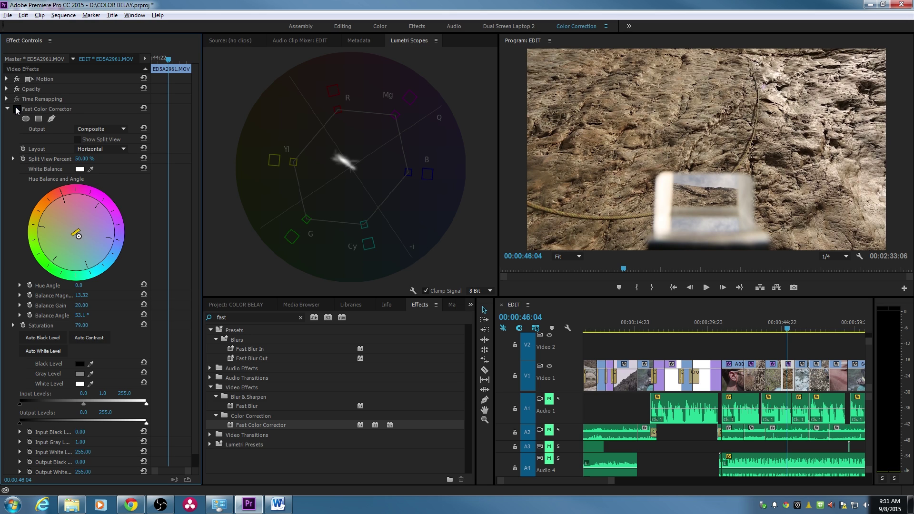
click(17, 110)
click(16, 109)
click(17, 109)
Step: Add Waveform (Luma) to the scopes and hide Vectorscope YUV
right_click(358, 240)
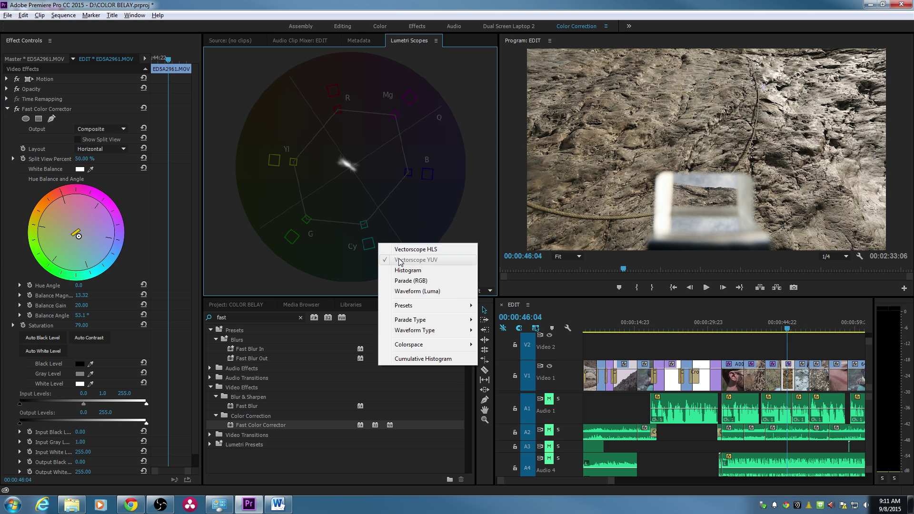
click(400, 288)
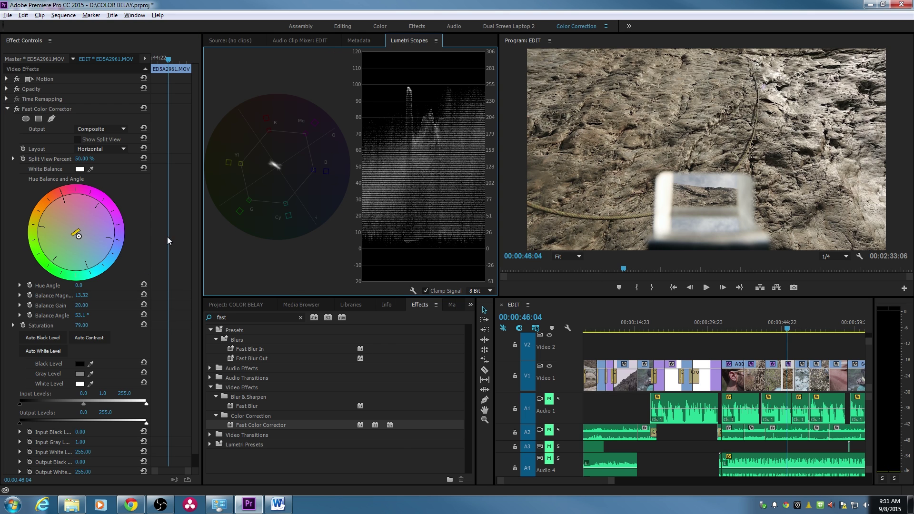
right_click(312, 234)
click(336, 244)
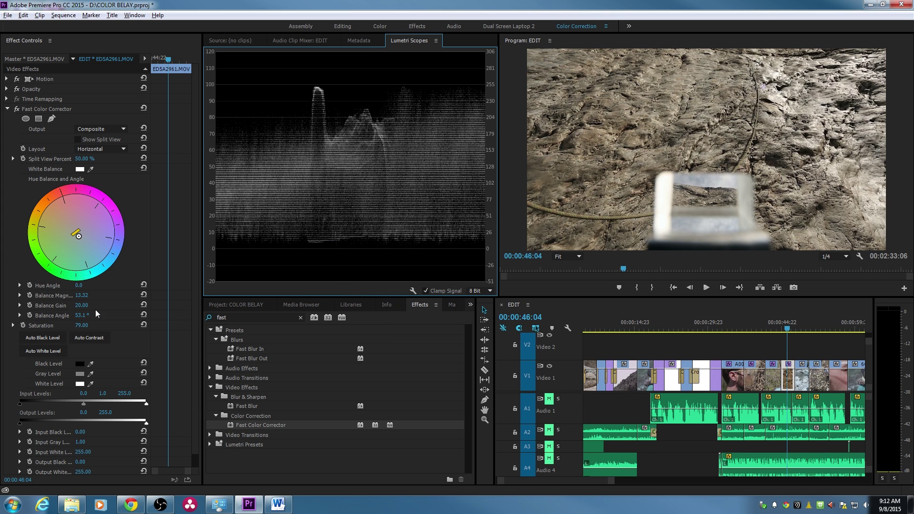
Step: Set the rock-wall clip's output white to 233.91 and input gray to 1.09, then play on to 00:00:48:12
drag(147, 422, 136, 424)
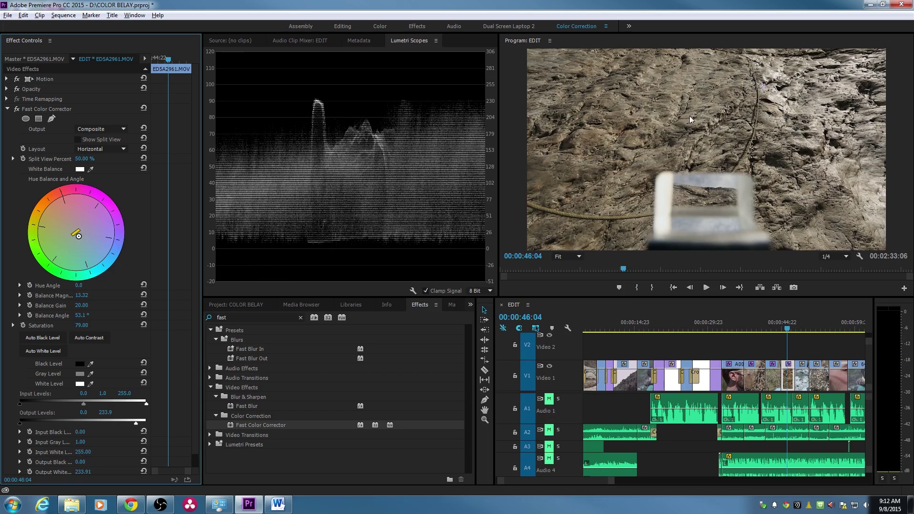
drag(83, 403, 85, 403)
key(space)
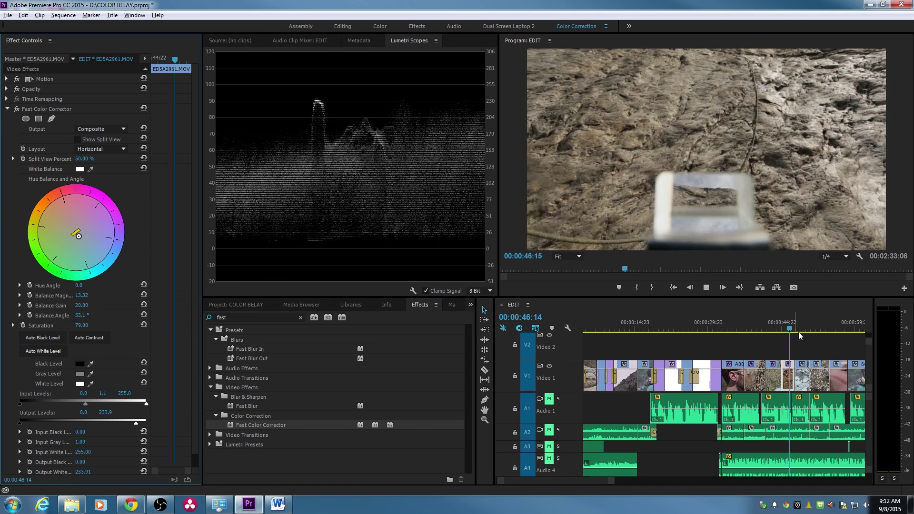
key(space)
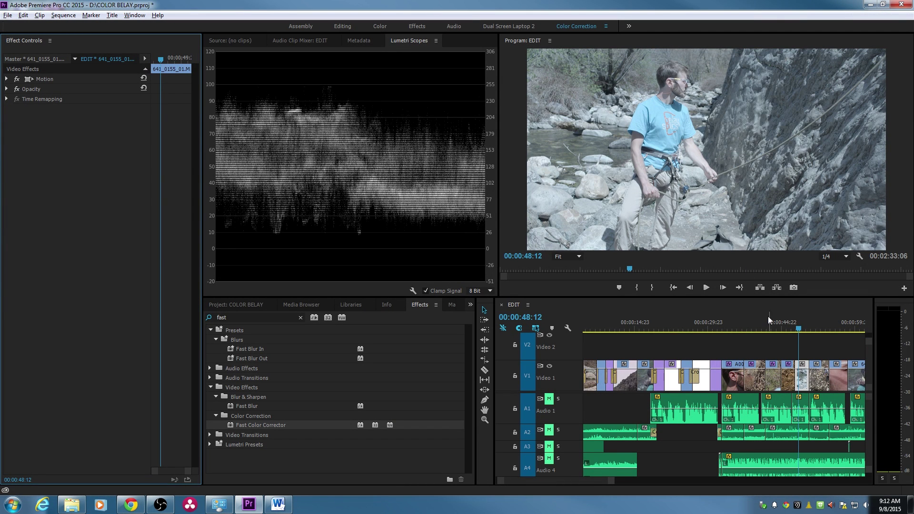
Step: Compare the A004_C013 shot with the river clip, returning to 00:00:48:14, and switch the scopes to Parade (RGB) only
click(734, 323)
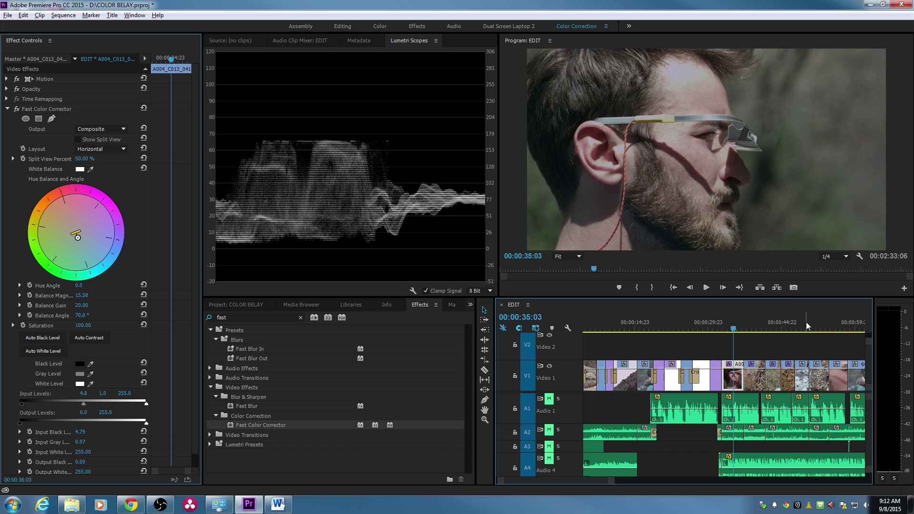
click(799, 324)
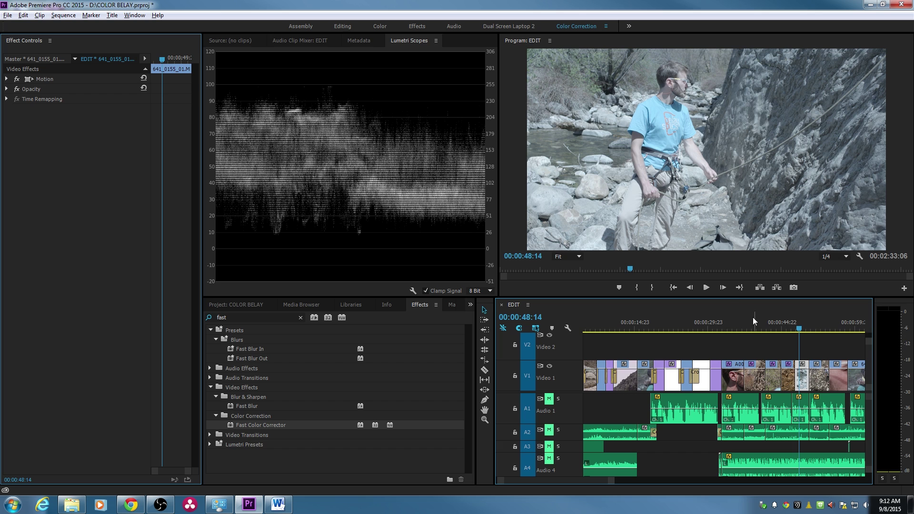
right_click(407, 207)
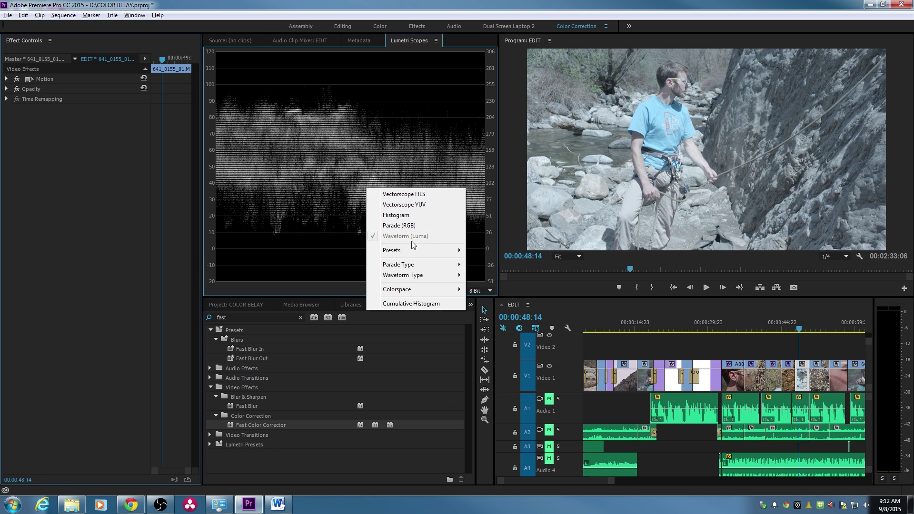
click(403, 226)
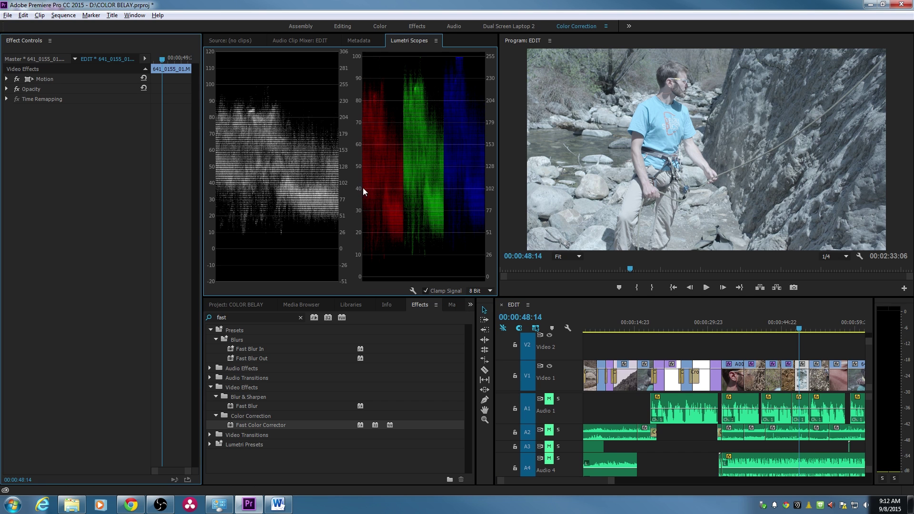
double_click(435, 186)
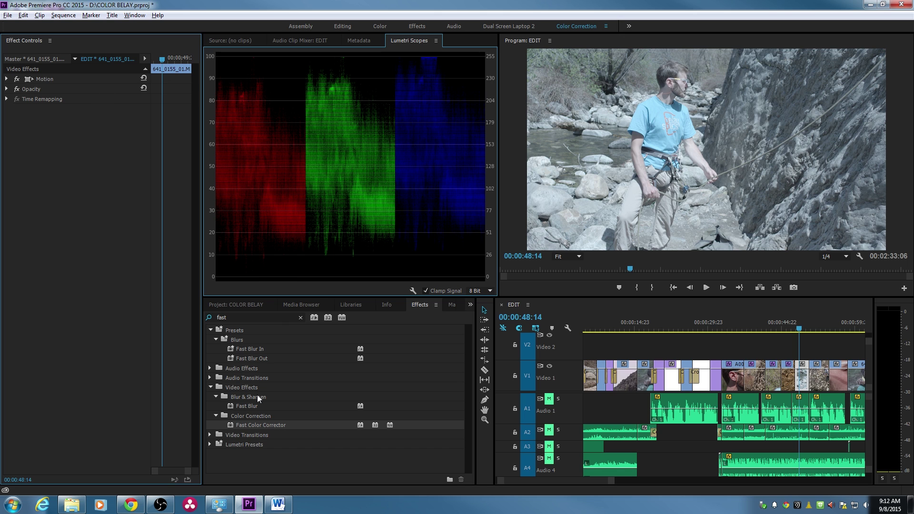
Step: Apply Fast Color Corrector to the 641_0155_01 clip, set balance magnitude 36.73 at -133.5°, and compare with the effect off and on
drag(250, 424, 796, 377)
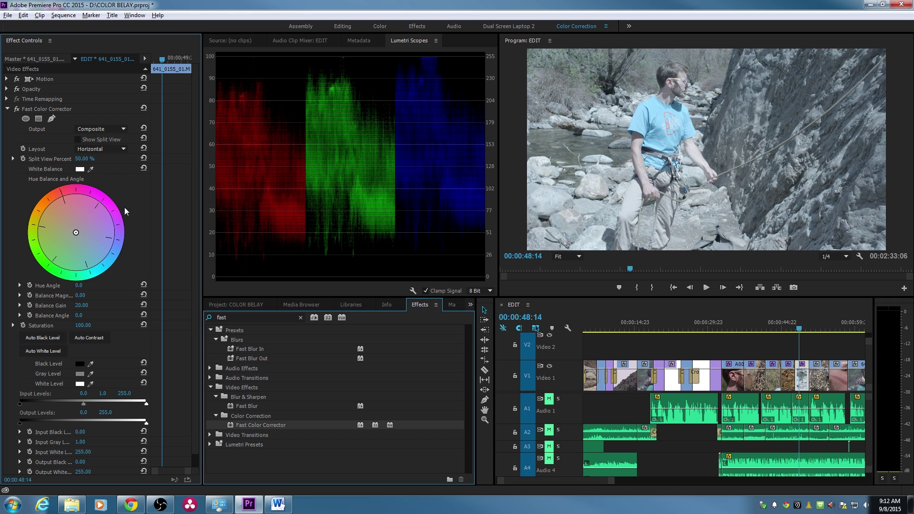
mouse_move(76, 233)
mouse_down()
mouse_move(83, 233)
mouse_move(58, 222)
mouse_move(68, 225)
mouse_up()
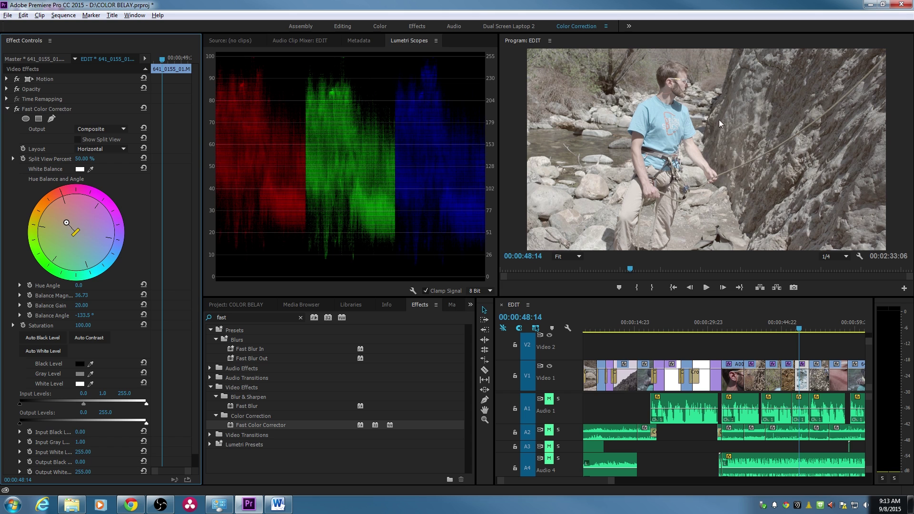
click(17, 109)
click(18, 109)
Step: With the playhead at 00:00:48:03, switch the scopes to Waveform (Luma) only and set the 641_0155_01 clip's input gray to 0.76
click(739, 325)
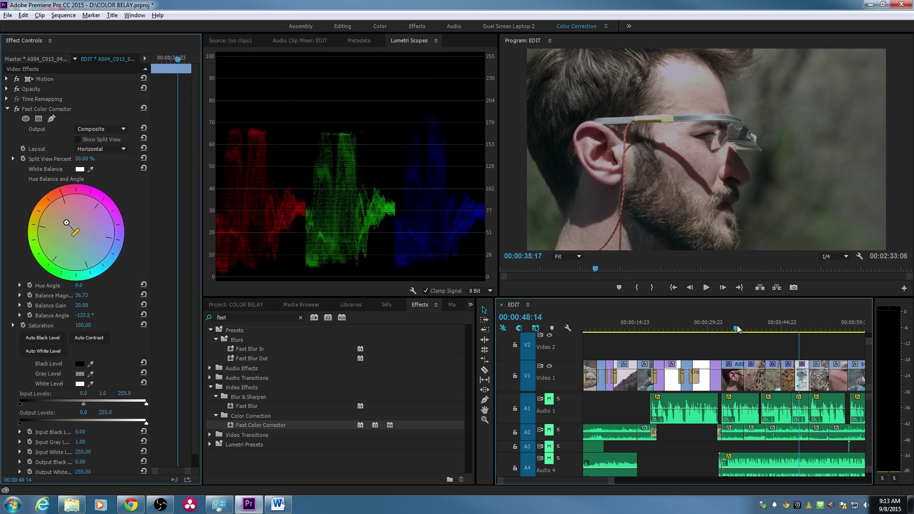
click(797, 324)
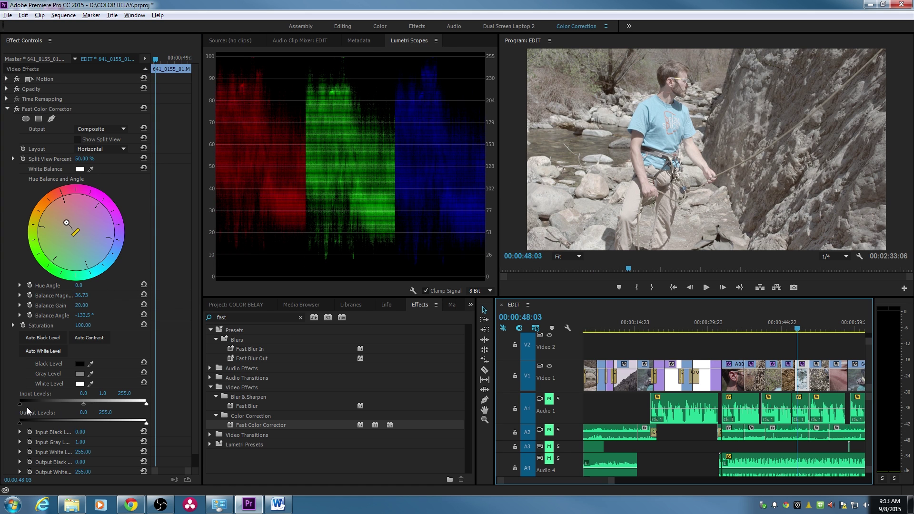
right_click(349, 196)
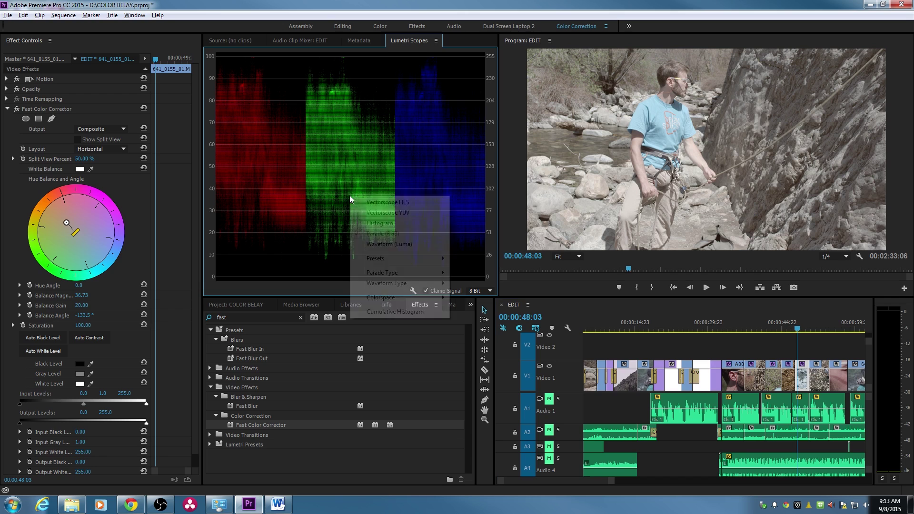
click(281, 157)
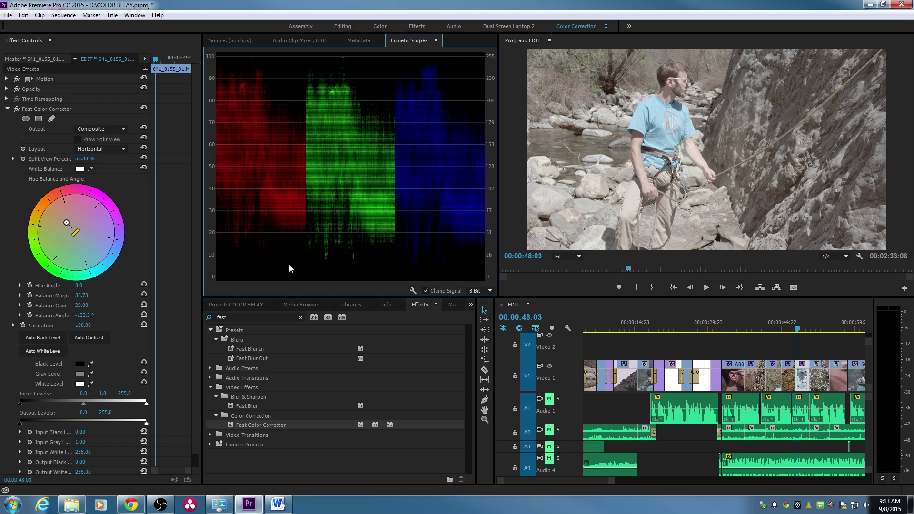
right_click(292, 122)
click(329, 171)
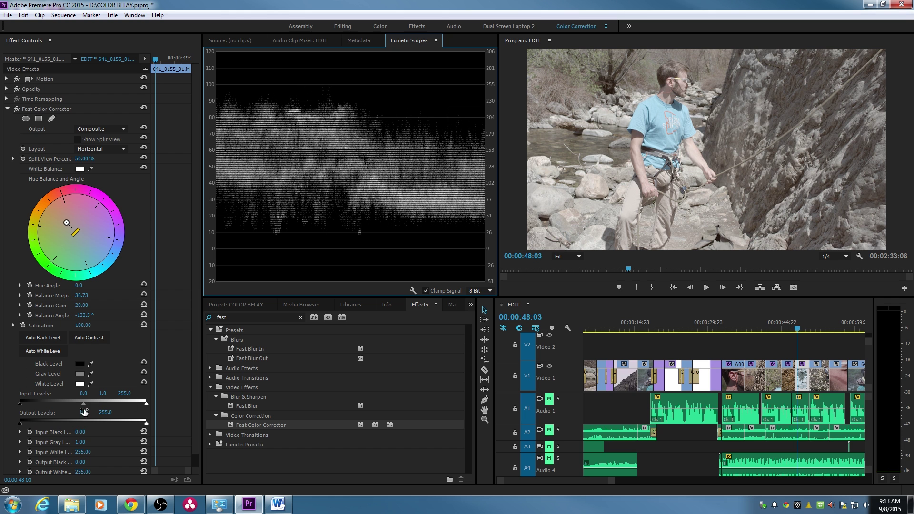
drag(82, 404, 78, 405)
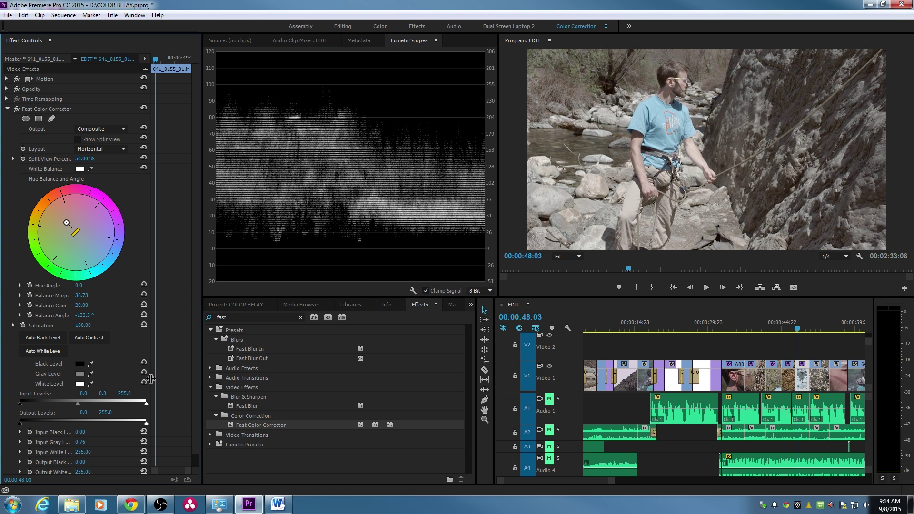
Step: Set the 641_0155_01 clip's input black to 8.63 and output white to 239.66, and compare it with the A004_C013 shot
drag(145, 421, 139, 425)
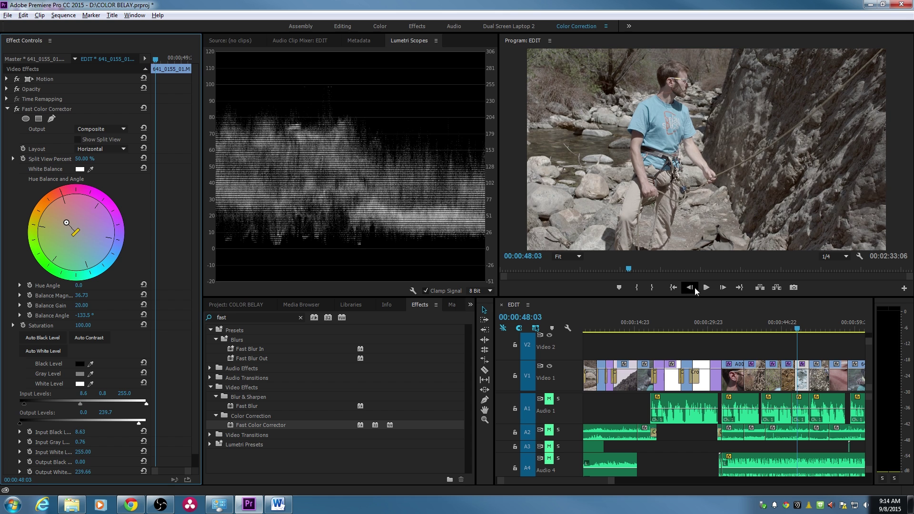
click(727, 328)
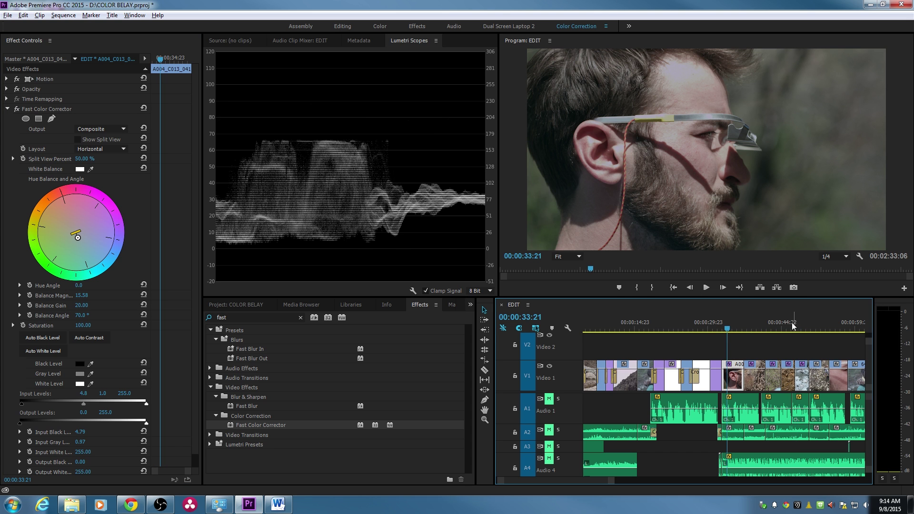
click(798, 325)
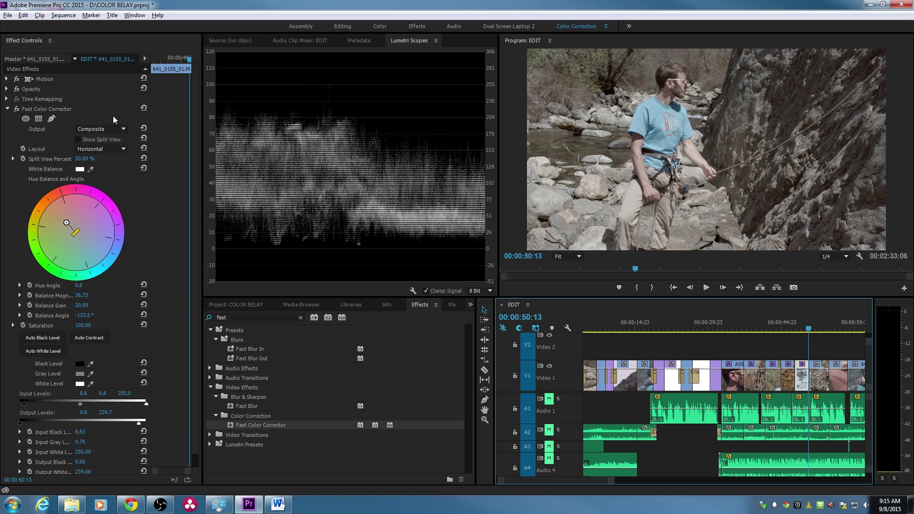
Step: Search the effects for "curve", apply Luma Curve to the 641_0155_01 clip, and enlarge its curve graph
click(7, 109)
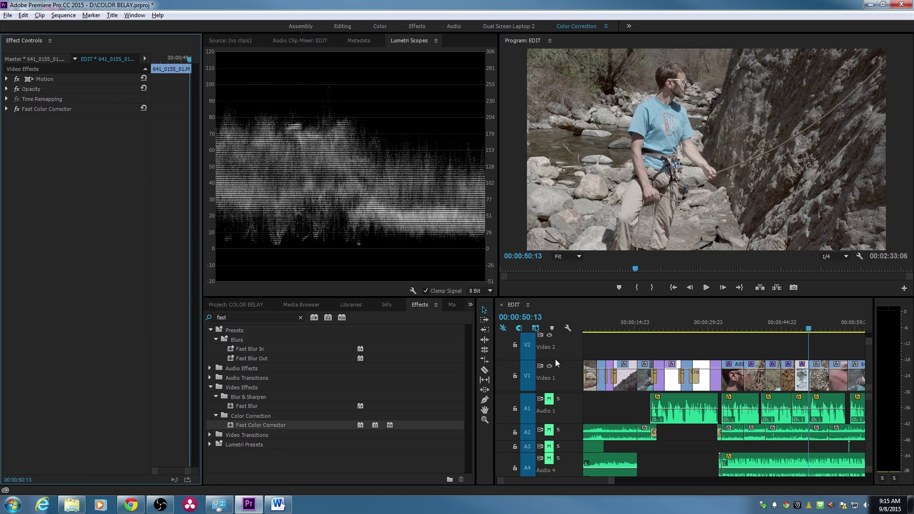
click(233, 316)
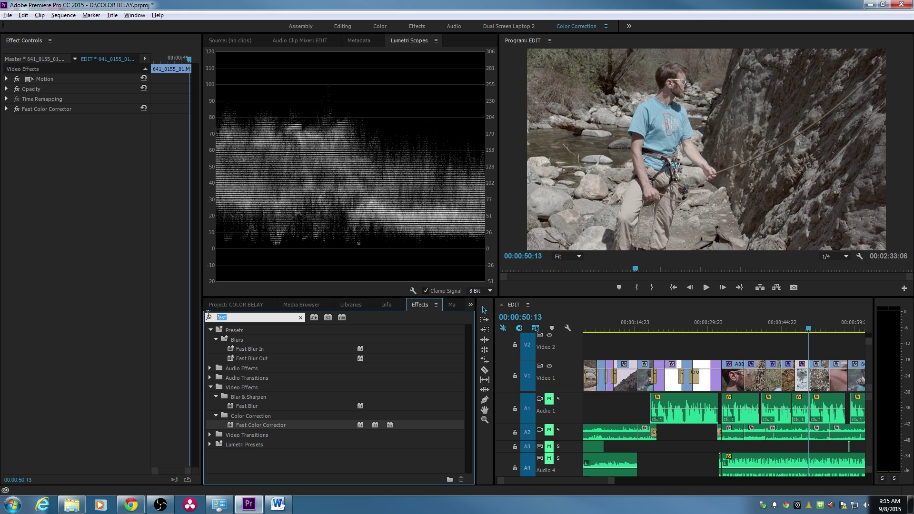
text(curve)
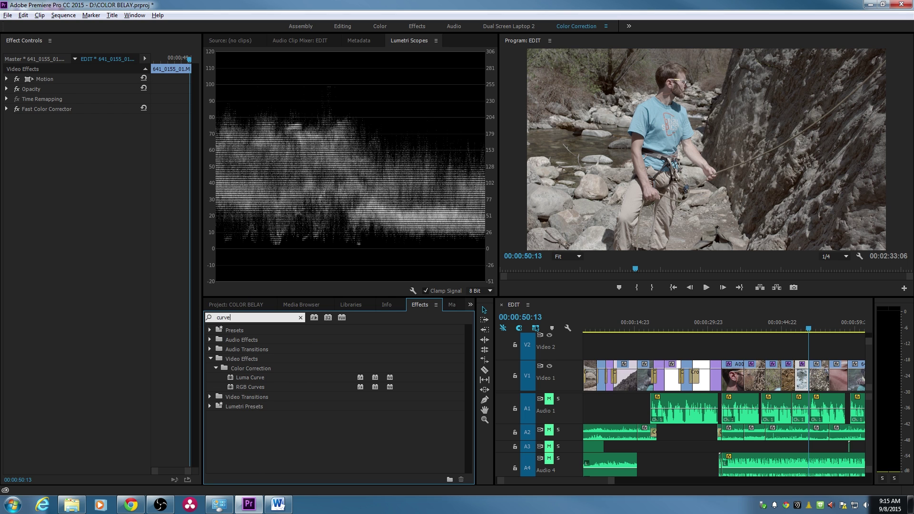
drag(249, 378, 803, 376)
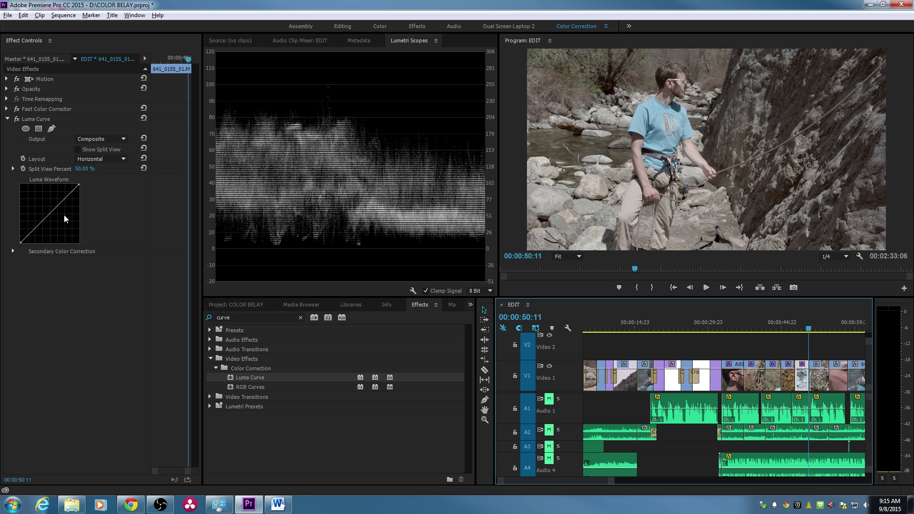
key(grave)
key(grave)
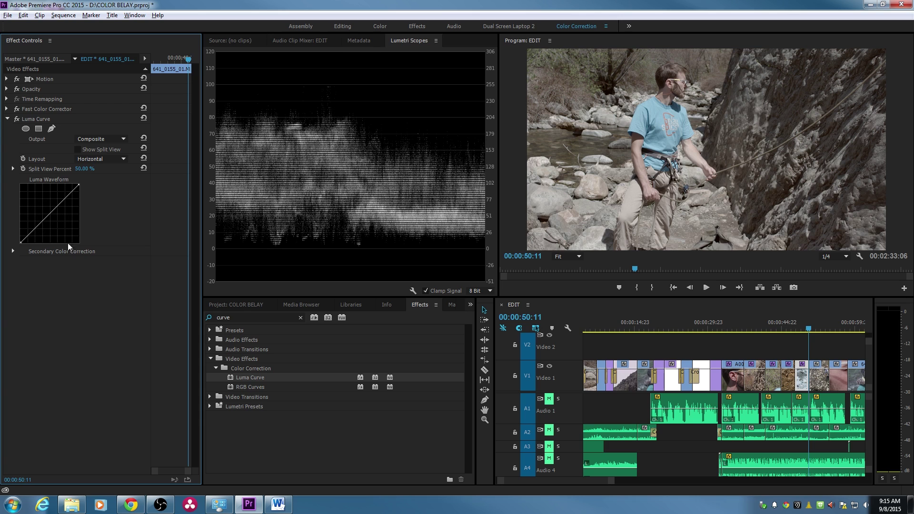
drag(202, 264, 367, 264)
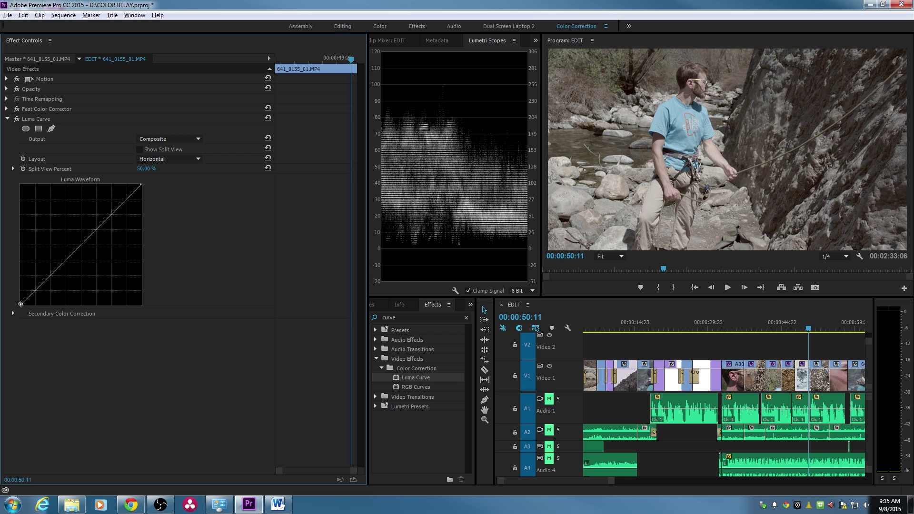
Step: Try raising the Luma Curve's black point and pulling its white point inward along the upper edge, and reset the effect
drag(21, 304, 20, 276)
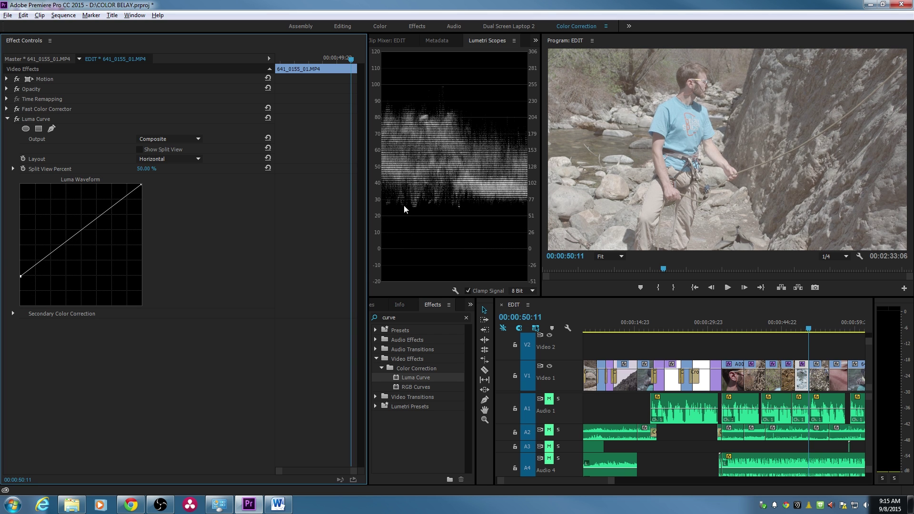
drag(20, 276, 19, 283)
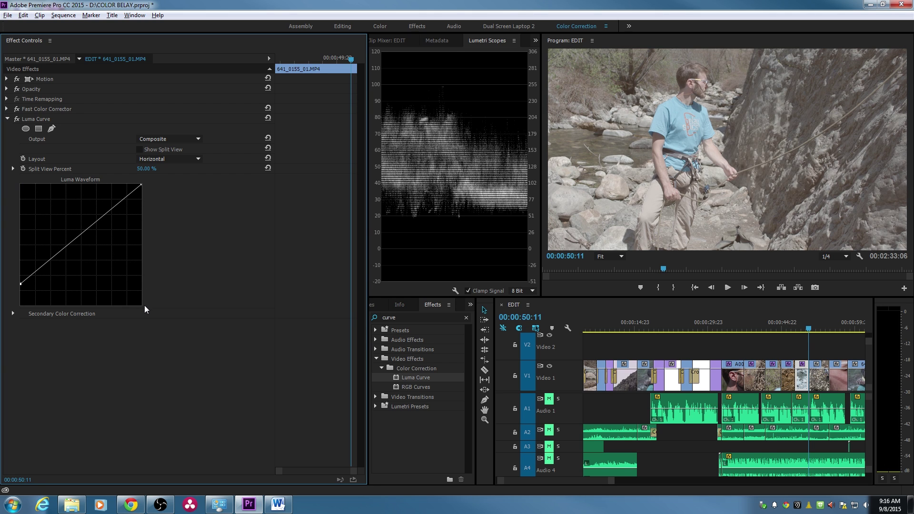
drag(20, 284, 16, 246)
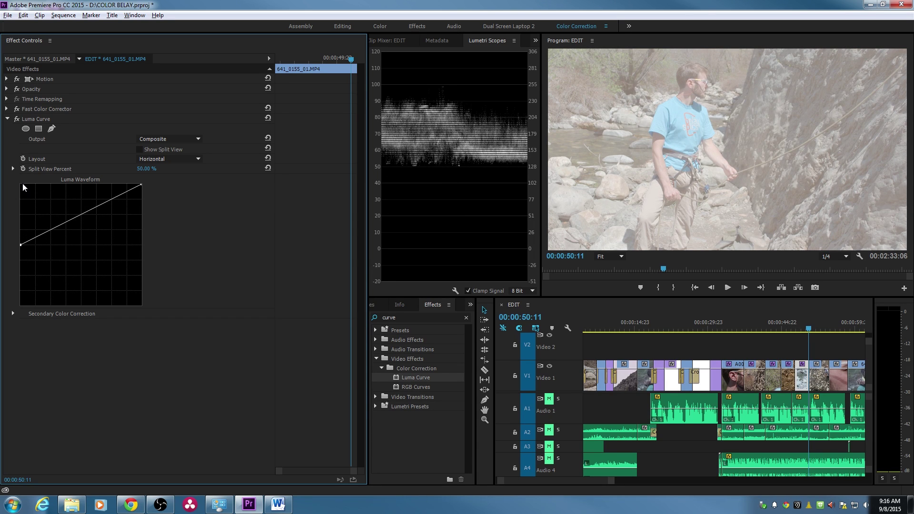
drag(142, 185, 63, 185)
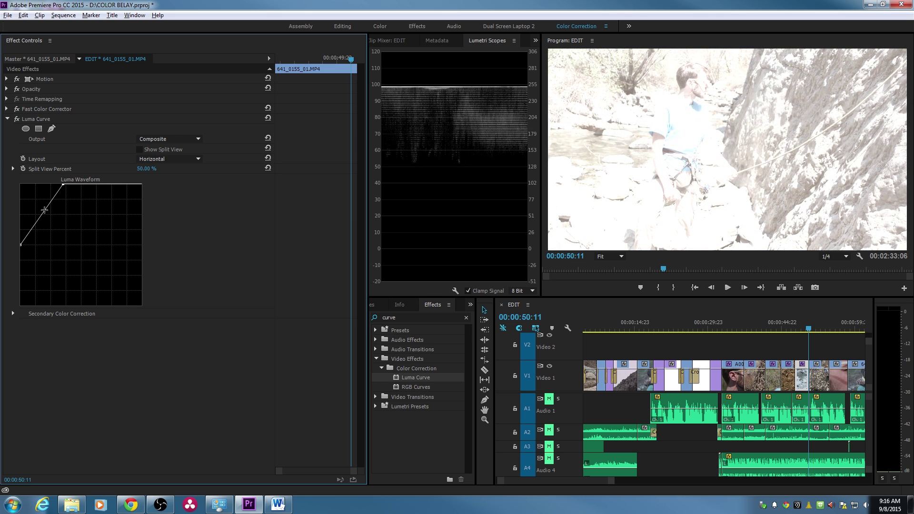
drag(21, 244, 19, 208)
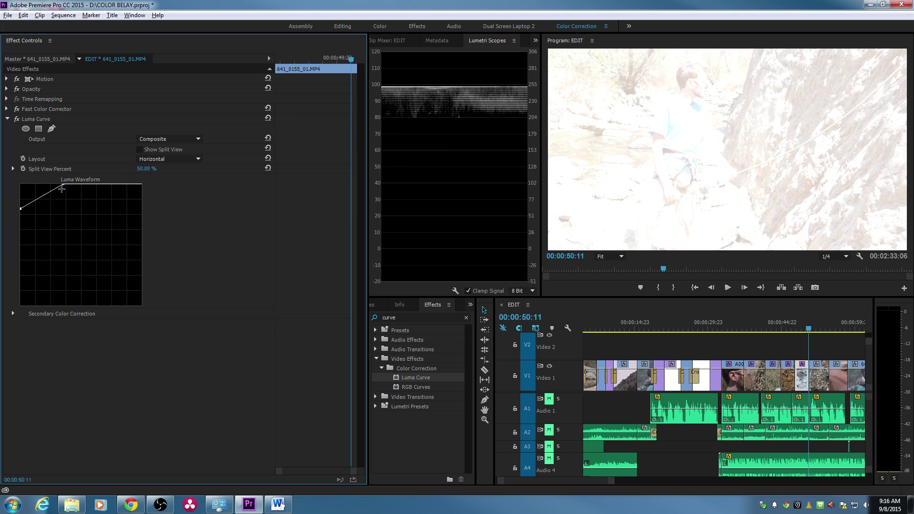
drag(62, 185, 27, 184)
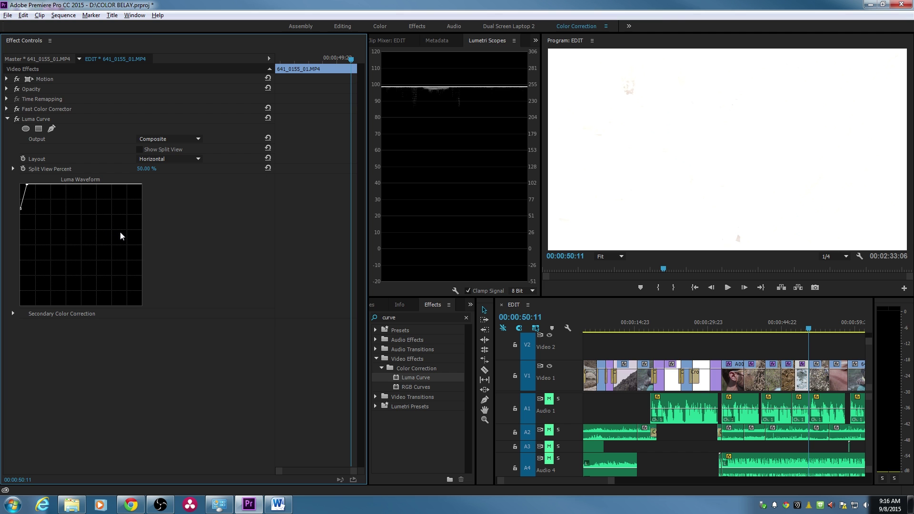
click(268, 117)
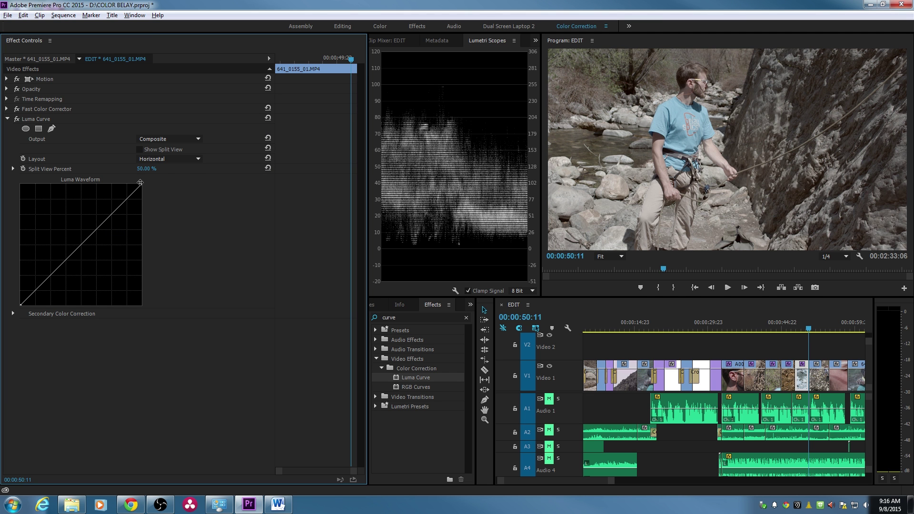
Step: Try lowering the Luma Curve's white point and pulling its black point inward along the lower edge, and reset the effect
drag(141, 182, 142, 213)
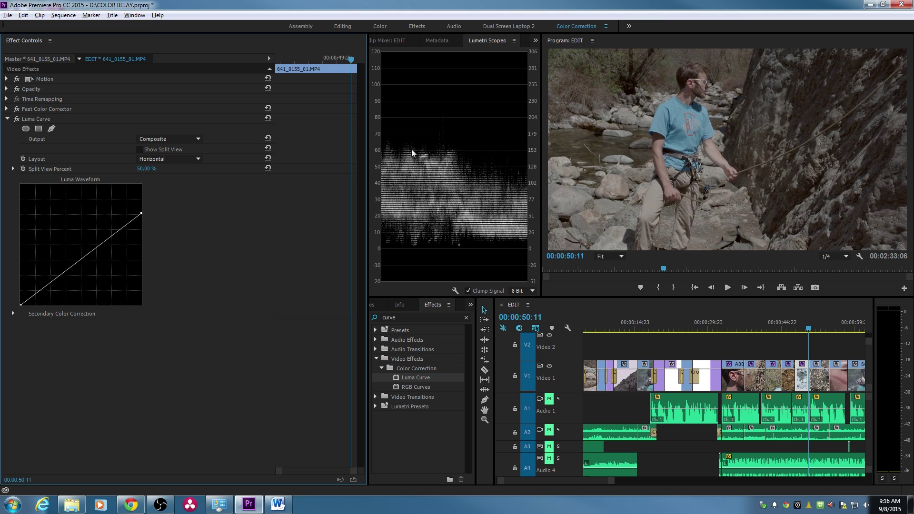
drag(19, 304, 92, 305)
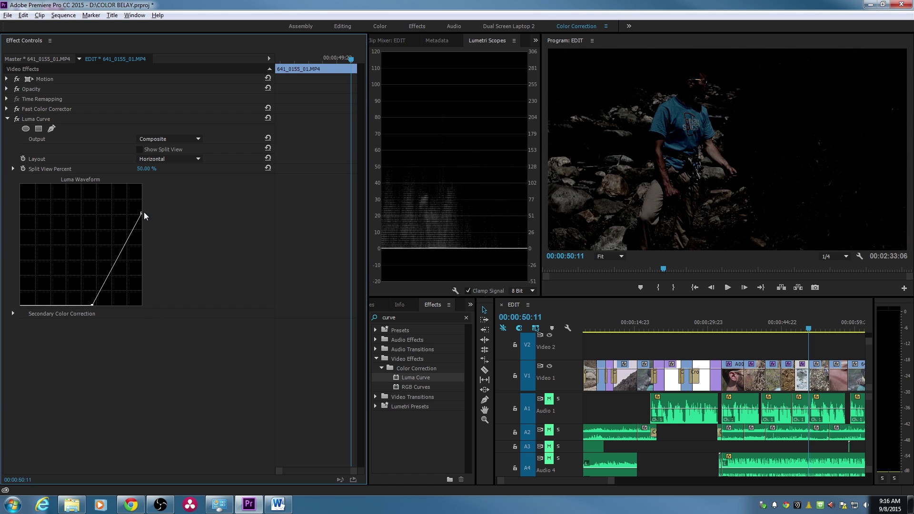
drag(144, 216, 199, 269)
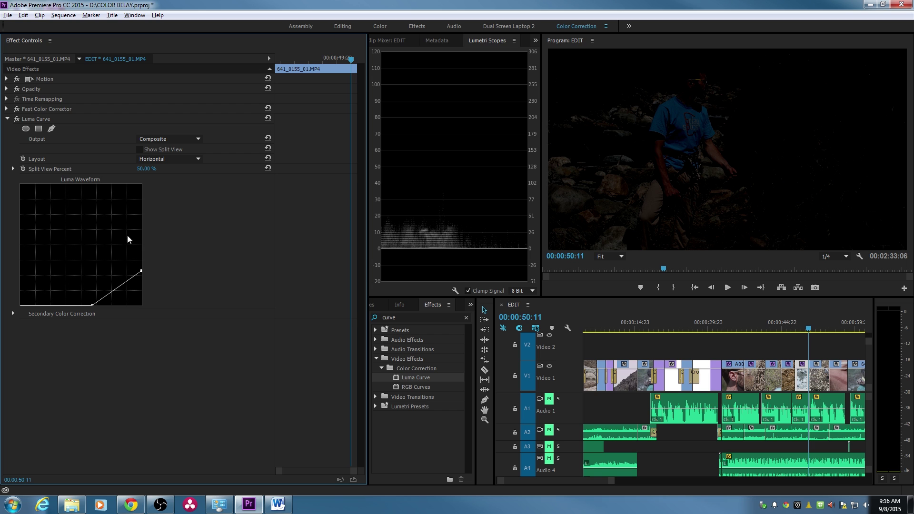
click(269, 108)
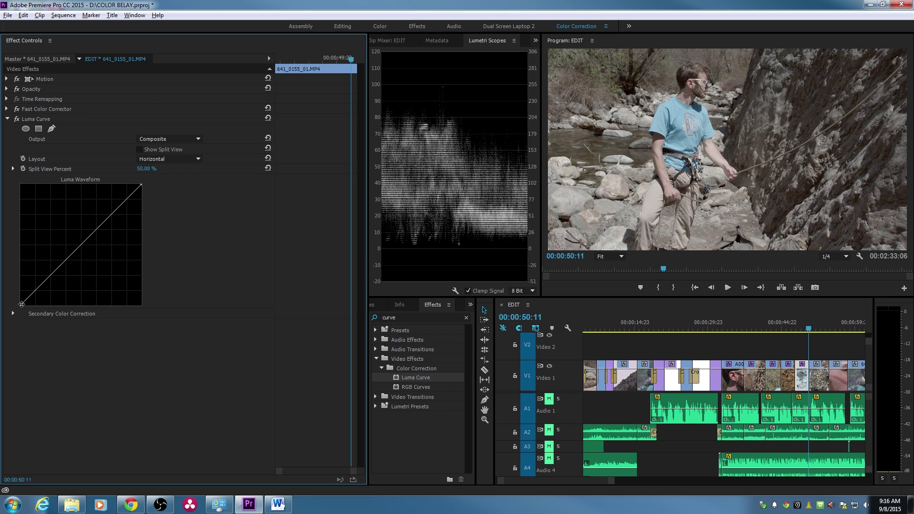
Step: Try shaping an S-curve with midtone, highlight and shadow points on the Luma Curve, and undo all three points
click(77, 248)
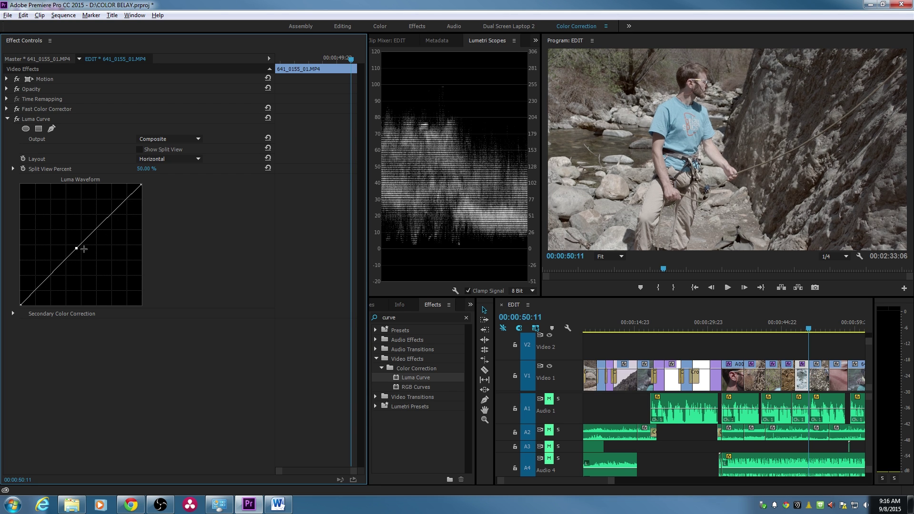
drag(82, 245, 80, 245)
click(105, 220)
click(51, 273)
drag(51, 274, 53, 278)
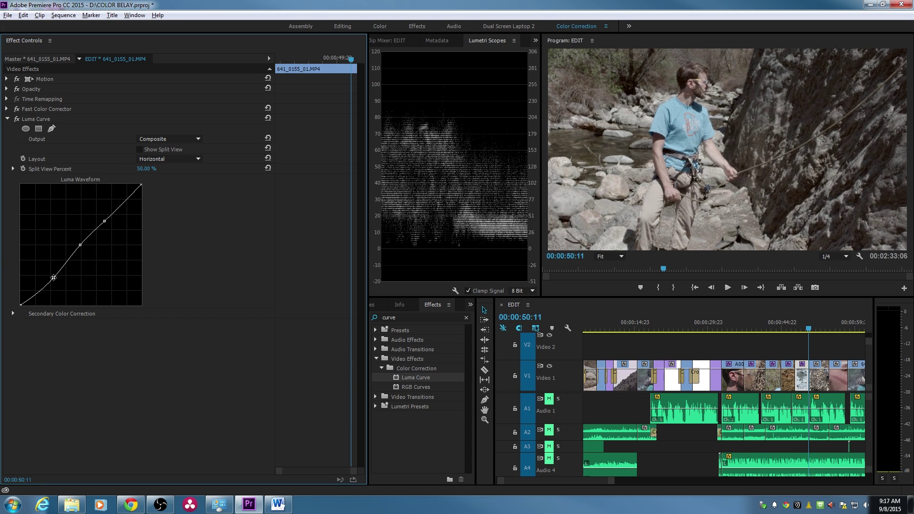
drag(105, 221, 98, 219)
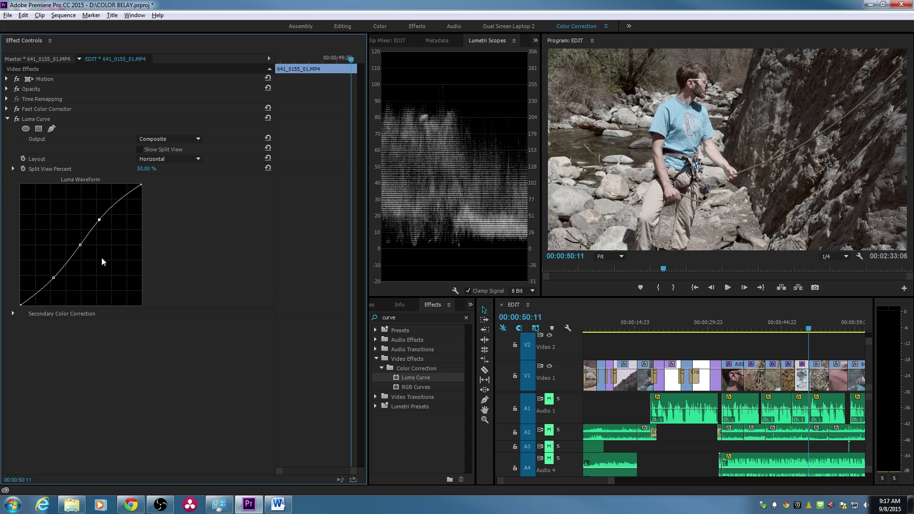
key(ctrl+z)
key(ctrl+z)
key(ctrl+z)
key(ctrl+z)
key(ctrl+z)
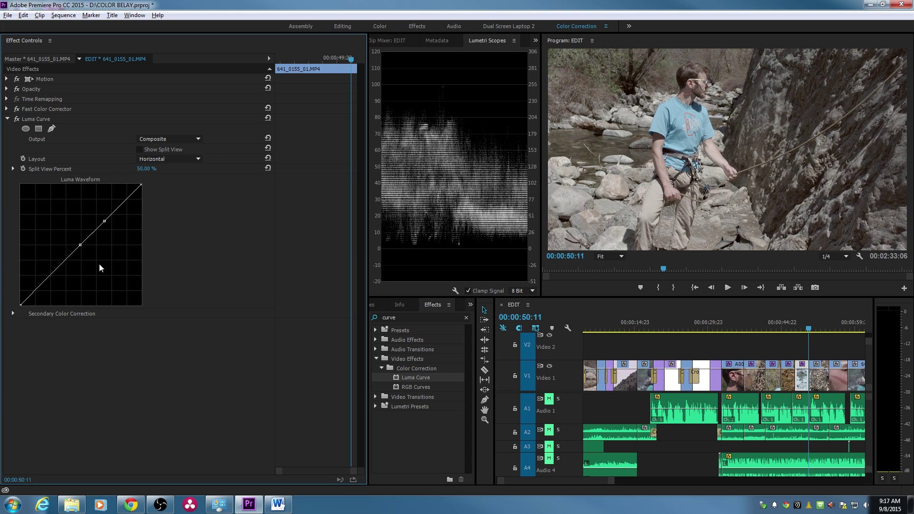
key(ctrl+z)
Step: Shape an S-curve with one shadow and one highlight point, and compare the picture with Luma Curve off and on
click(42, 285)
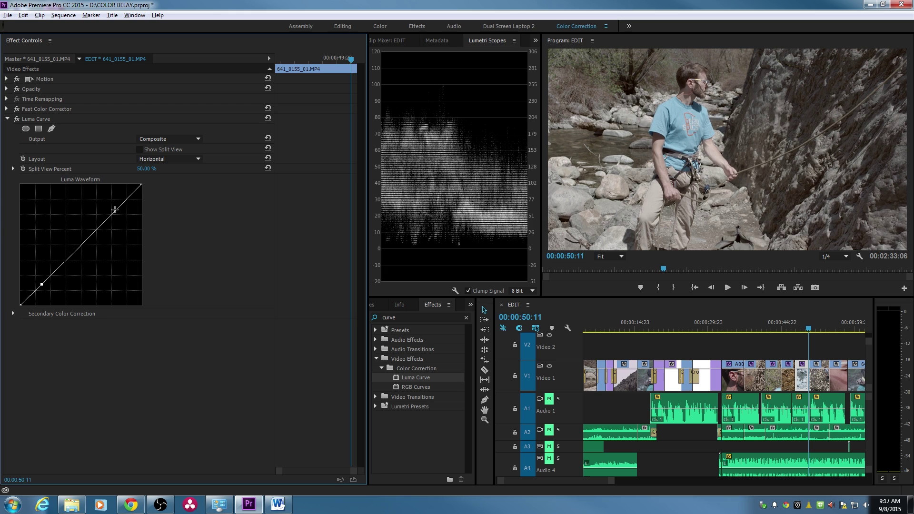
click(113, 213)
drag(113, 213, 103, 215)
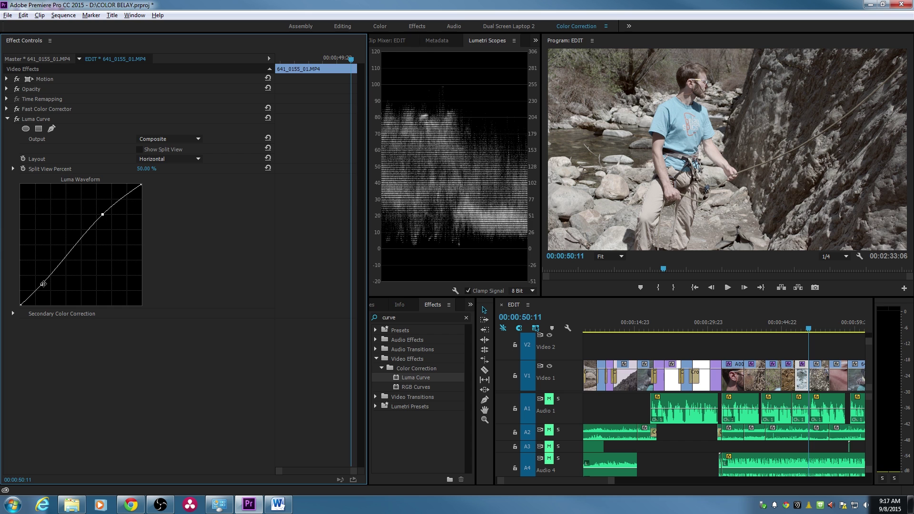
drag(43, 285, 43, 286)
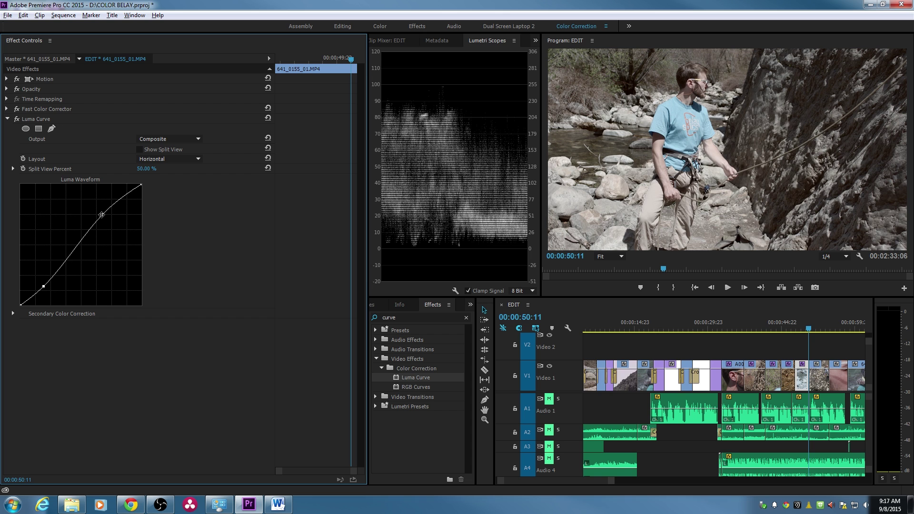
click(17, 120)
click(17, 119)
Step: Move the Luma Curve's two points toward the middle and push them apart vertically for a very steep contrast curve
drag(103, 214, 85, 233)
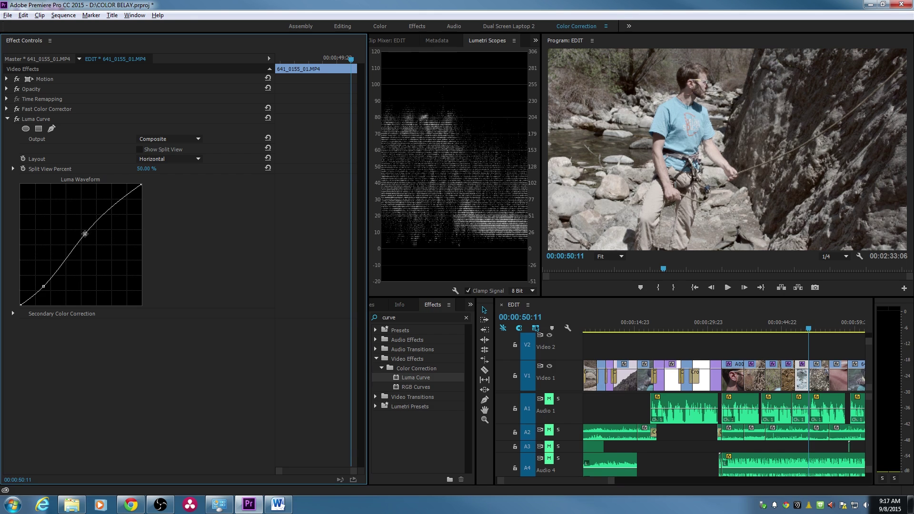
drag(45, 288, 60, 270)
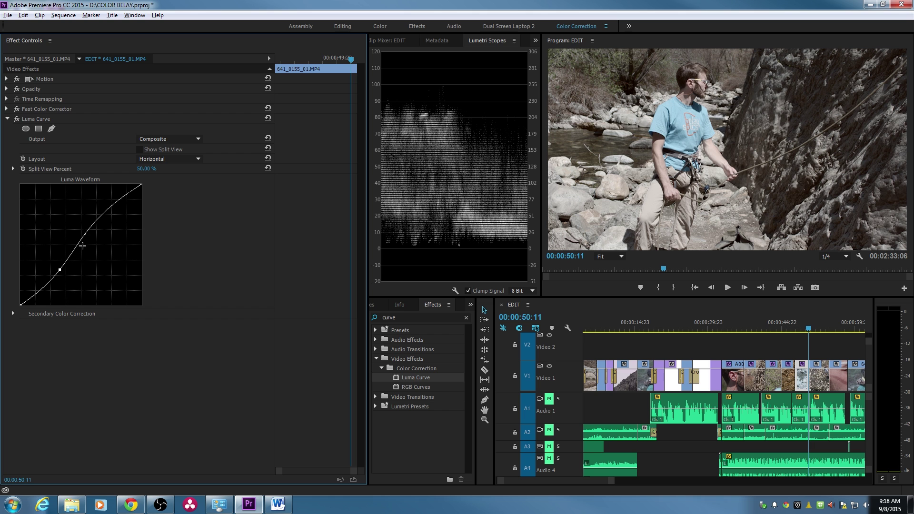
drag(84, 234, 81, 224)
drag(60, 271, 63, 277)
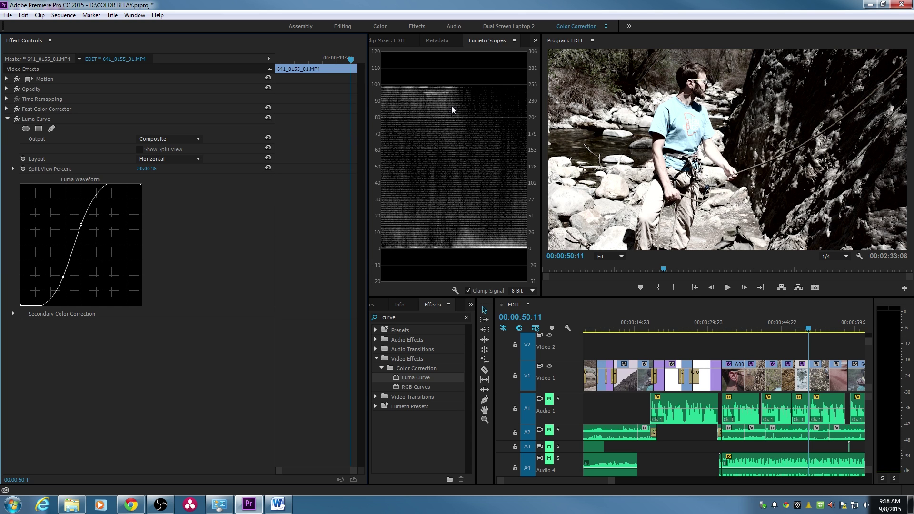
Step: Reset the Luma Curve and shape a gentle S-curve with a slightly lowered shadow point and a raised highlight point
click(268, 118)
drag(53, 274, 49, 280)
drag(101, 231, 93, 224)
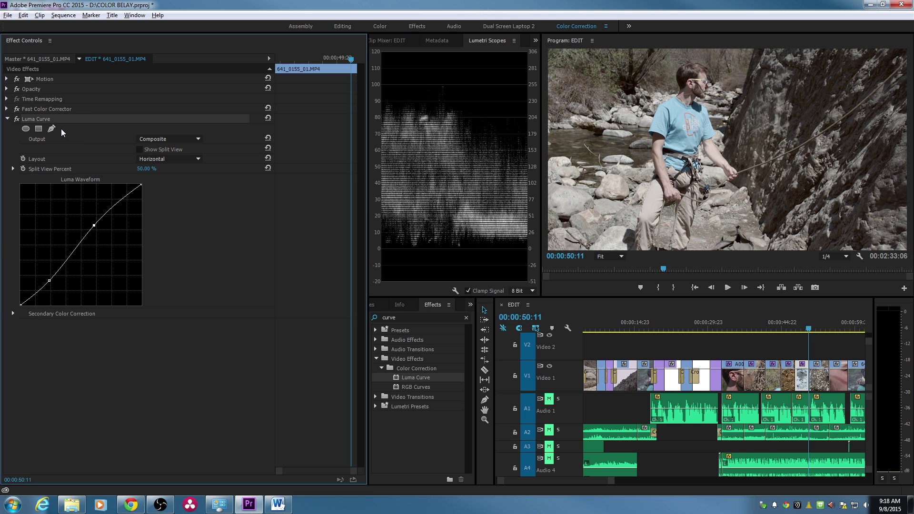
Step: Copy the Luma Curve effect onto the A004_C013 clip at 00:00:36:00 and raise its shadow point slightly
drag(762, 328, 739, 329)
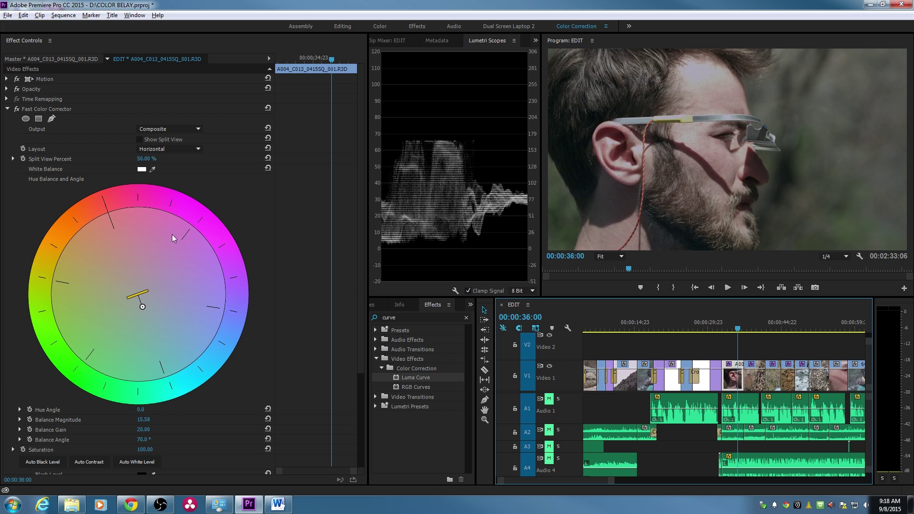
click(6, 111)
click(7, 109)
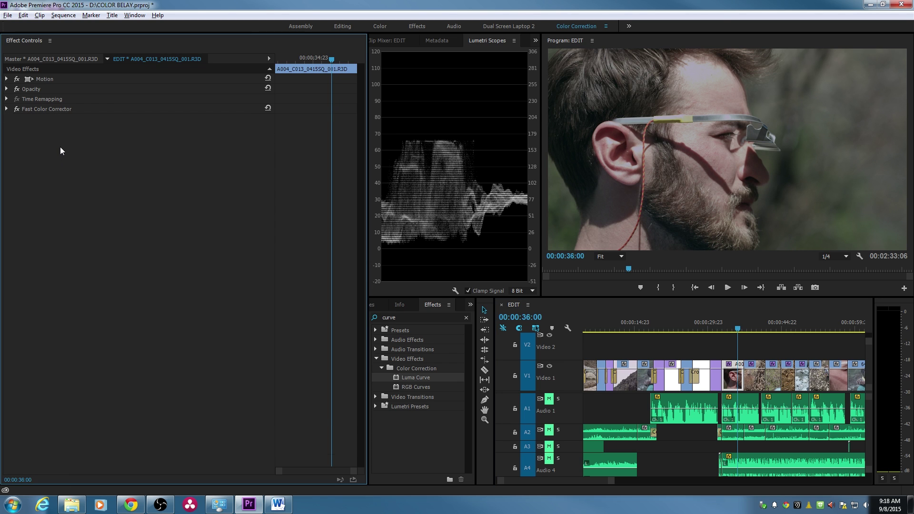
key(ctrl+v)
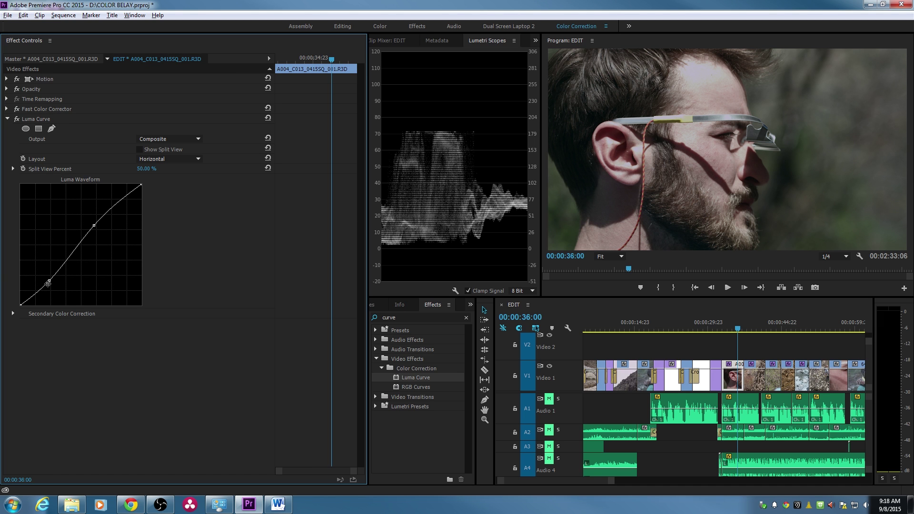
drag(49, 280, 49, 277)
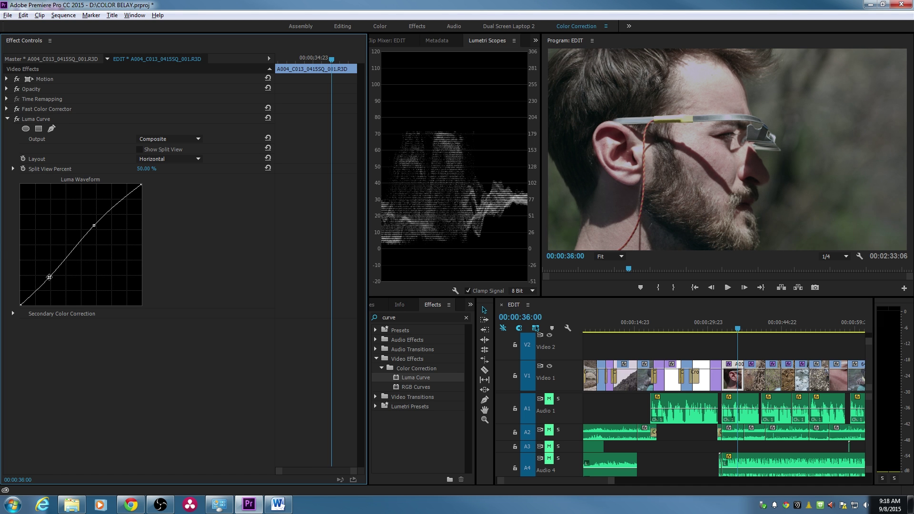
Step: Refine the Luma Curve on the A004_C013 clip with a lower shadow point and brighter highlight point, and compare it off and on
drag(94, 225, 72, 245)
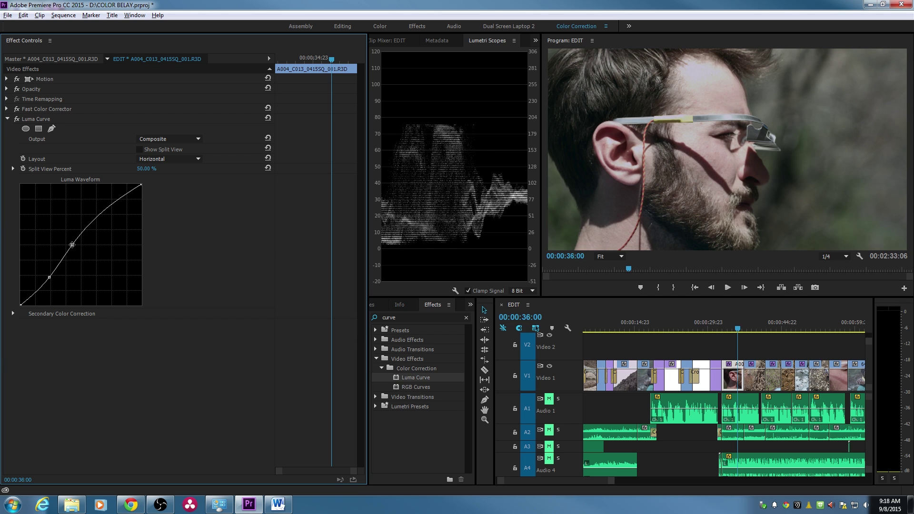
drag(49, 277, 48, 281)
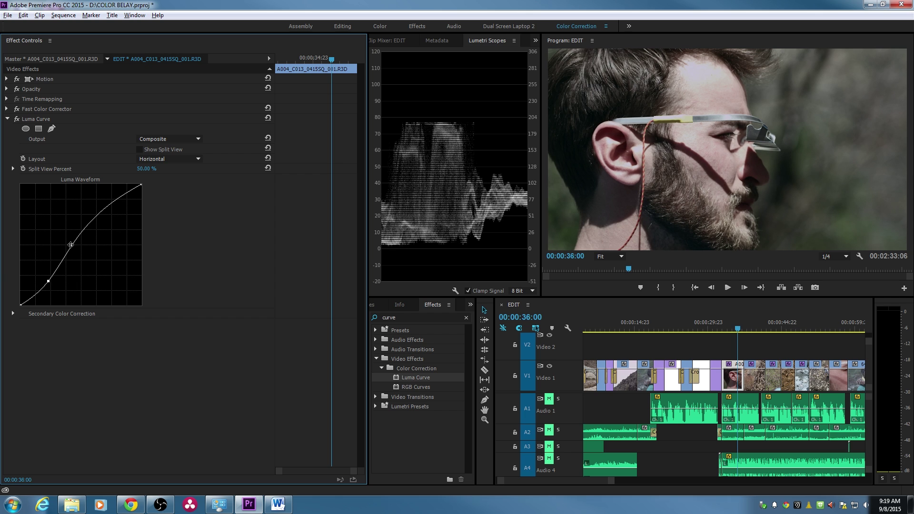
drag(72, 245, 89, 226)
click(19, 120)
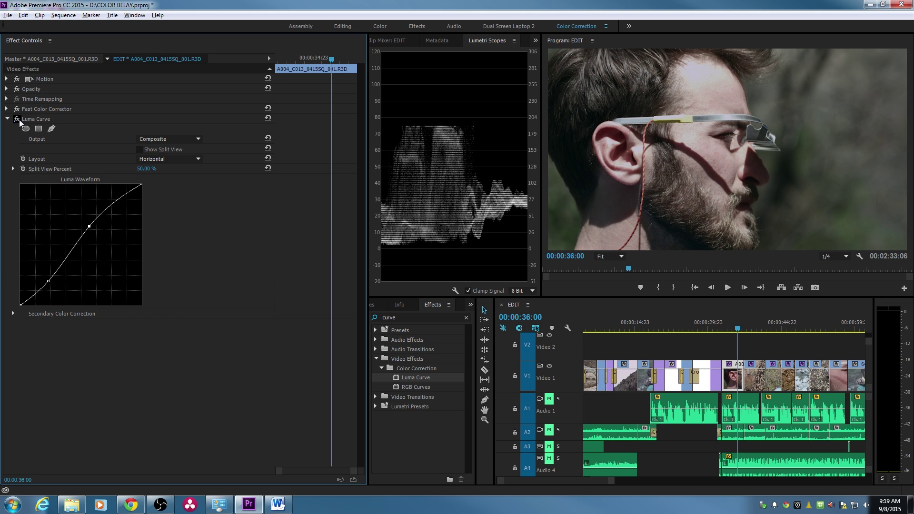
click(19, 120)
click(19, 119)
Step: Apply the RGB Curves effect to the 641_0165_01.MP4 clip at 00:01:00:08 and widen the effects and scopes area
click(776, 324)
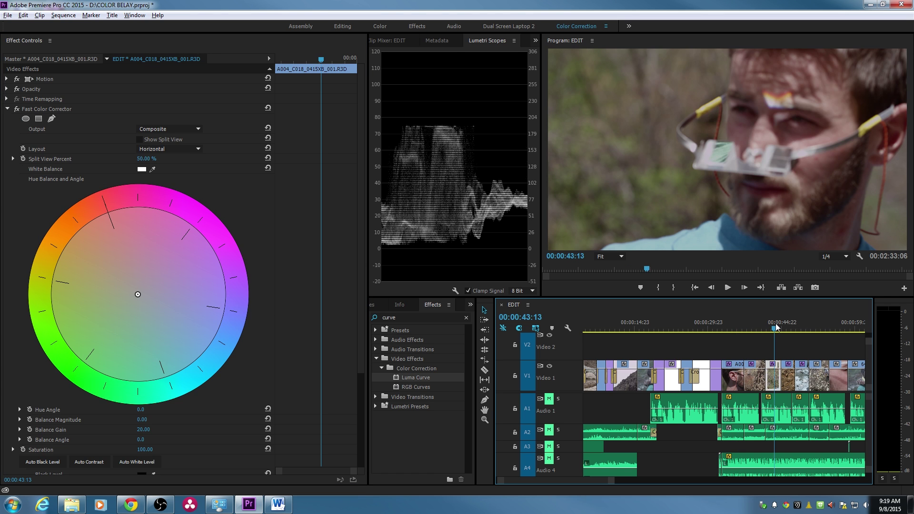
click(801, 325)
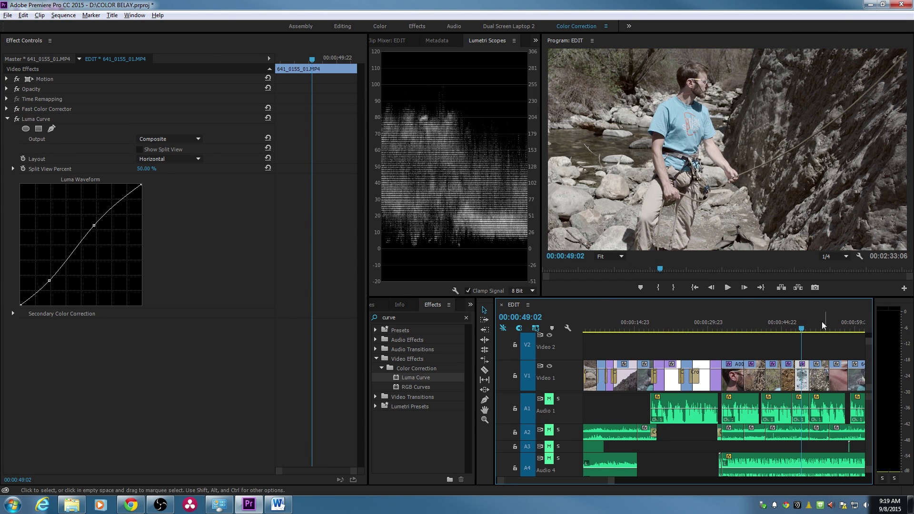
drag(822, 323, 830, 326)
key(minus)
drag(720, 323, 731, 322)
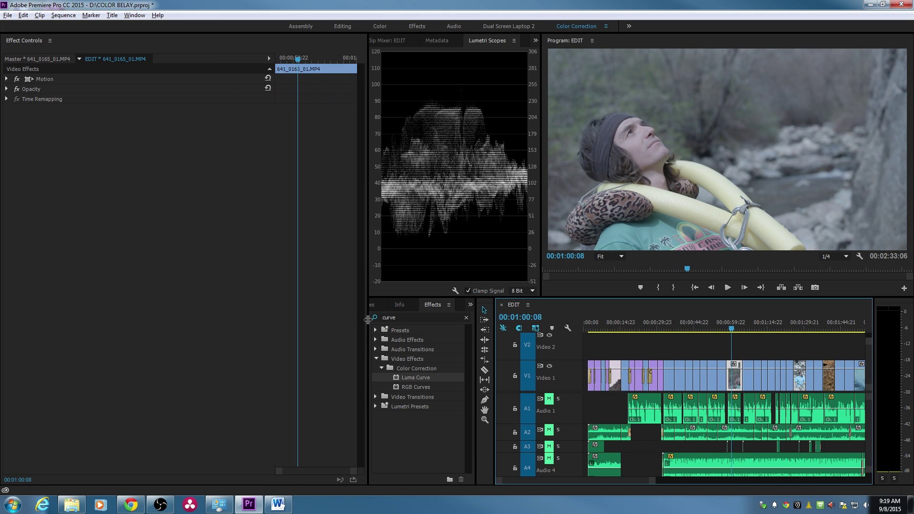
drag(368, 319, 281, 321)
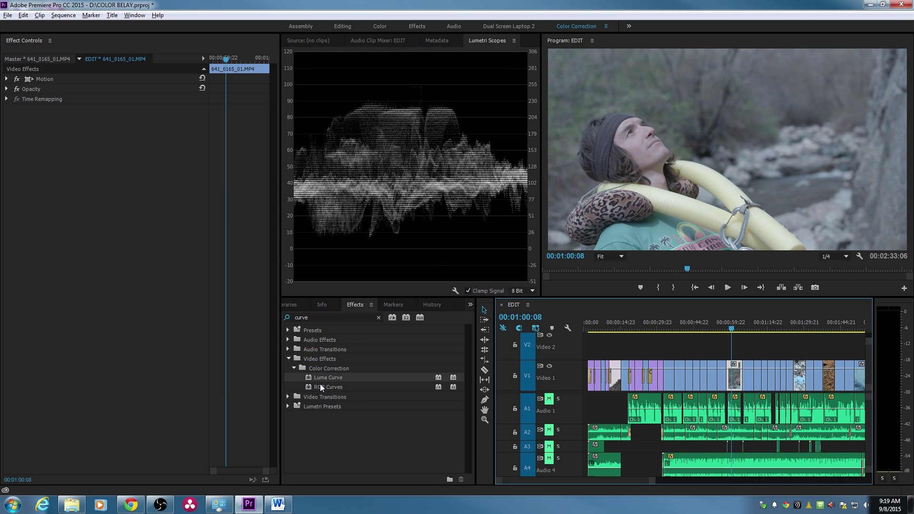
click(320, 385)
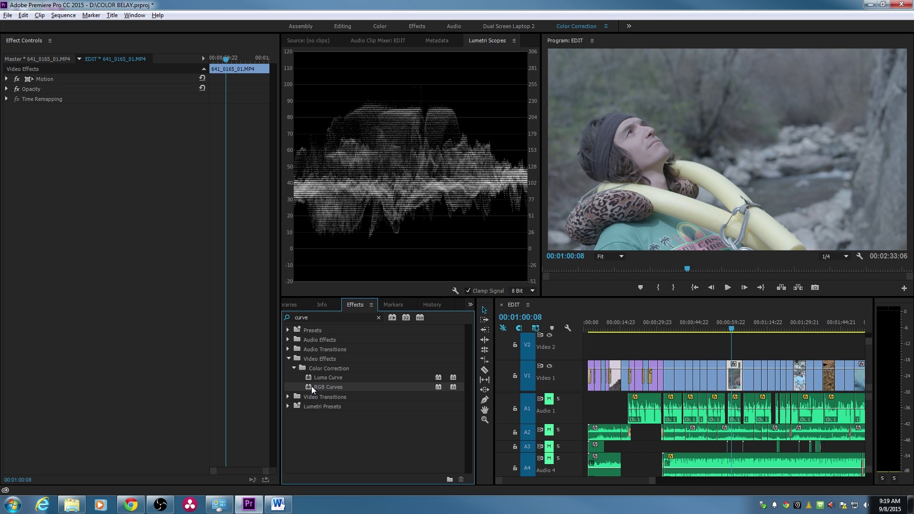
double_click(311, 387)
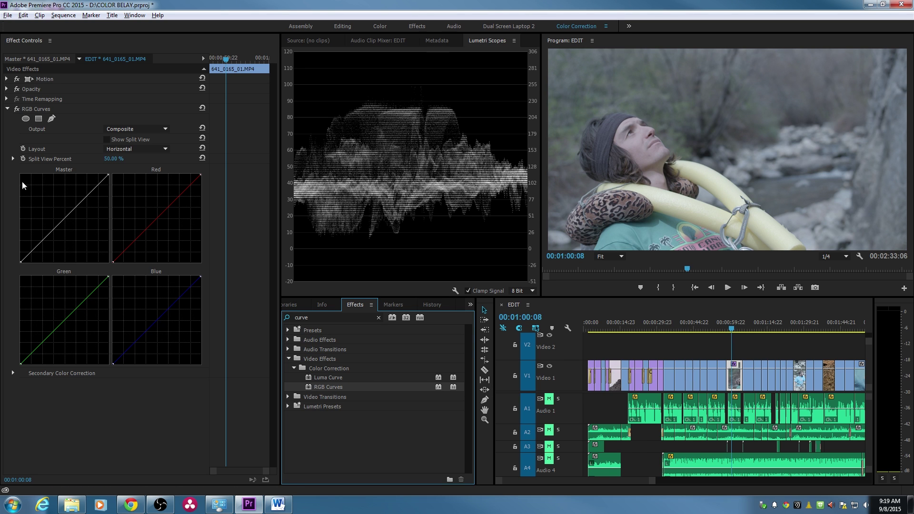
Step: Try a contrast S-curve on the Master curve of RGB Curves, then undo both points
drag(47, 235, 46, 247)
drag(76, 213, 74, 207)
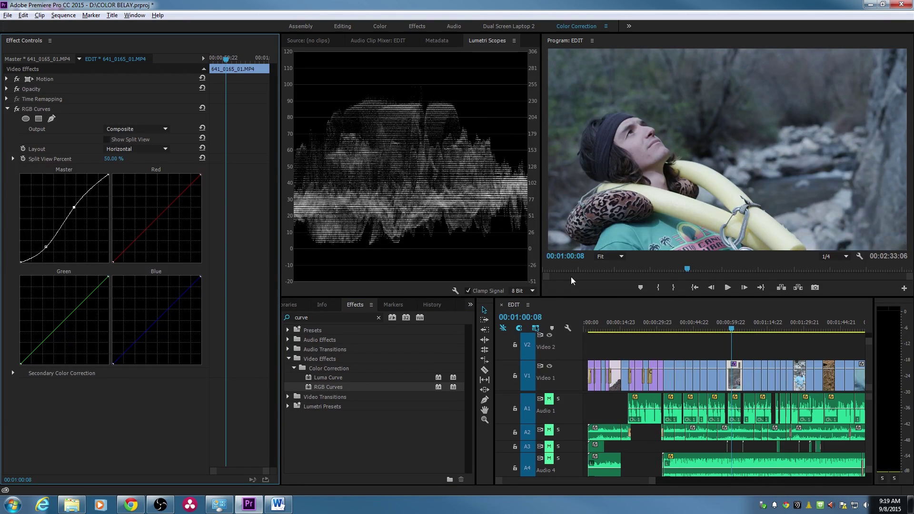
key(ctrl+z)
key(ctrl+z)
Step: Switch the Lumetri Scopes from Waveform (Luma) to Parade (RGB) only, and examine the three channels at full size
right_click(360, 163)
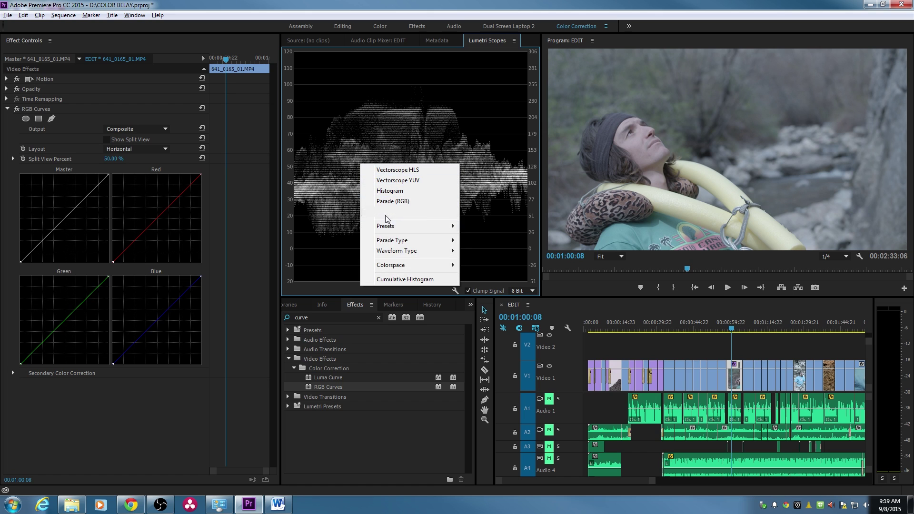
click(413, 203)
right_click(355, 178)
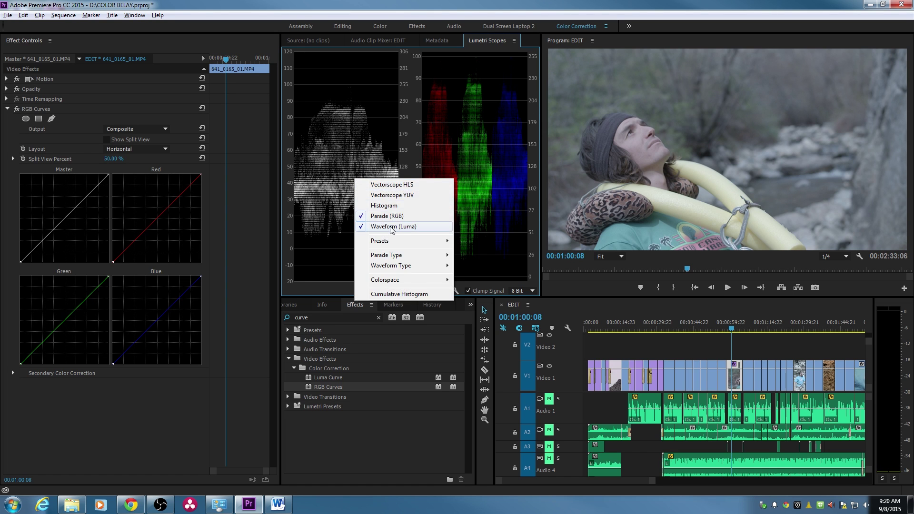
click(410, 225)
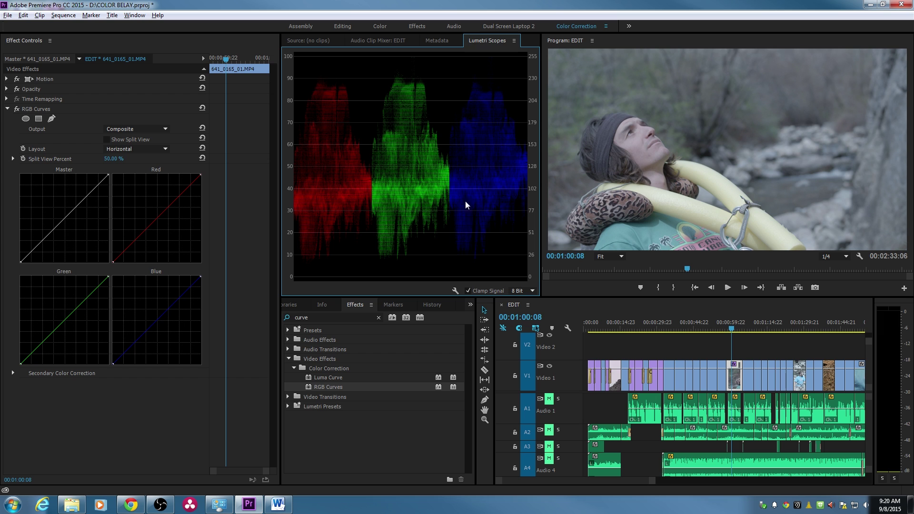
key(grave)
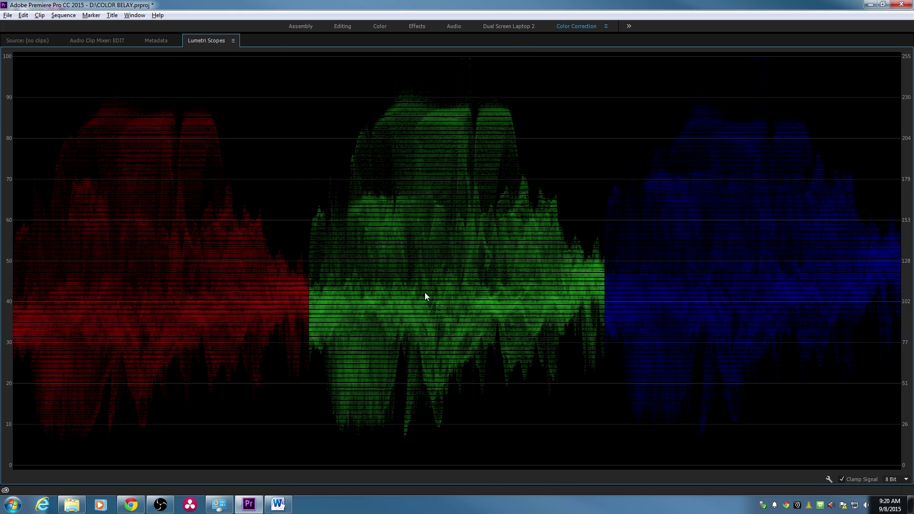
key(grave)
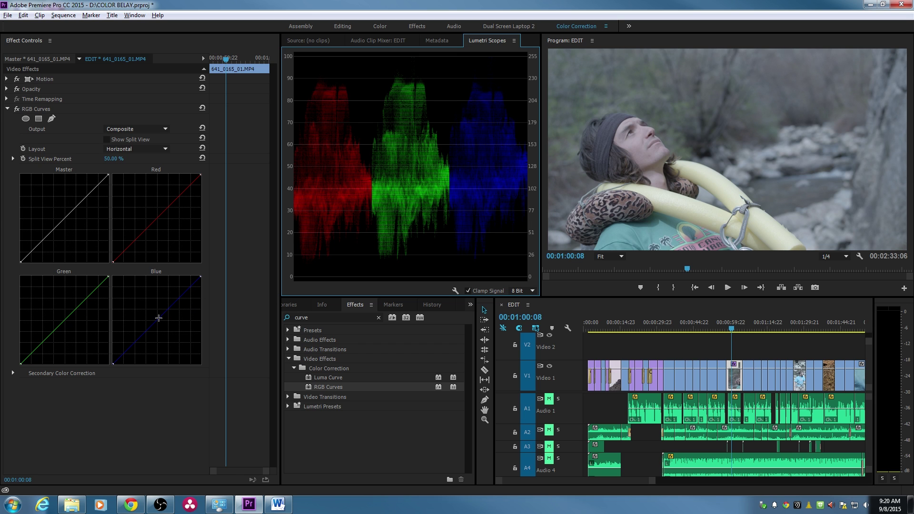
Step: Try lowering the blue midtones, the green midtones and the blue highlight end in RGB Curves, undoing each change
drag(159, 316, 165, 332)
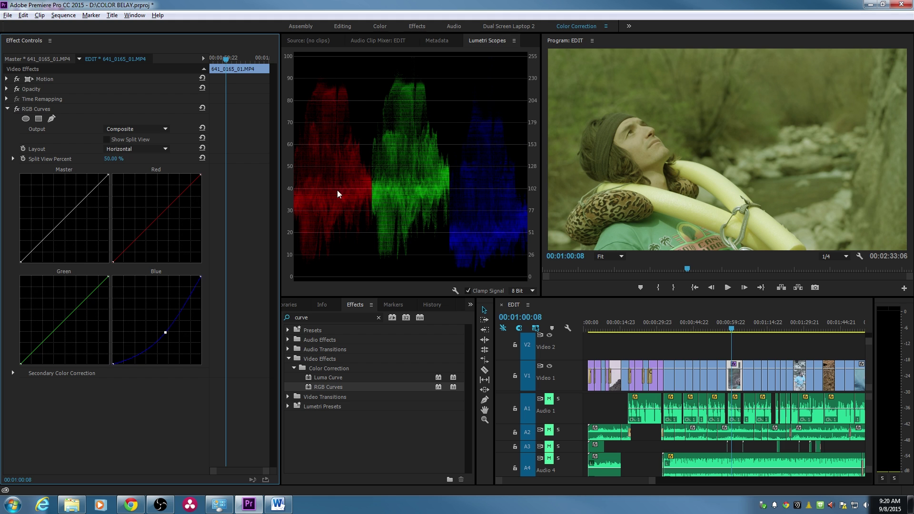
key(ctrl+z)
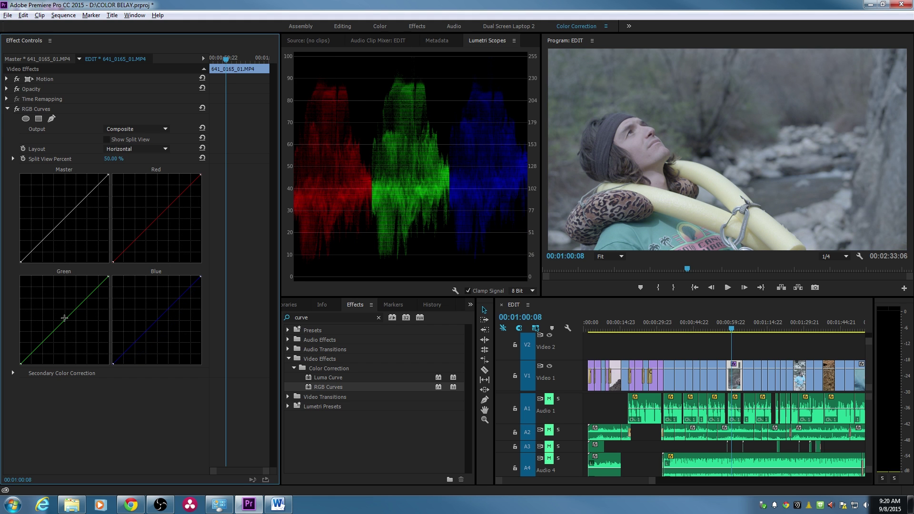
drag(64, 317, 68, 326)
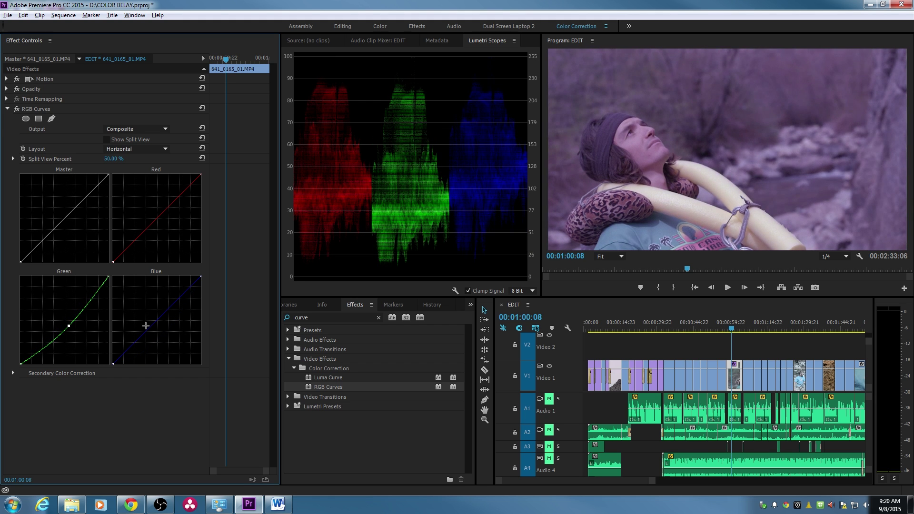
key(ctrl+z)
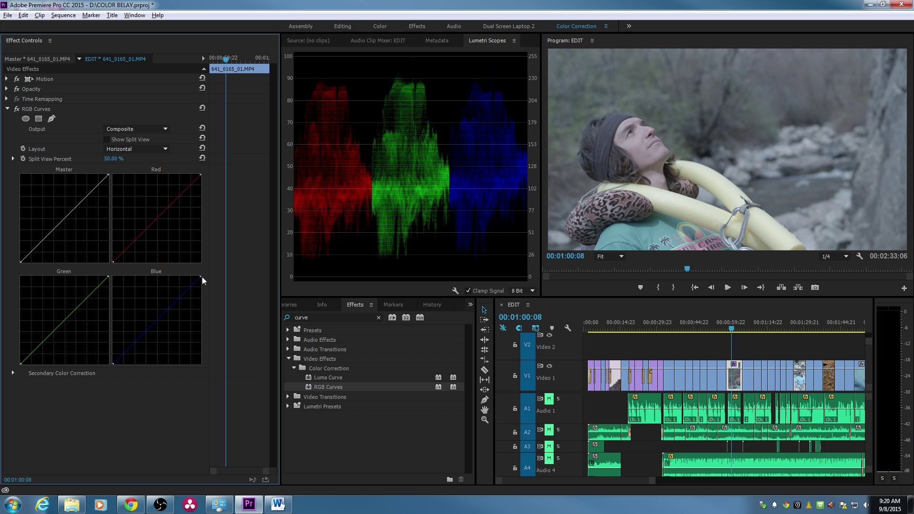
drag(201, 275, 200, 287)
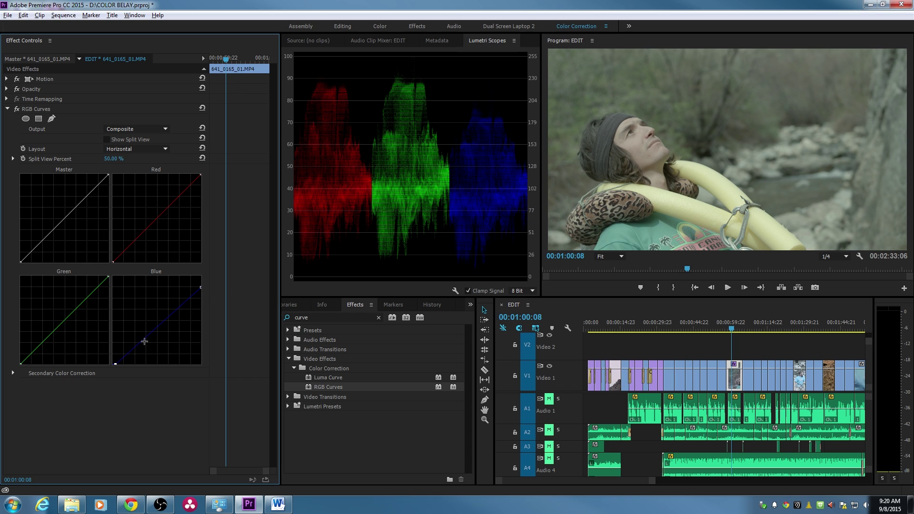
key(ctrl+z)
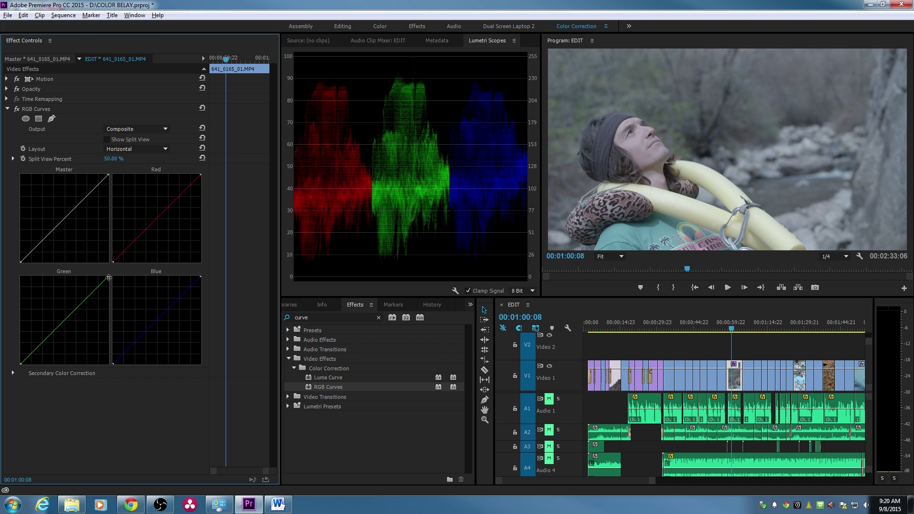
Step: Lower the highlight end of the Green curve very slightly and add a midtone point on it
drag(108, 277, 109, 279)
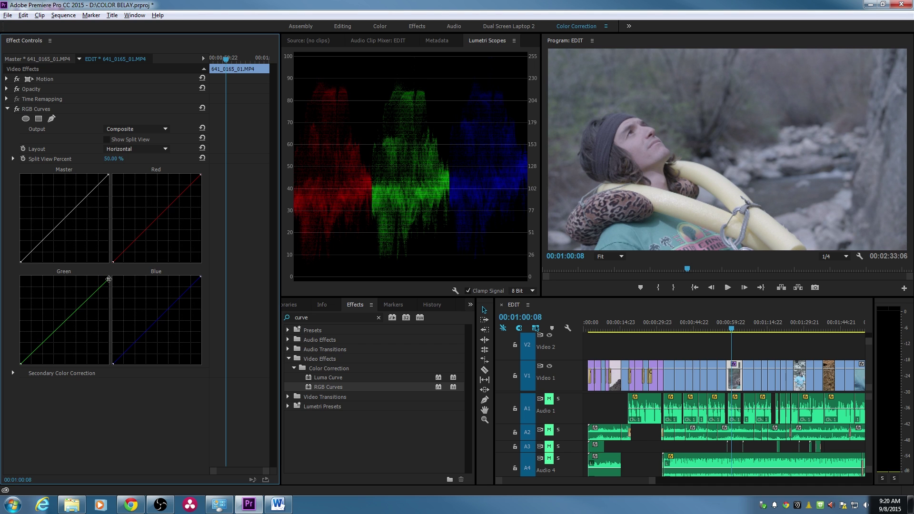
key(ctrl+z)
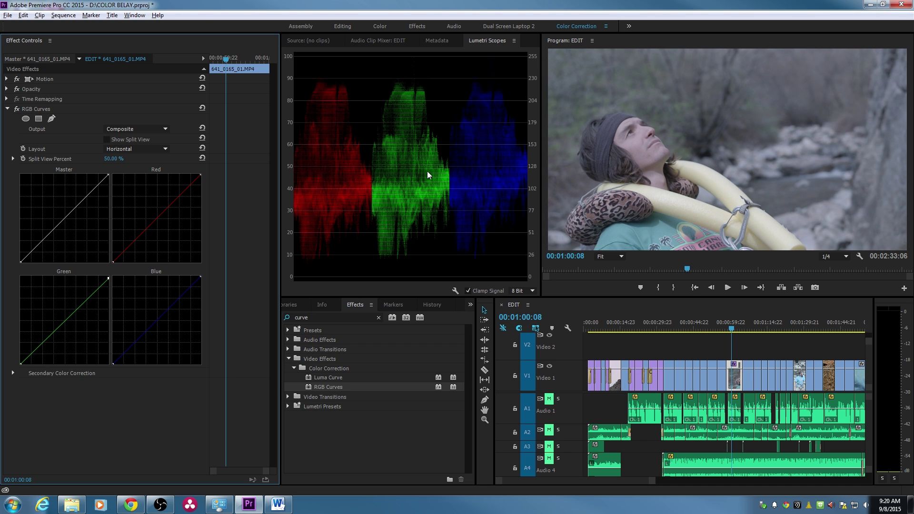
click(70, 316)
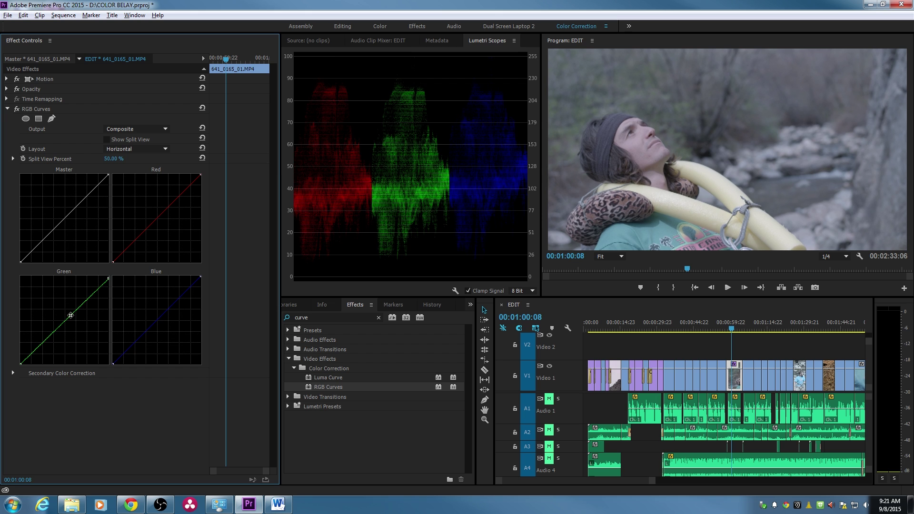
drag(70, 316, 70, 316)
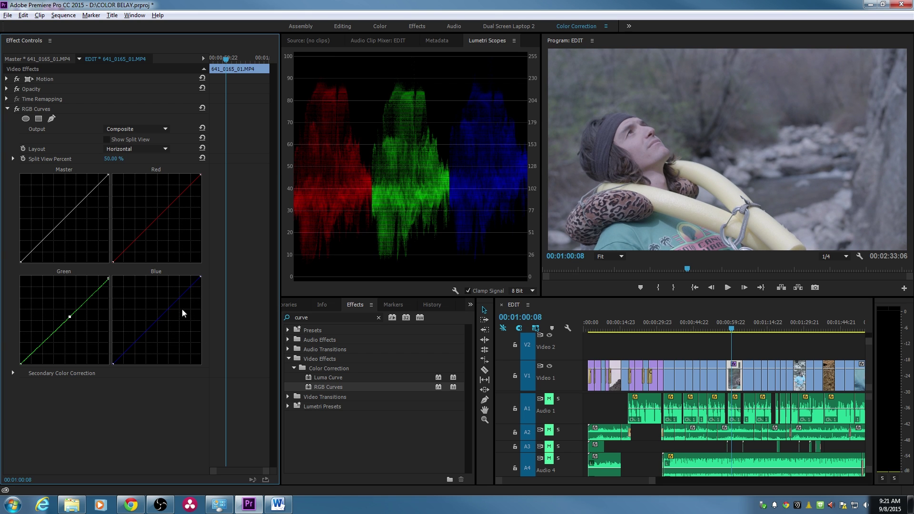
Step: Pull the Blue curve's midtones down slightly and compare the picture with RGB Curves off and on
drag(157, 322, 154, 328)
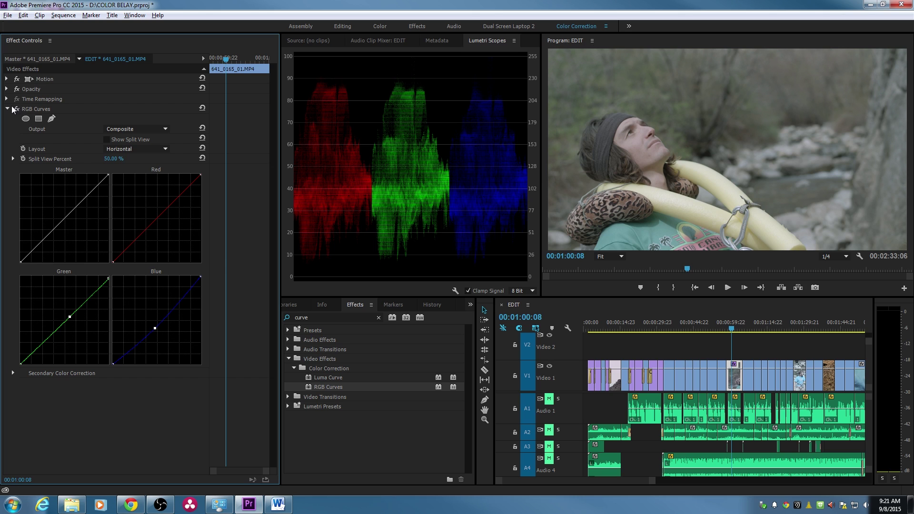
click(16, 109)
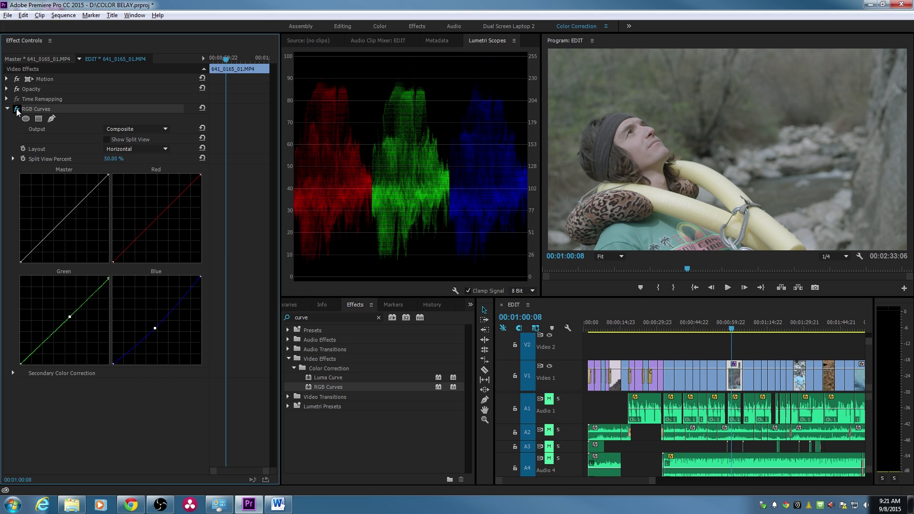
click(17, 110)
click(17, 109)
Step: Fine-tune RGB Curves by lowering the blue midpoint slightly and moving the Master black point and blue white point inward
drag(201, 175, 202, 174)
drag(155, 328, 156, 329)
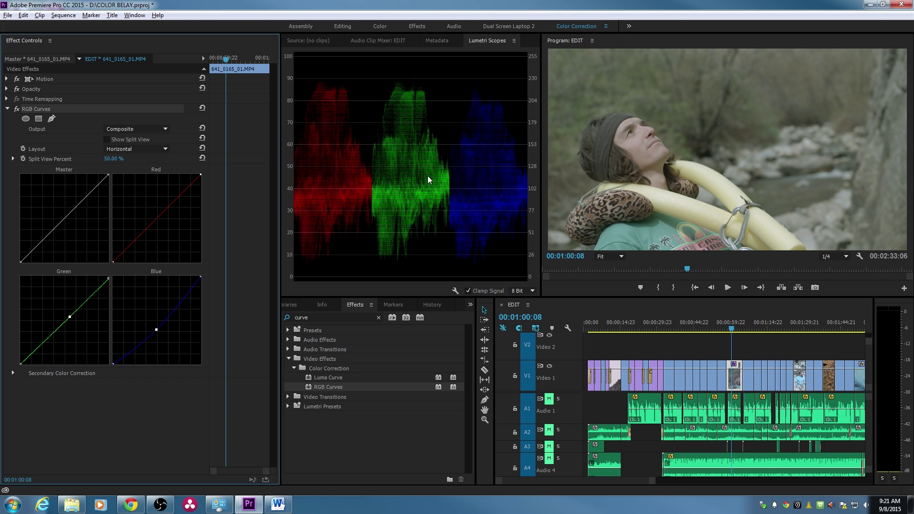
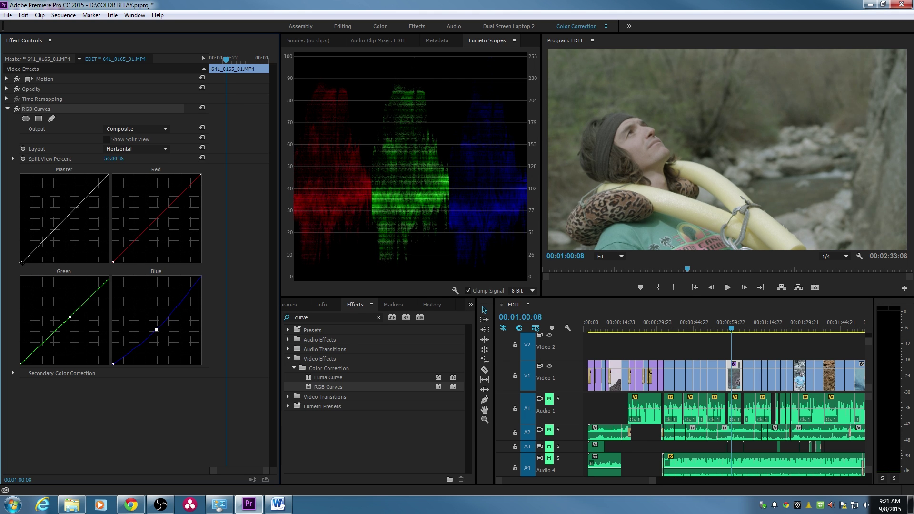
drag(21, 261, 23, 262)
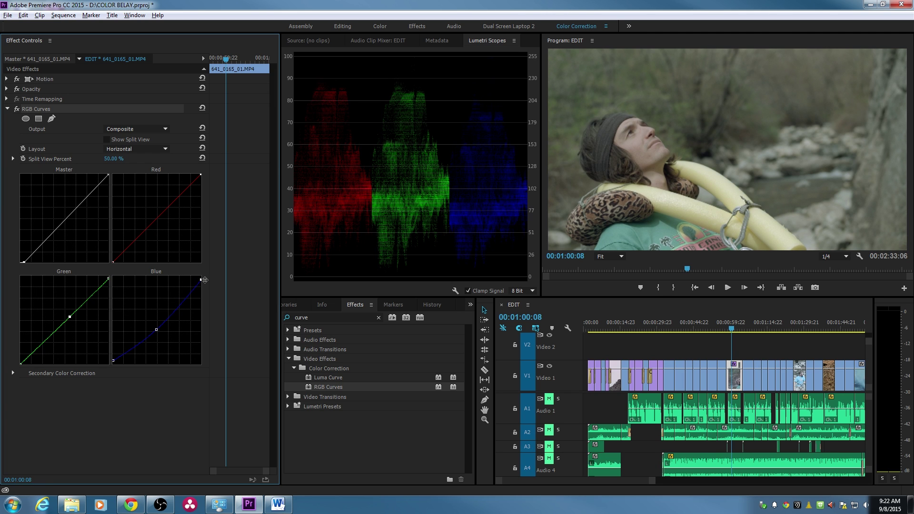
drag(200, 278, 196, 275)
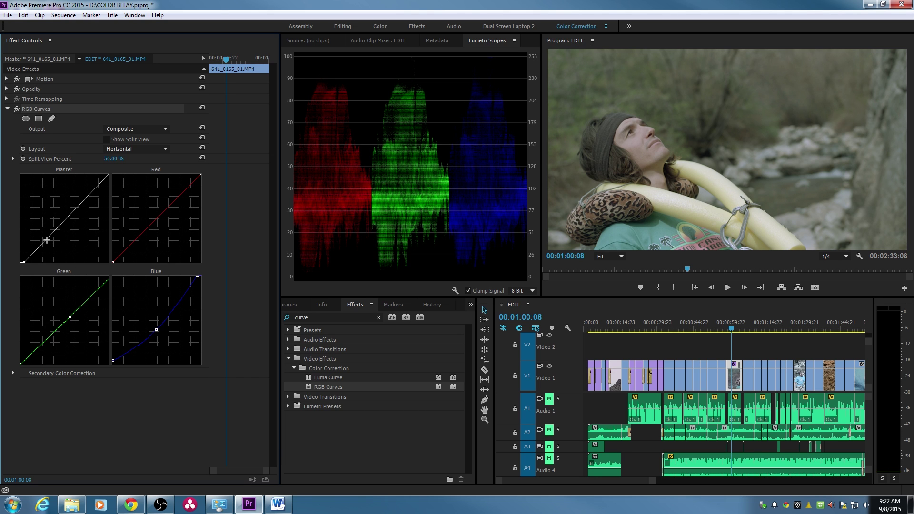
Step: Switch the Lumetri Scopes from Parade (RGB) back to Waveform (Luma) only
right_click(364, 165)
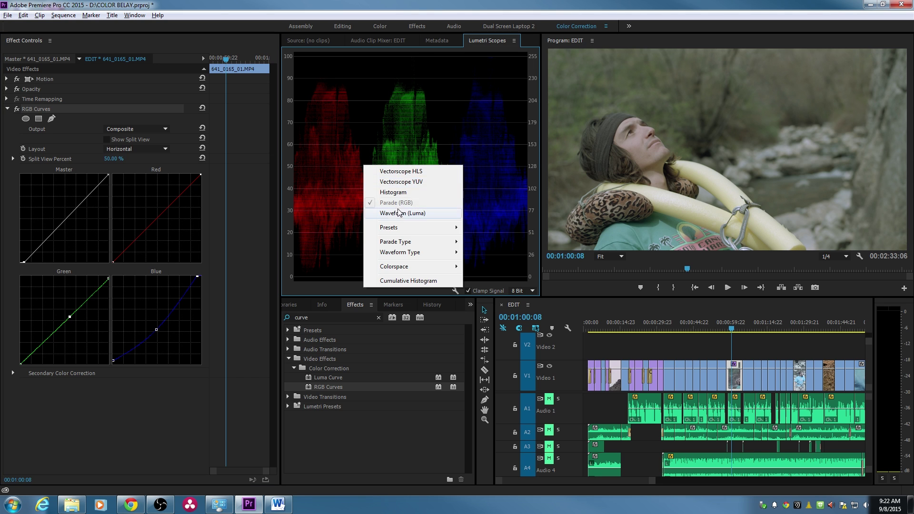
click(401, 212)
right_click(380, 168)
click(412, 205)
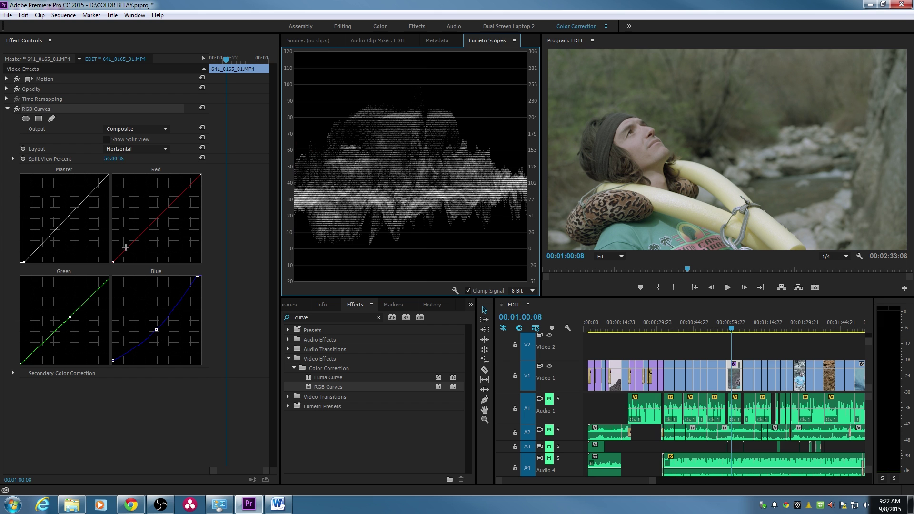
Step: Shape a gentle S-curve on the Master curve with a slightly lowered shadow point and a raised highlight point
click(44, 243)
drag(44, 243, 43, 244)
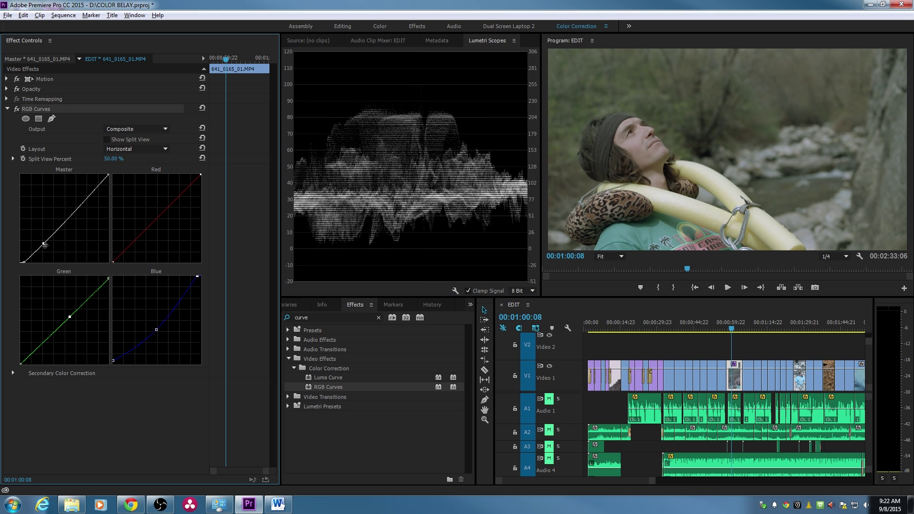
drag(86, 200, 79, 200)
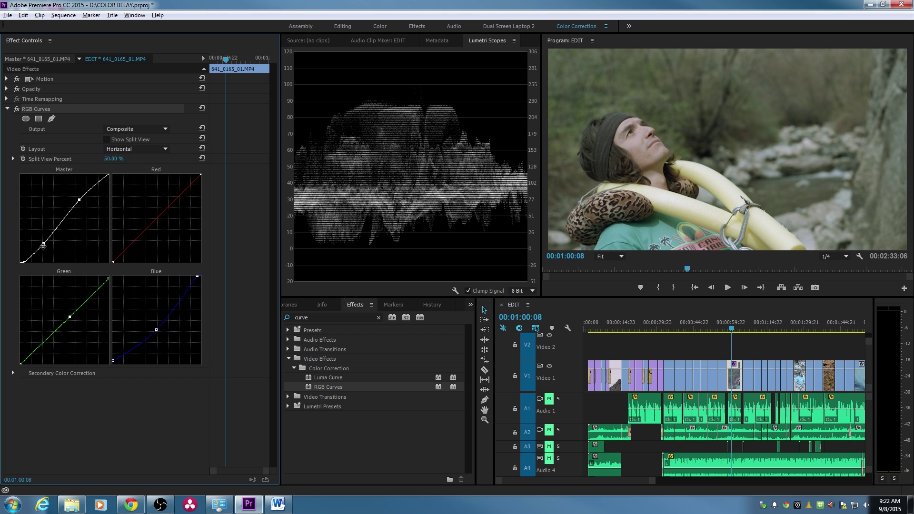
Step: Nudge the Master curve's shadow point down slightly and compare the picture with RGB Curves off and on
drag(44, 244, 44, 245)
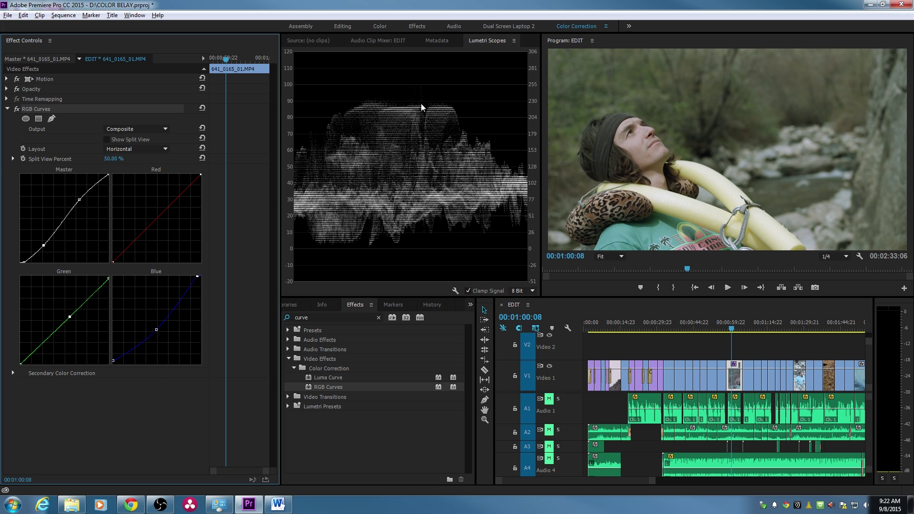
click(18, 109)
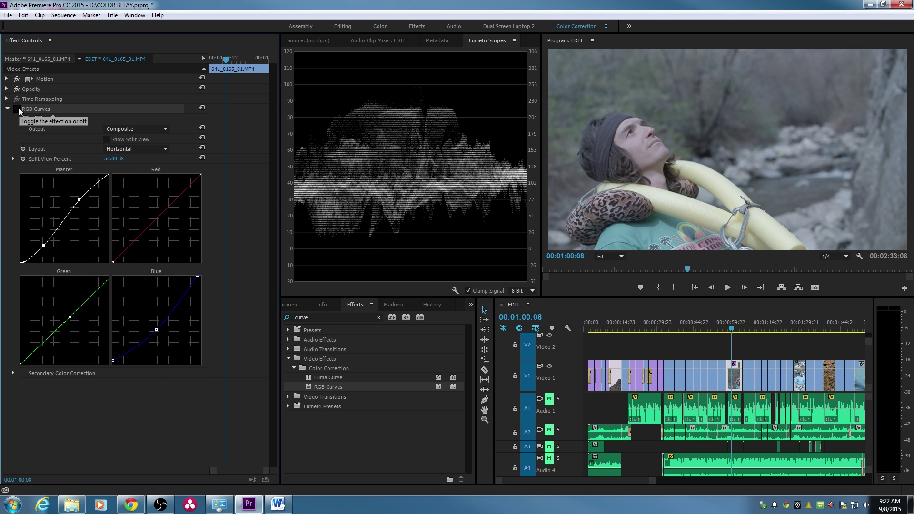
click(18, 108)
click(18, 108)
click(18, 109)
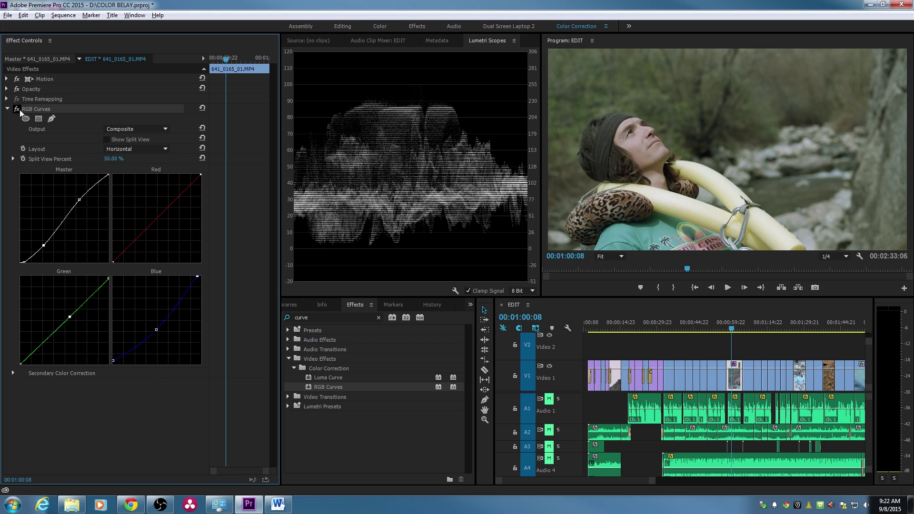
click(7, 109)
Step: Find the Fast Color Corrector effect, apply it to the 641_0165_01.MP4 clip and set its saturation to 120
click(326, 317)
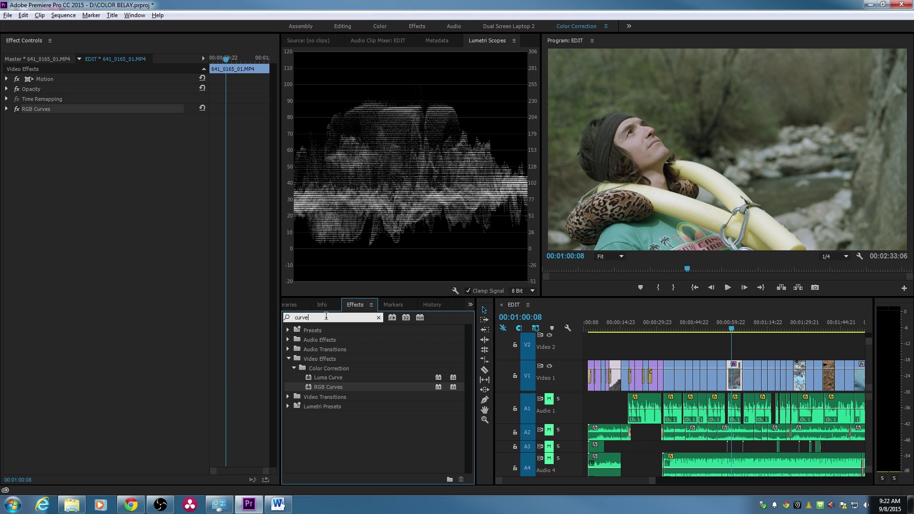
key(BackSpace)
key(BackSpace)
key(BackSpace)
key(BackSpace)
key(BackSpace)
text(fast)
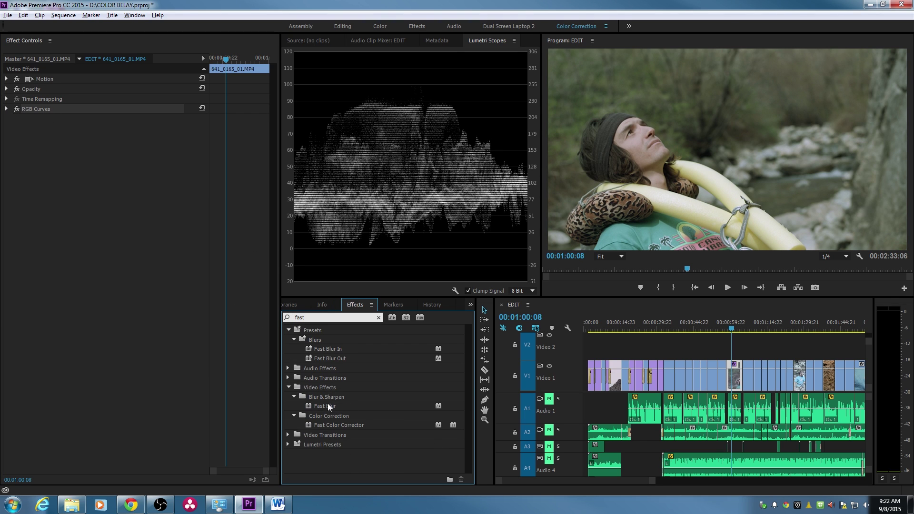
drag(333, 425, 724, 377)
scroll(274, 273, down, 5)
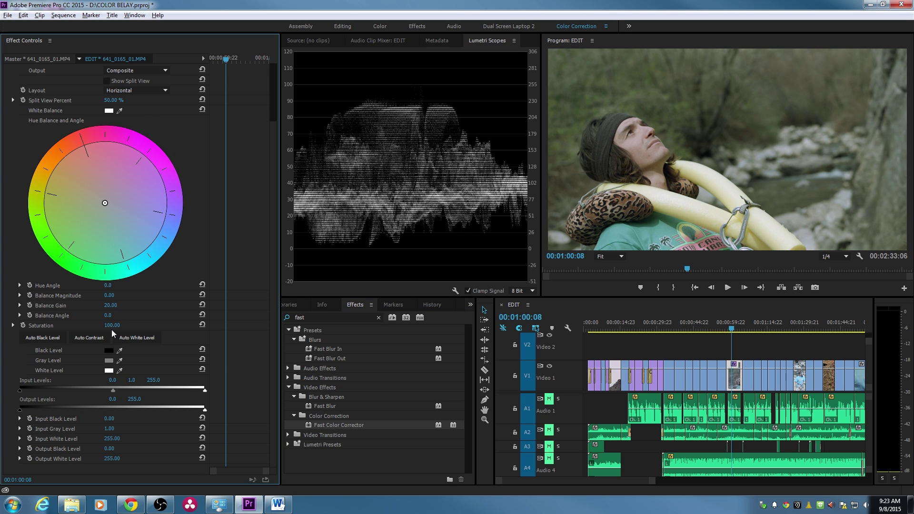
drag(112, 325, 119, 318)
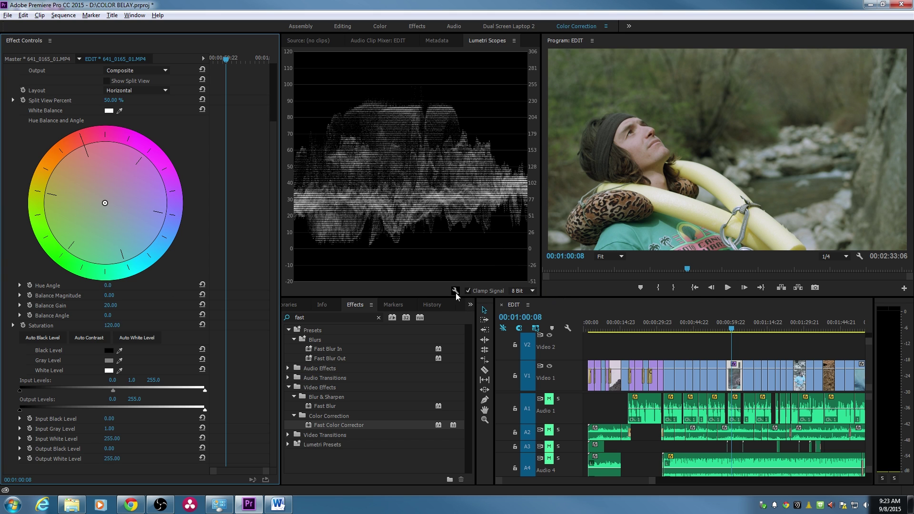
Step: Create a 1920 x 1080, 23.976 fps adjustment layer and place it on Video 2, extended across most of the edit
click(370, 180)
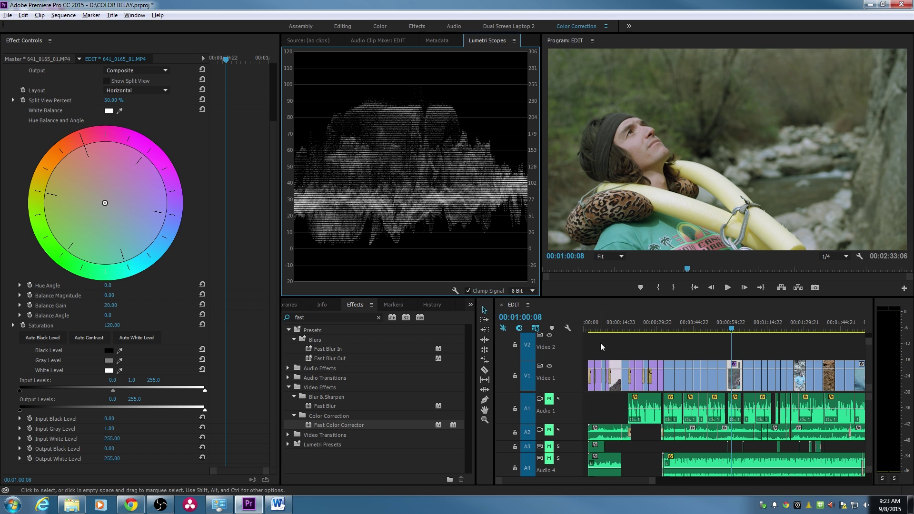
click(470, 304)
click(485, 310)
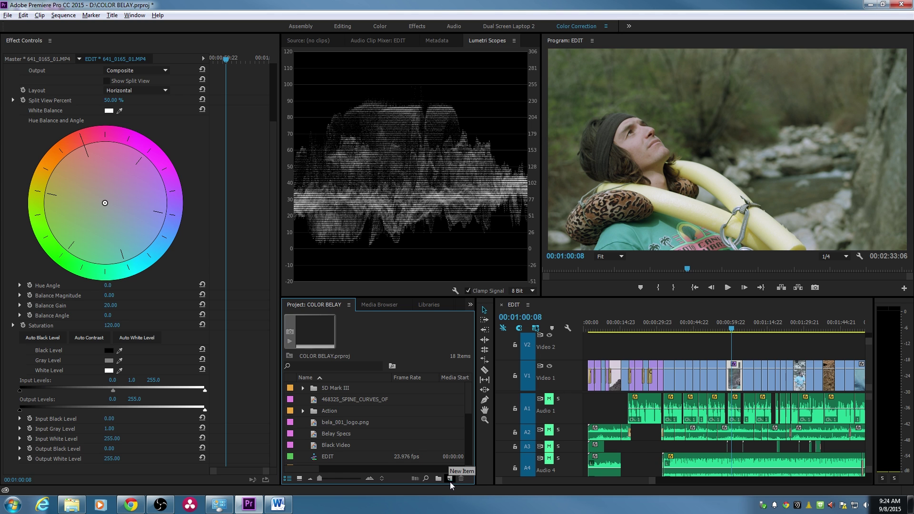
click(450, 480)
click(464, 383)
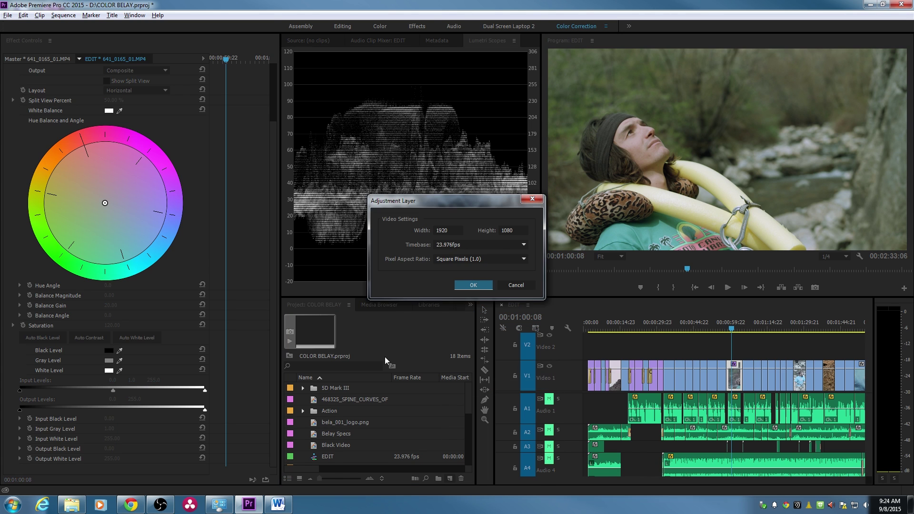
click(473, 285)
drag(343, 422, 725, 352)
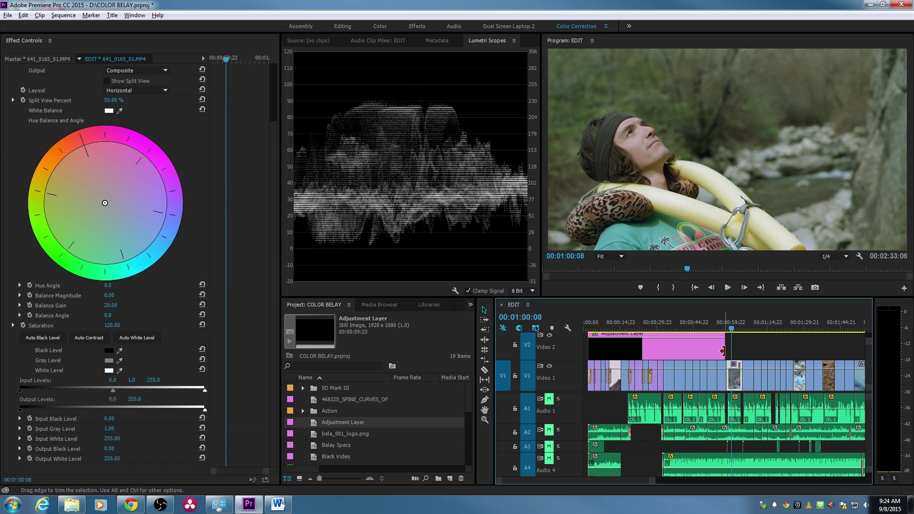
drag(725, 350, 818, 351)
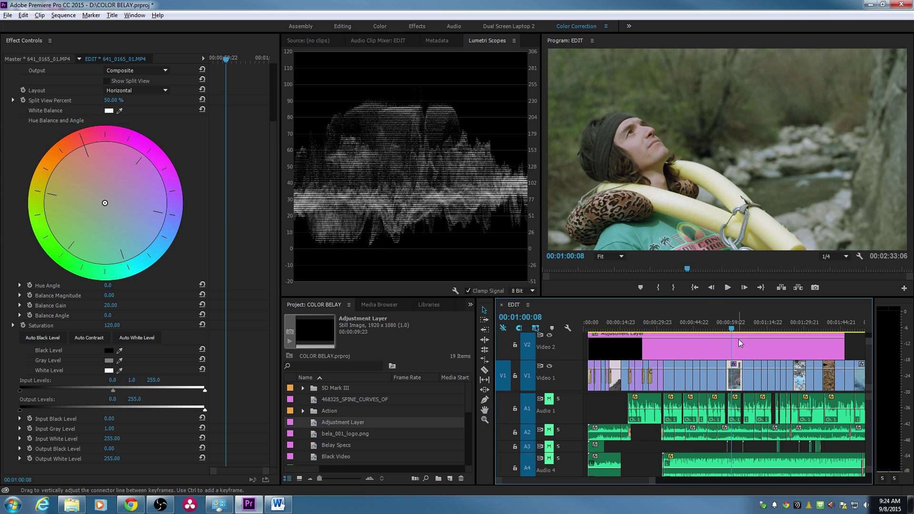
Step: Apply Fast Color Corrector and Luma Curve to the adjustment layer on Video 2
click(722, 345)
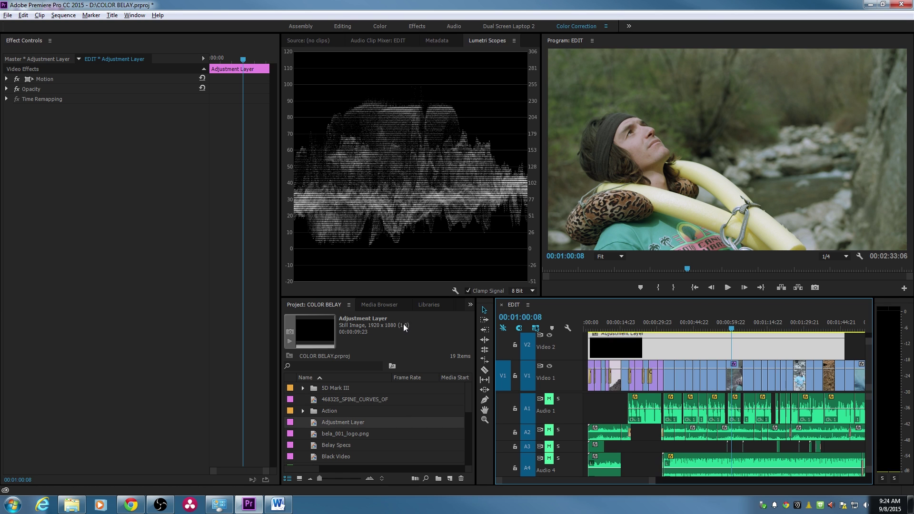
click(470, 304)
click(482, 327)
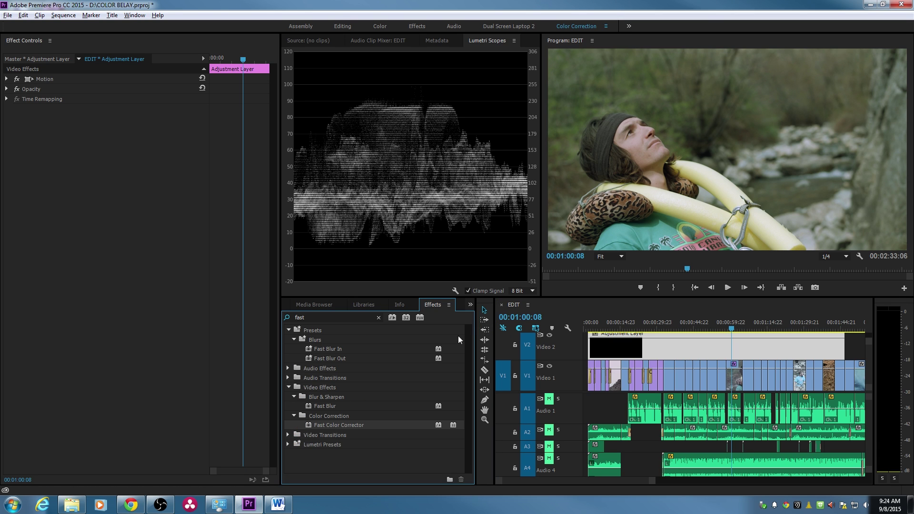
drag(329, 424, 679, 348)
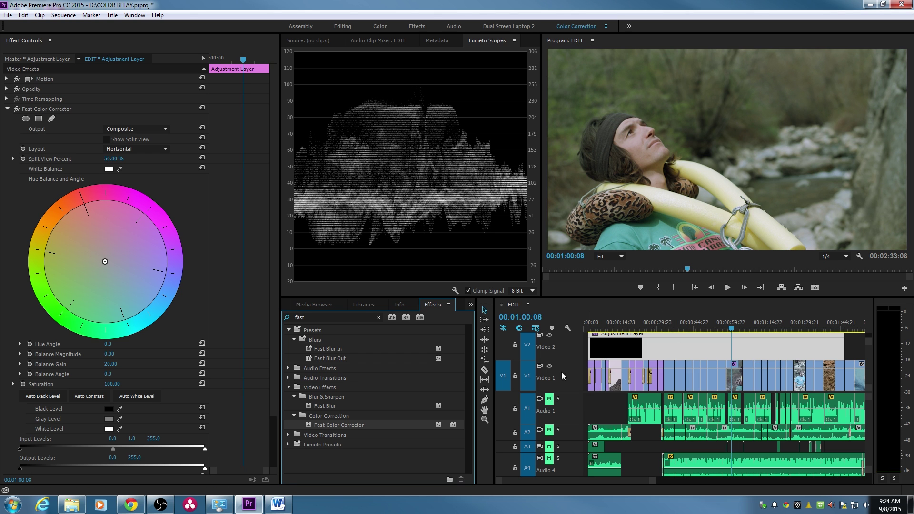
double_click(329, 317)
text(luma)
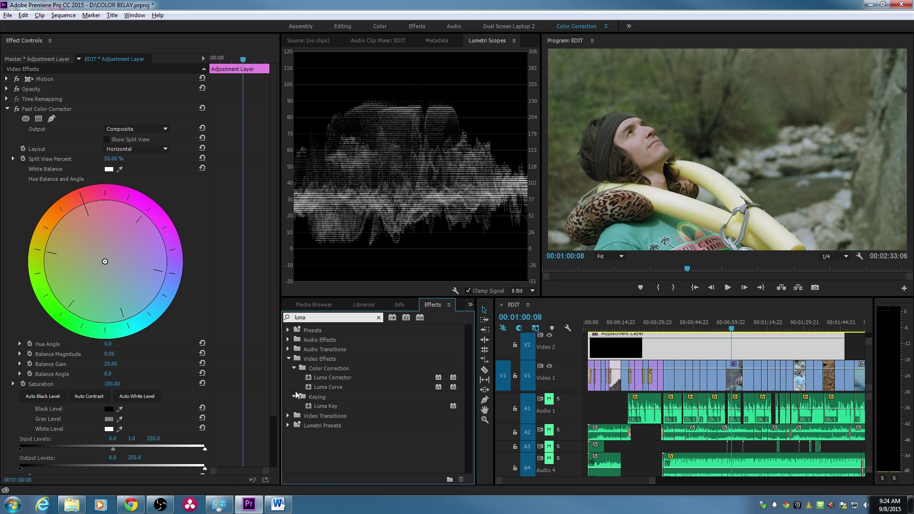
drag(328, 386, 12, 123)
click(8, 119)
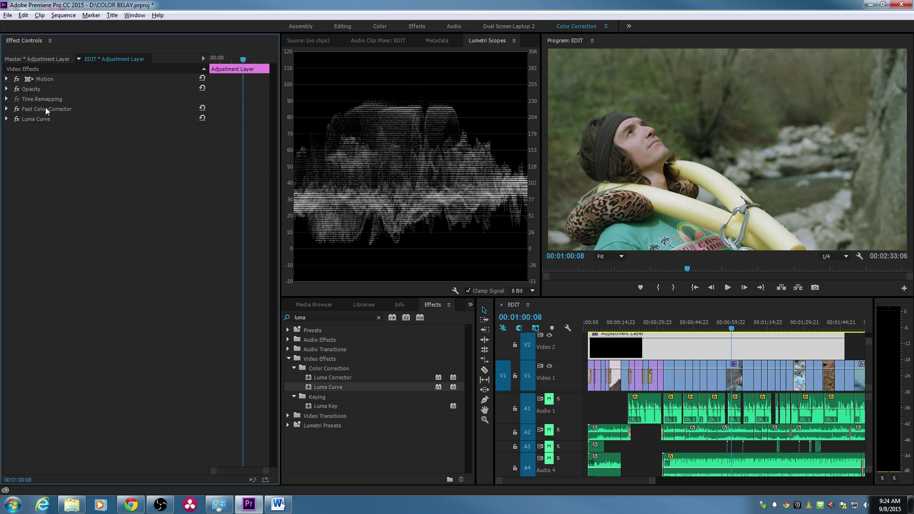
click(717, 352)
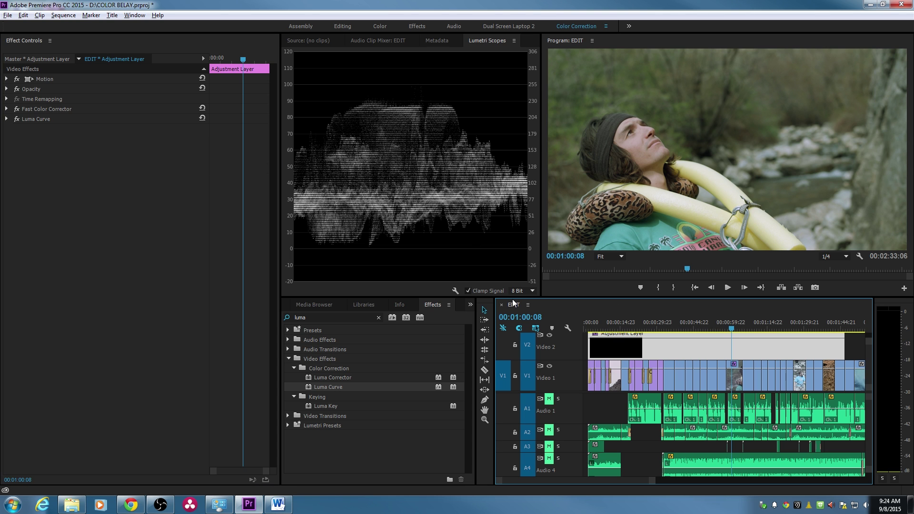
Step: Shape an S-curve in the adjustment layer's Luma Curve with lowered shadows and raised highlights, judging it on the shot at 00:00:48:03
click(6, 119)
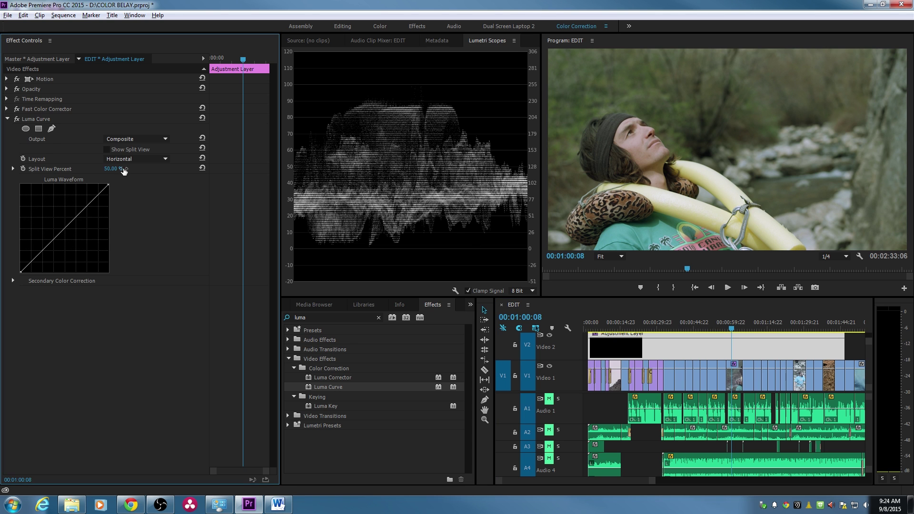
drag(725, 329, 702, 328)
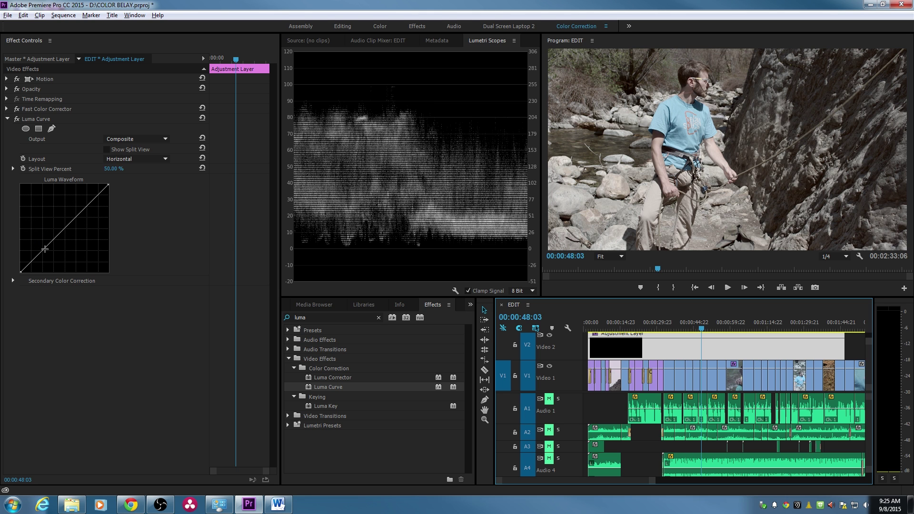
drag(42, 251, 41, 256)
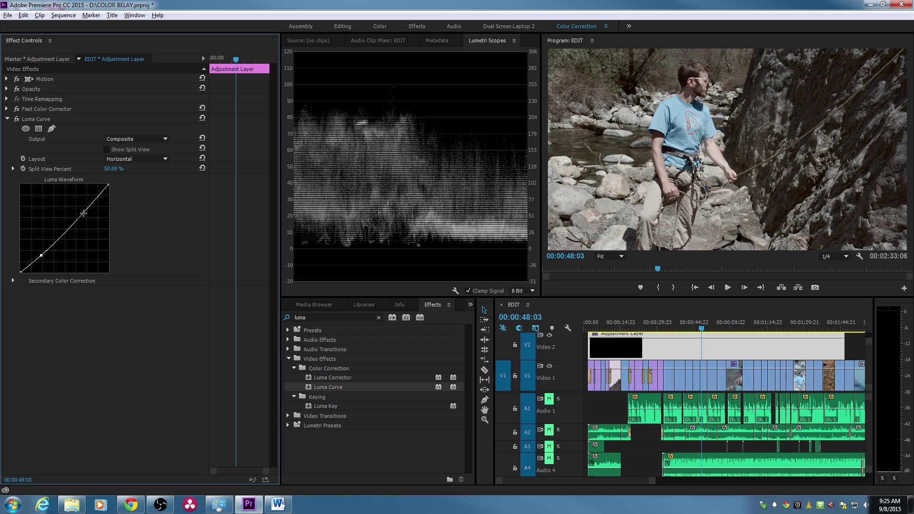
drag(84, 214, 77, 211)
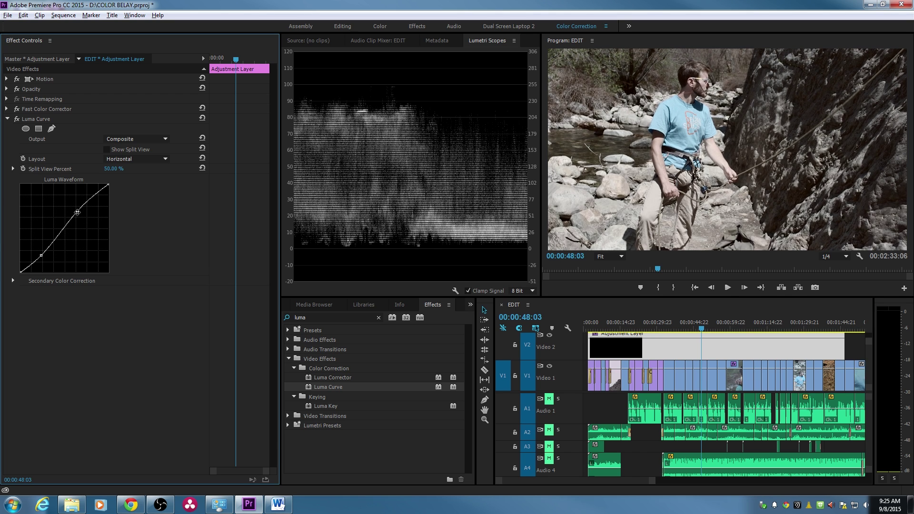
drag(42, 256, 42, 257)
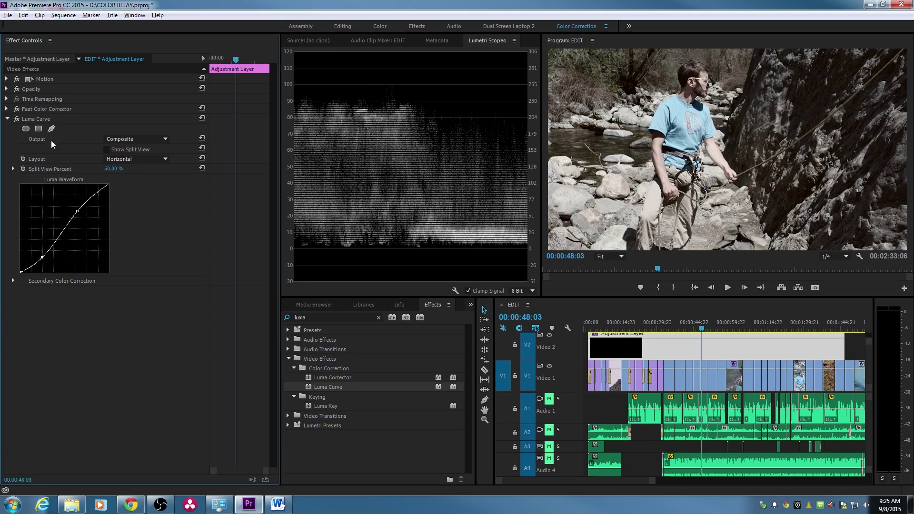
Step: Set the adjustment layer's Fast Color Corrector saturation to 200 and compare the picture with Video 2 hidden and shown
click(7, 109)
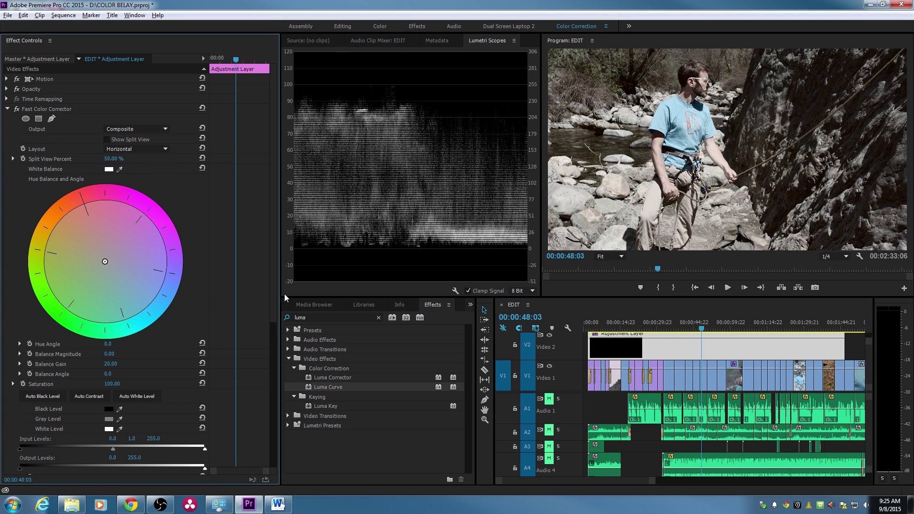
scroll(275, 303, down, 3)
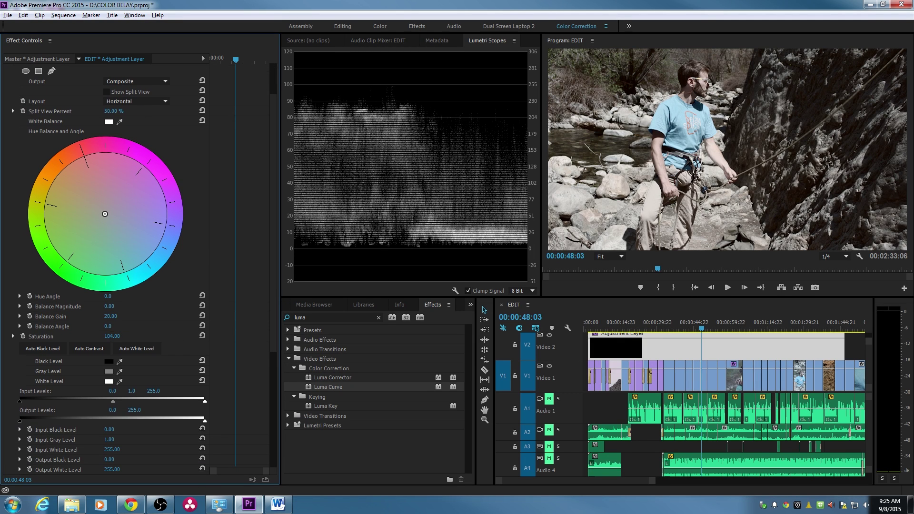
drag(117, 337, 162, 336)
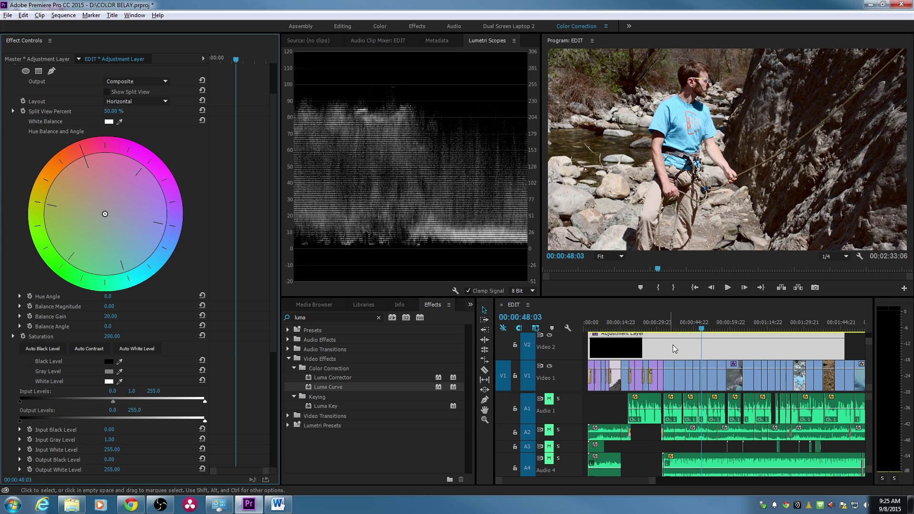
click(550, 335)
click(550, 336)
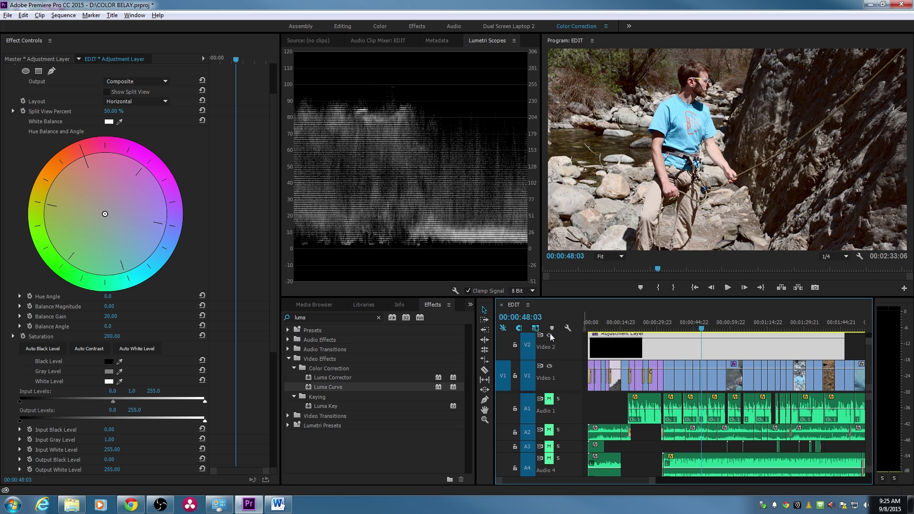
Step: Go to 00:01:01:03 and set the 641_0165_01.MP4 clip's own Fast Color Corrector saturation to 100
click(734, 323)
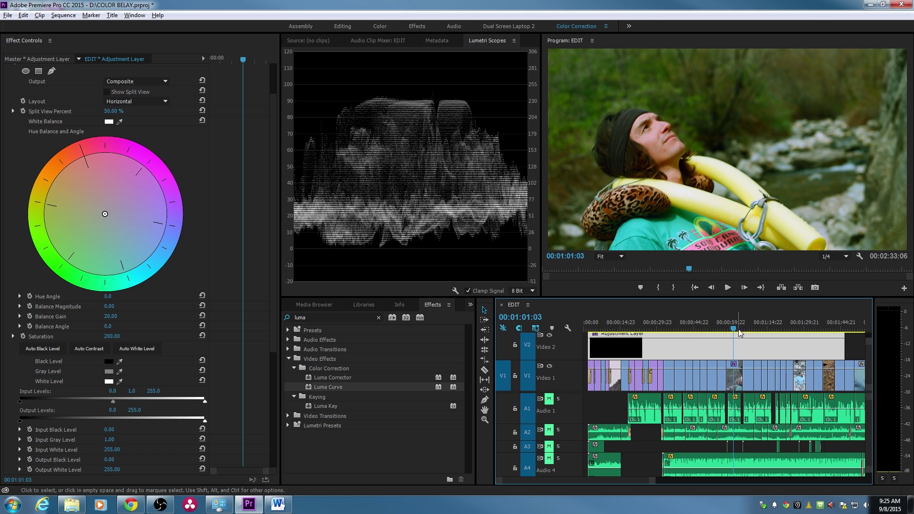
click(737, 375)
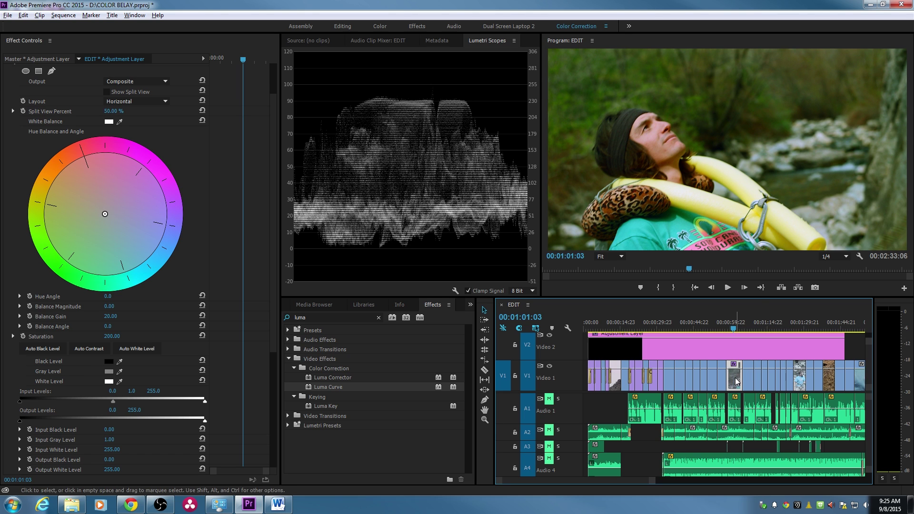
click(121, 395)
text(100)
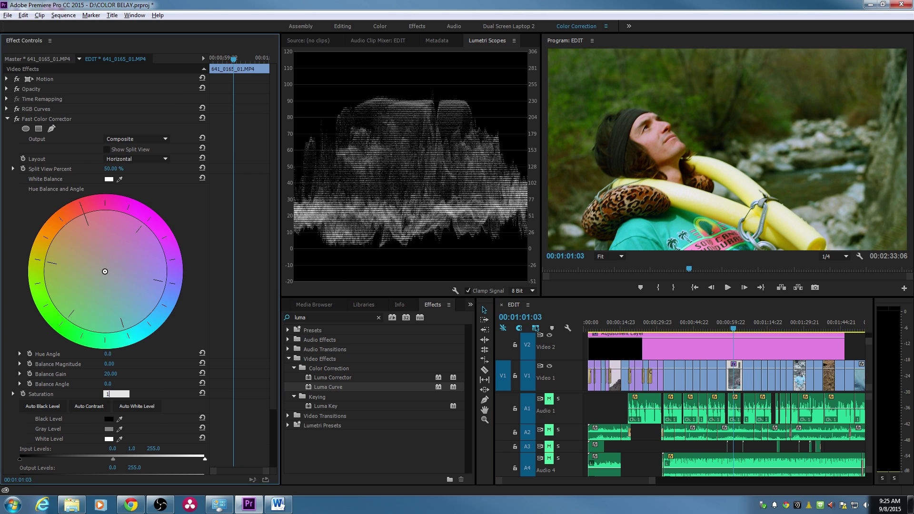
key(Return)
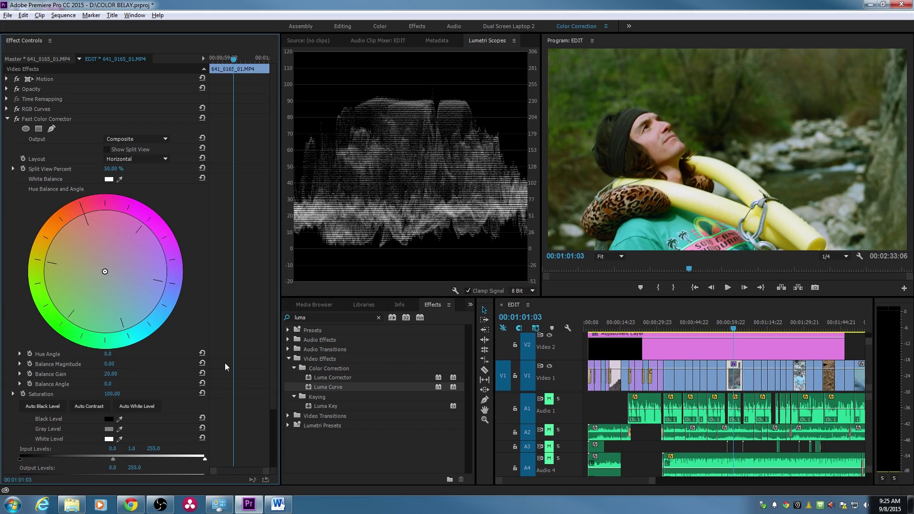
Step: Select the adjustment layer and review its look on the rock-face shot at 00:00:45:23 and its extent over the clips
click(736, 346)
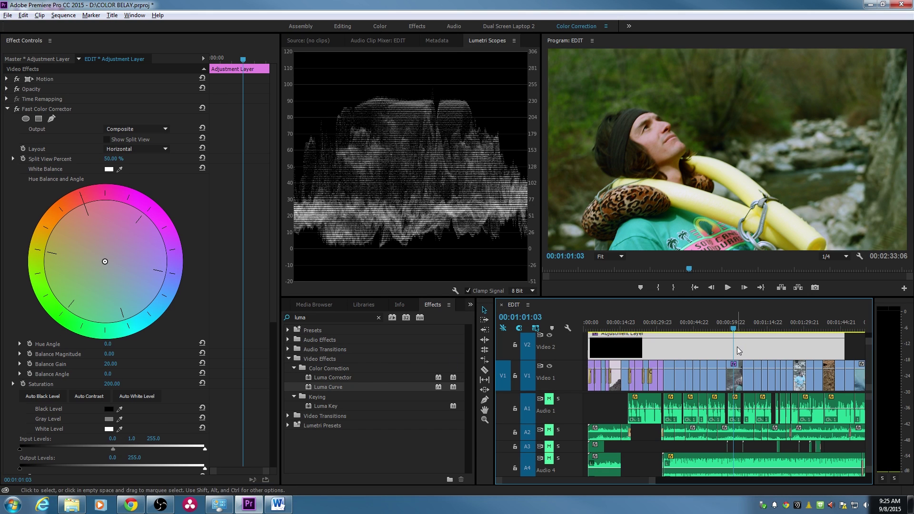
click(723, 328)
drag(721, 324, 695, 333)
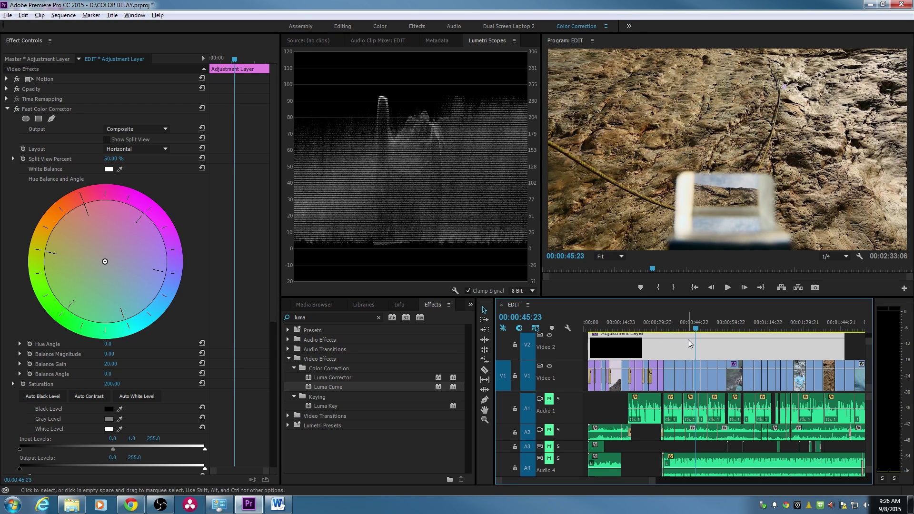
key(shift+minus)
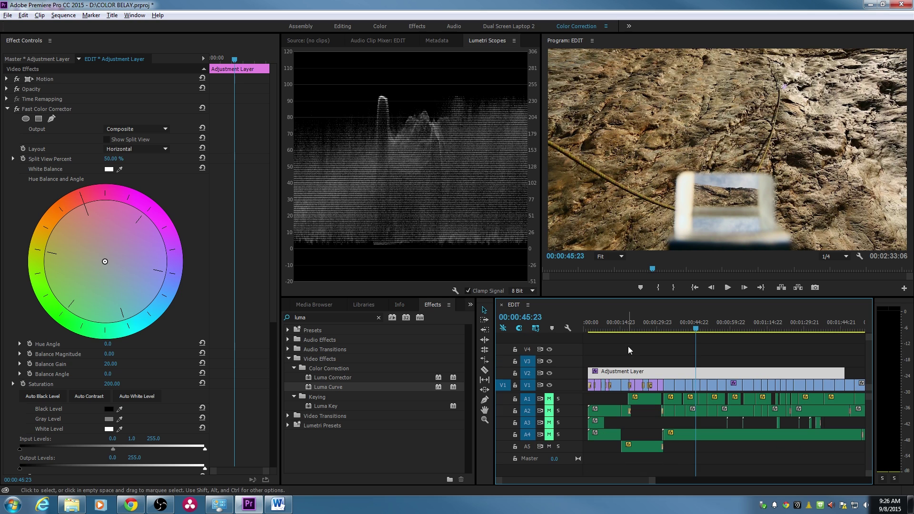
key(shift+equal)
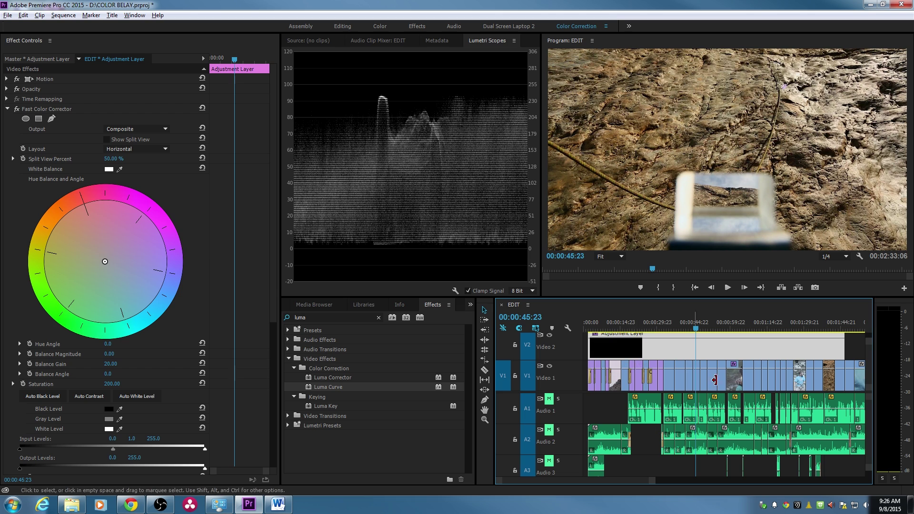
Step: Check the timeline display settings and lower the adjustment layer's opacity slightly with its opacity line on Video 2
key(shift+minus)
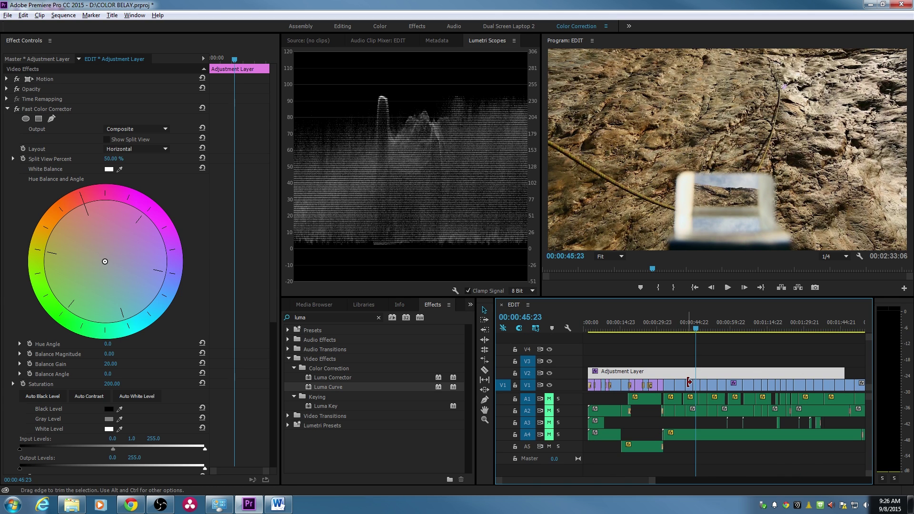
key(shift+equal)
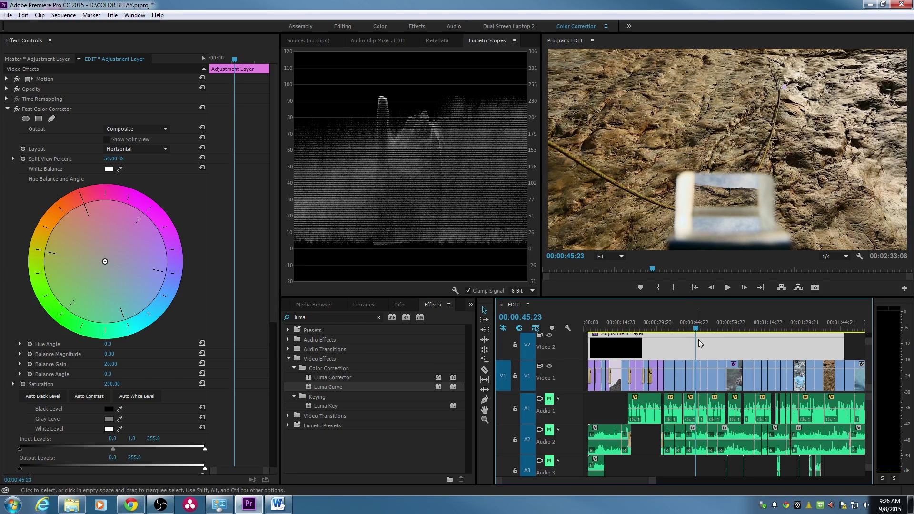
click(568, 329)
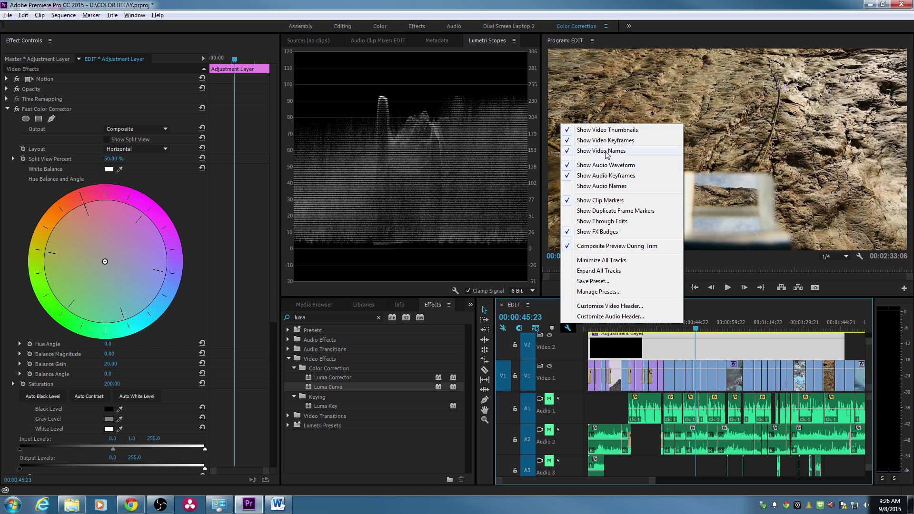
click(701, 348)
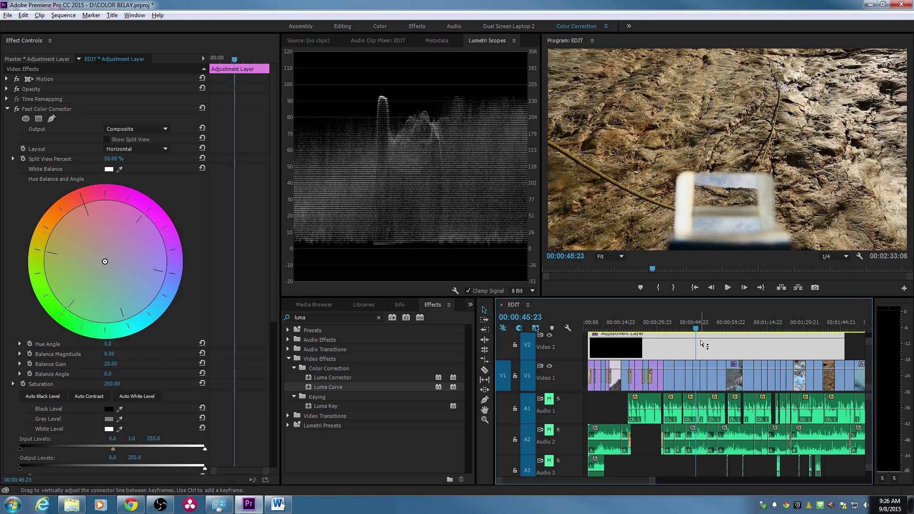
drag(701, 344, 701, 348)
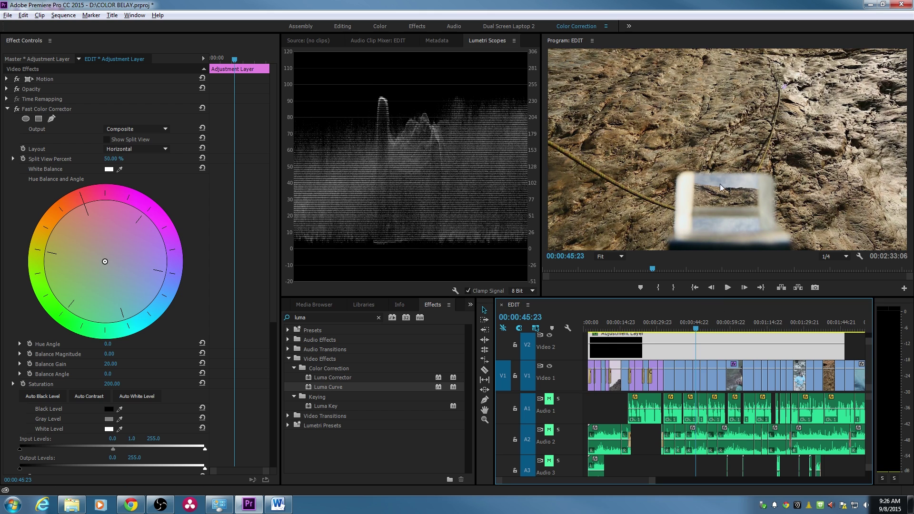
Step: Go to the face shot at 00:00:44:05 and delete the Fast Color Corrector and Luma Curve effects from the adjustment layer
click(692, 324)
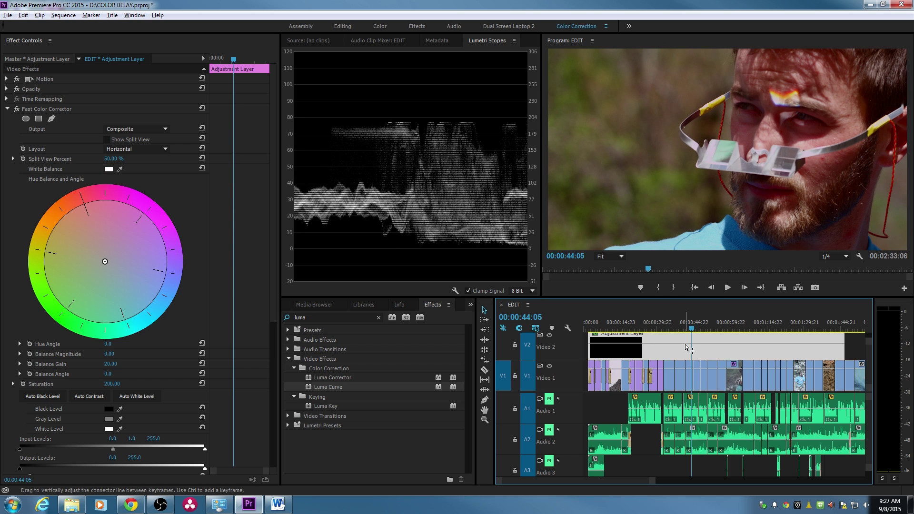
click(135, 160)
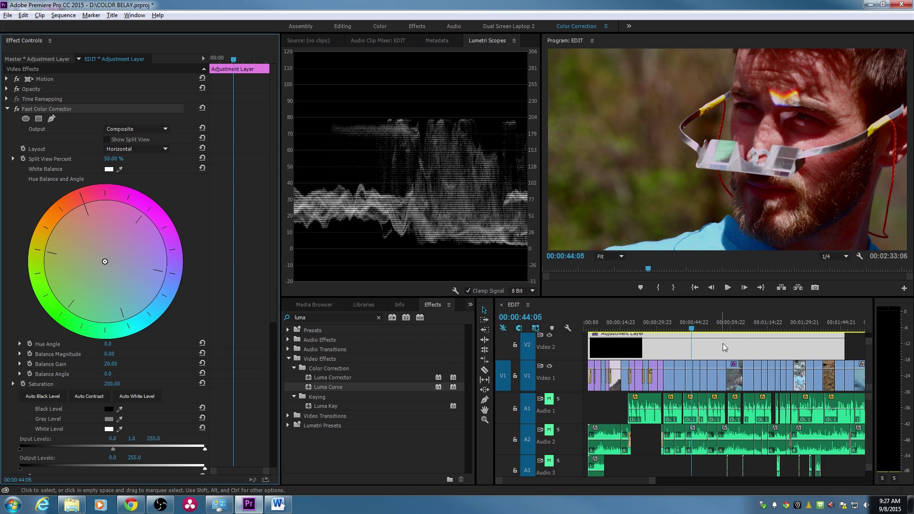
key(Delete)
click(47, 109)
key(Delete)
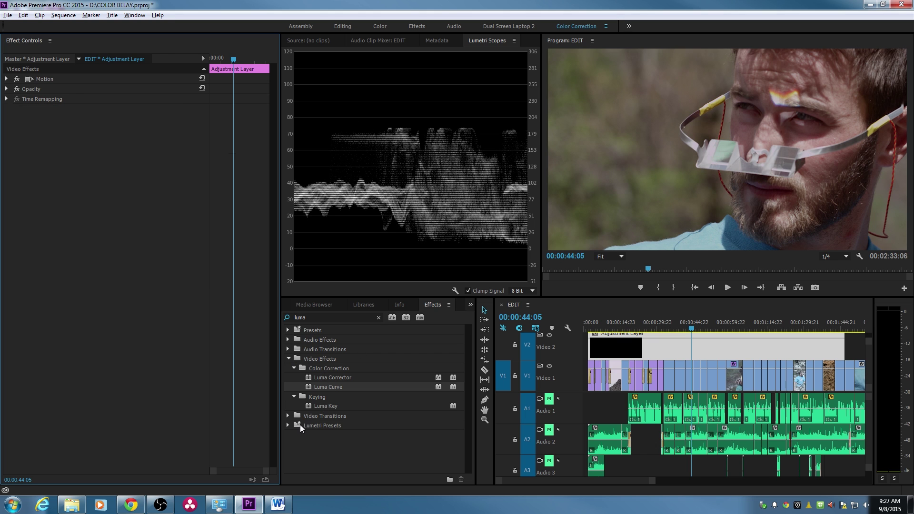
Step: Clear the effects search and browse the Lumetri Presets' Cinematic and Filmstocks looks, leaving Filmstocks expanded
click(378, 319)
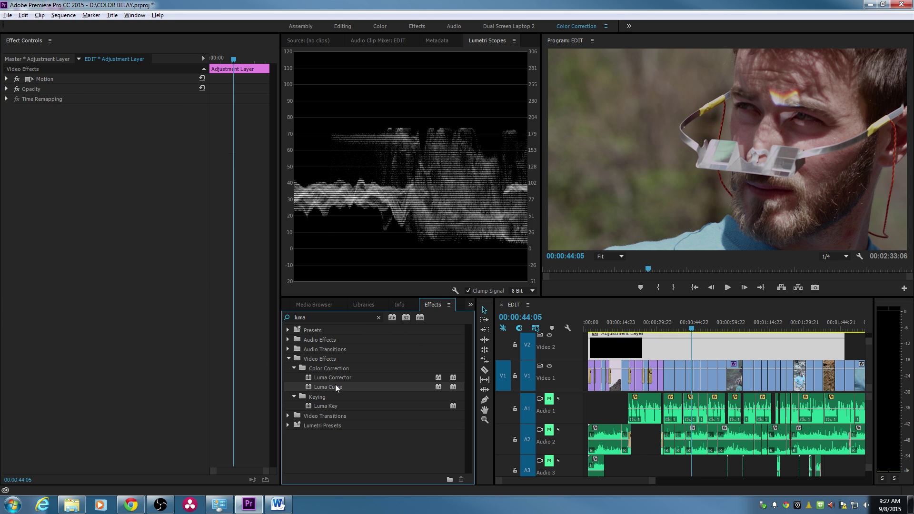
click(379, 318)
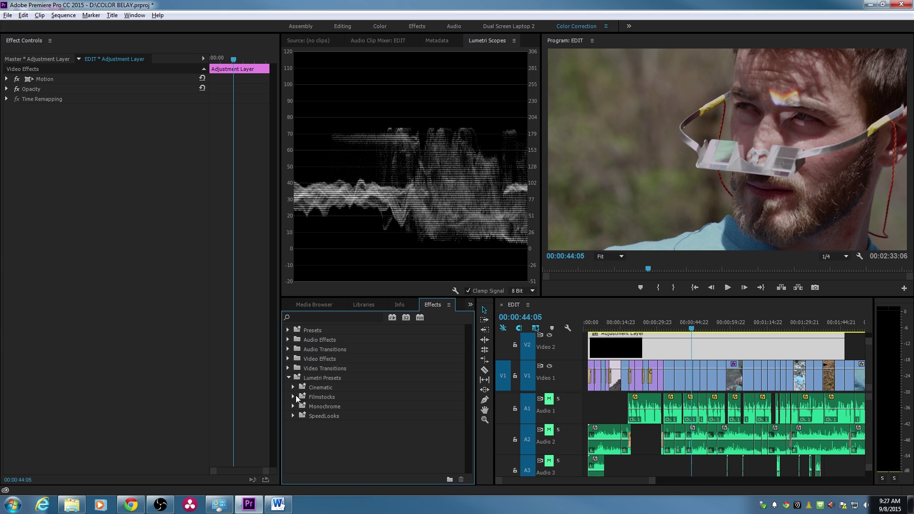
click(293, 397)
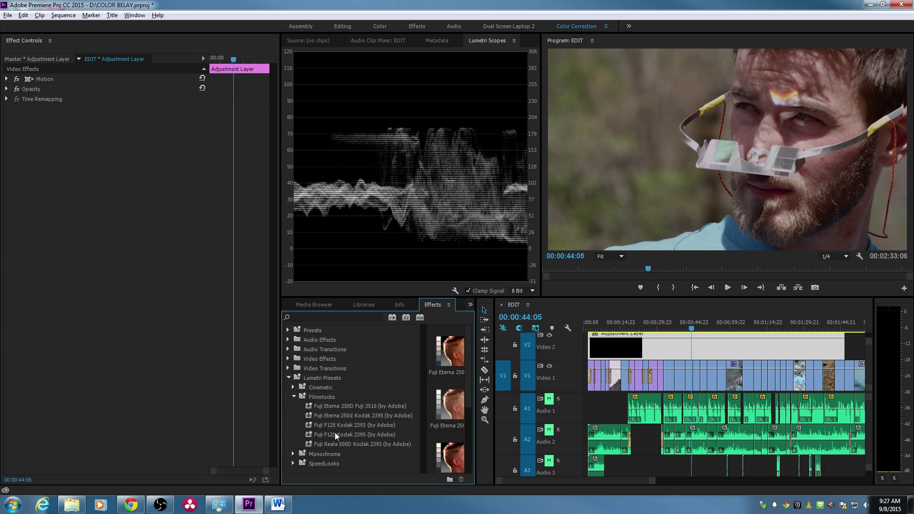
click(292, 387)
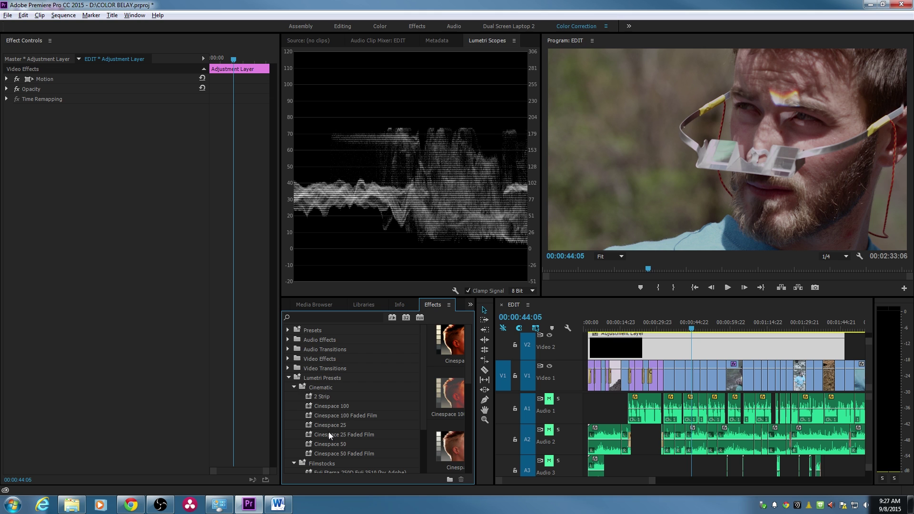
click(293, 387)
click(293, 396)
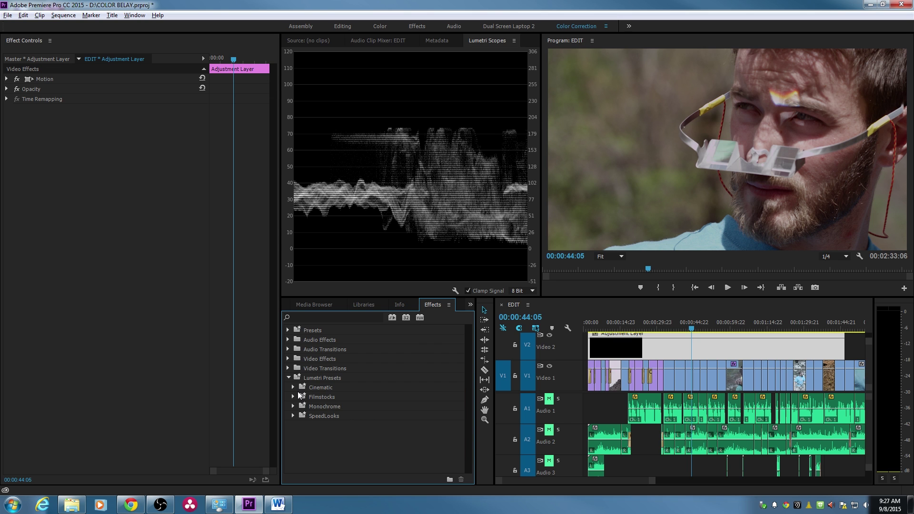
click(293, 397)
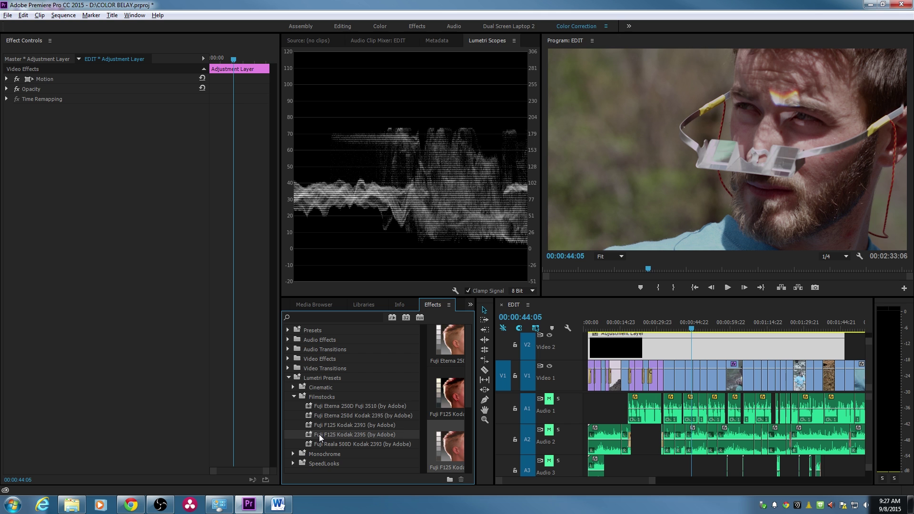
Step: Try the Fuji F125 Kodak 2395 and Fuji Eterna 250d Kodak 2395 presets on the adjustment layer, undoing each one
drag(319, 434, 673, 350)
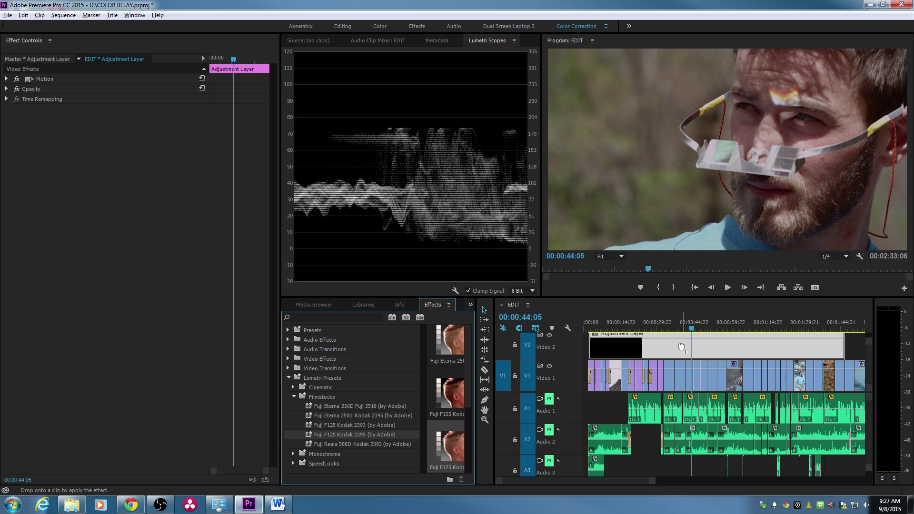
key(ctrl+z)
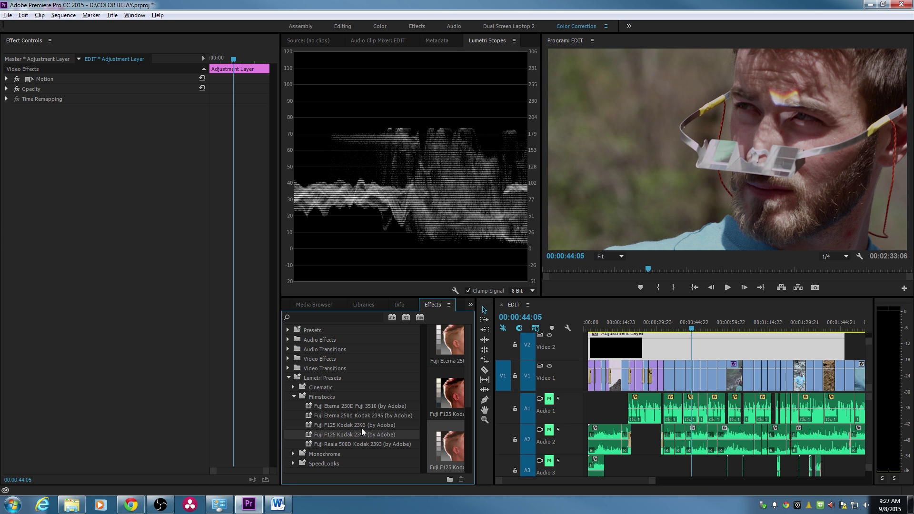
drag(350, 415, 692, 343)
key(ctrl+z)
Step: Apply the Fuji F125 Kodak 2393 Lumetri preset to the adjustment layer and soften the look by slightly lowering the layer's opacity
drag(353, 423, 681, 353)
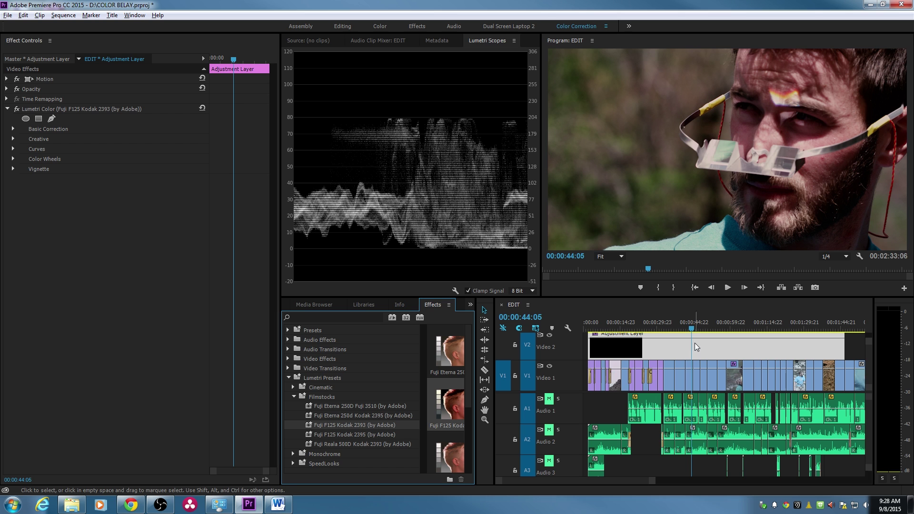
drag(695, 343, 698, 343)
click(99, 208)
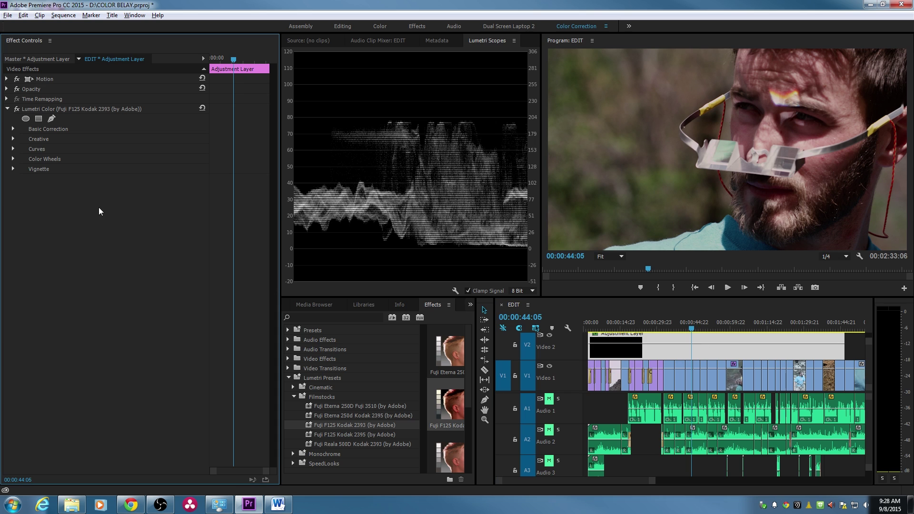